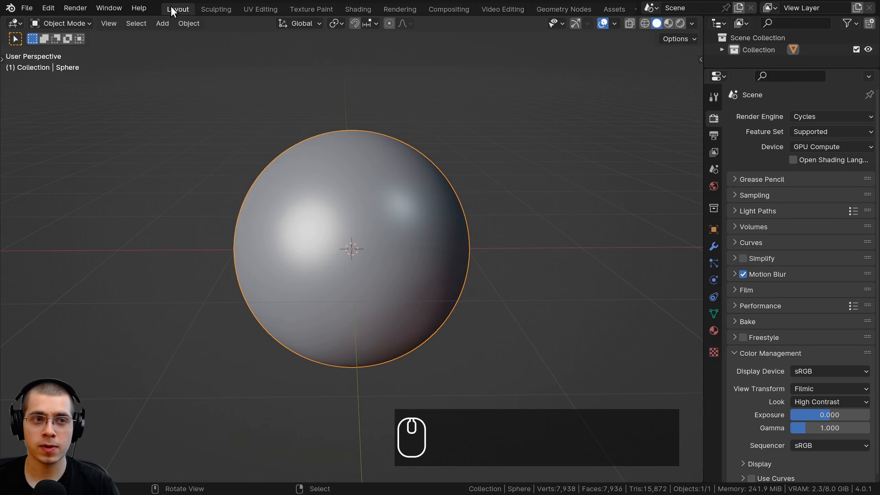
Switch to the Shading workspace, widen its 3D viewport slightly and display the sphere in Solid shading
{"action": "left_click", "coordinate": [352, 9]}
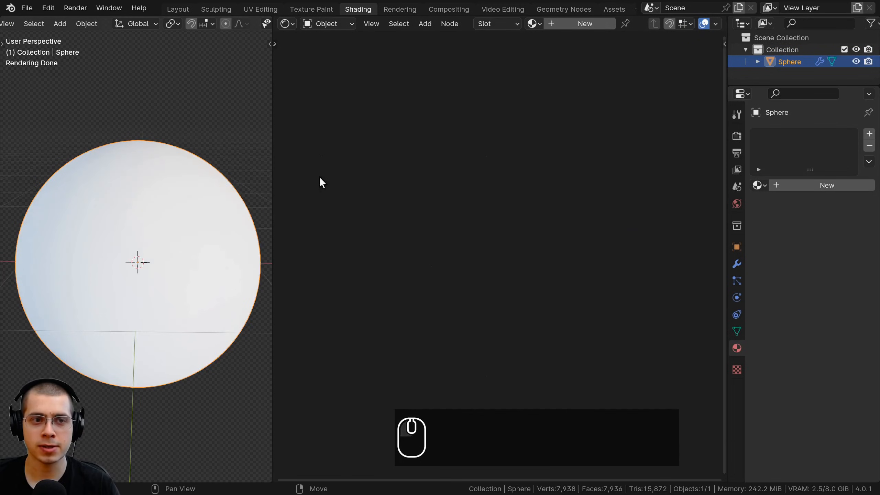
{"action": "left_click_drag", "start_coordinate": [275, 140], "coordinate": [321, 137]}
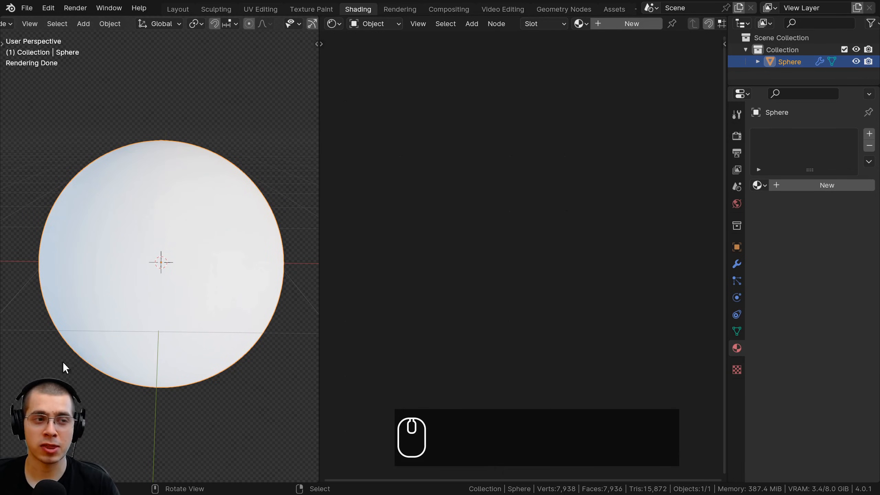
{"action": "key", "text": "z"}
{"action": "left_click", "coordinate": [209, 182]}
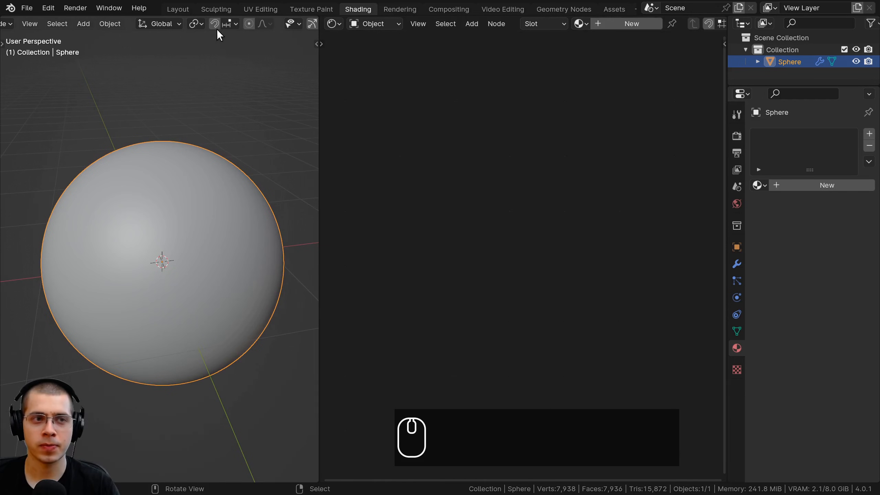
In the Layout workspace, split the 3D viewport into two side-by-side areas and change the second one to a Shader Editor
{"action": "left_click", "coordinate": [173, 9]}
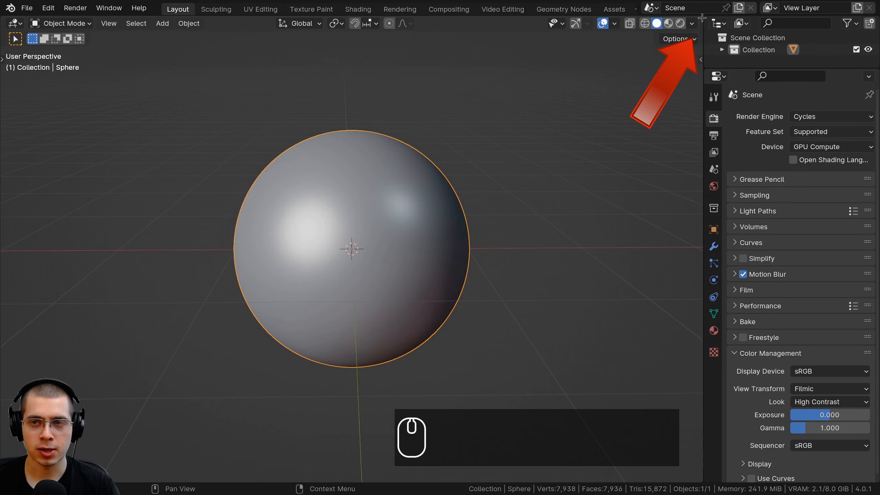
{"action": "left_click_drag", "start_coordinate": [702, 17], "coordinate": [339, 23]}
{"action": "mouse_move", "coordinate": [199, 184]}
{"action": "middle_mouse_down"}
{"action": "mouse_move", "coordinate": [242, 180]}
{"action": "mouse_move", "coordinate": [203, 189]}
{"action": "middle_mouse_up"}
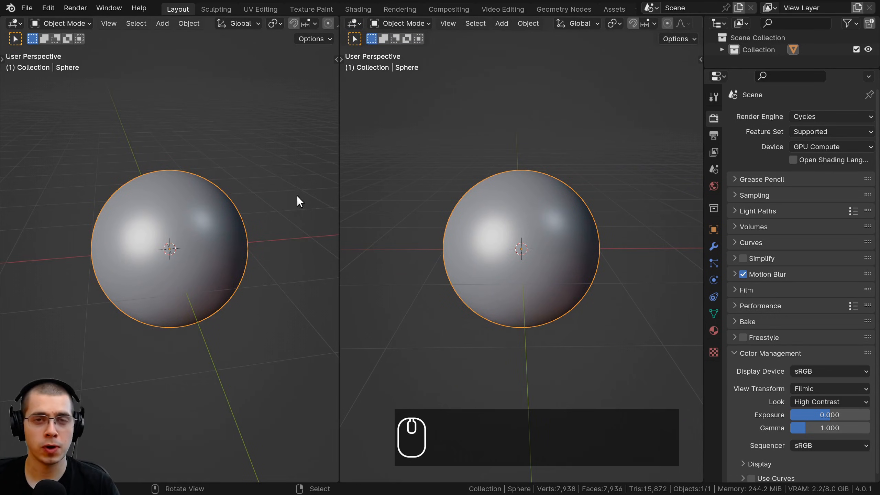
{"action": "middle_click_drag", "start_coordinate": [474, 193], "coordinate": [484, 215]}
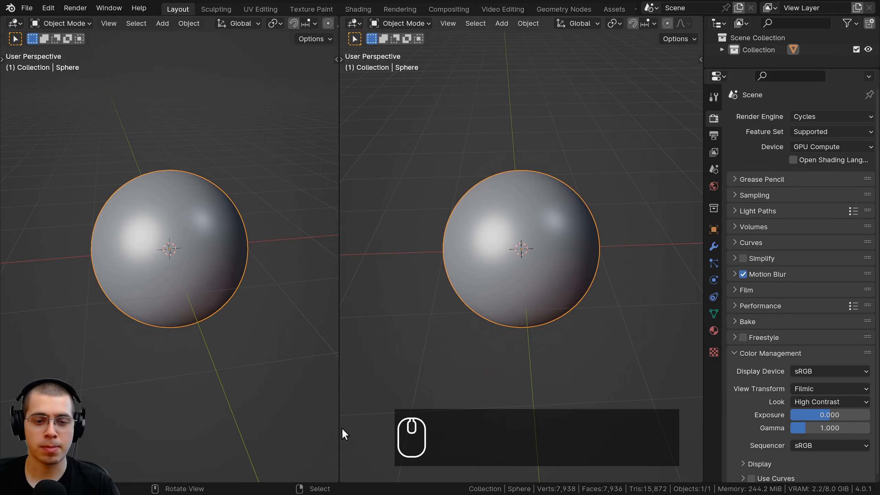
{"action": "left_click", "coordinate": [353, 24]}
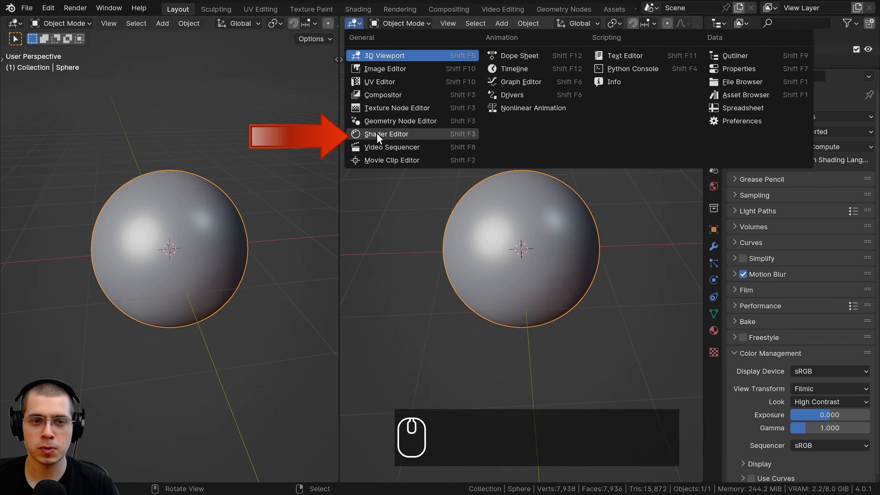
{"action": "left_click", "coordinate": [414, 136]}
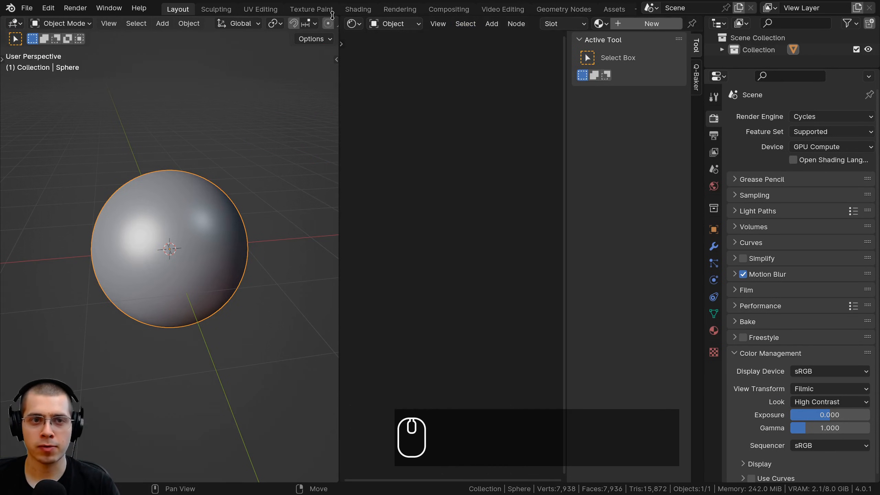
Return to the Shading workspace, set its 3D viewport to Rendered shading and make that viewport narrower than the node area
{"action": "left_click", "coordinate": [362, 8]}
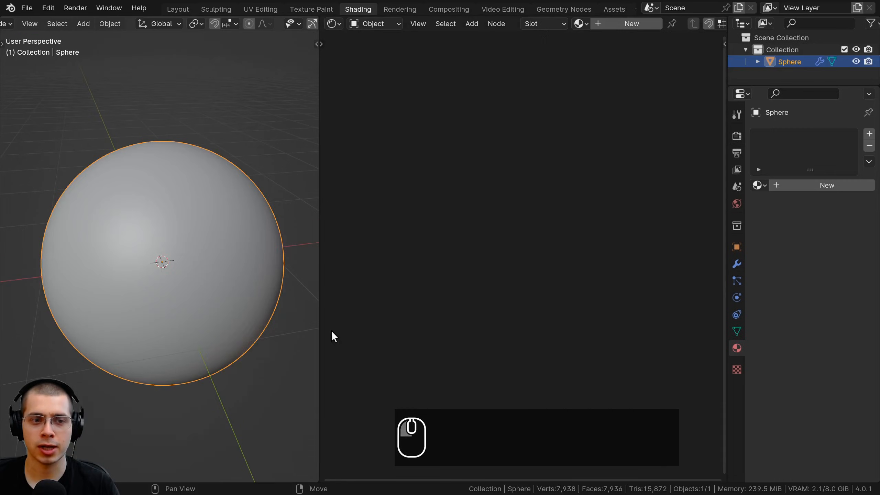
{"action": "middle_click_drag", "start_coordinate": [195, 287], "coordinate": [195, 267], "text": "shift"}
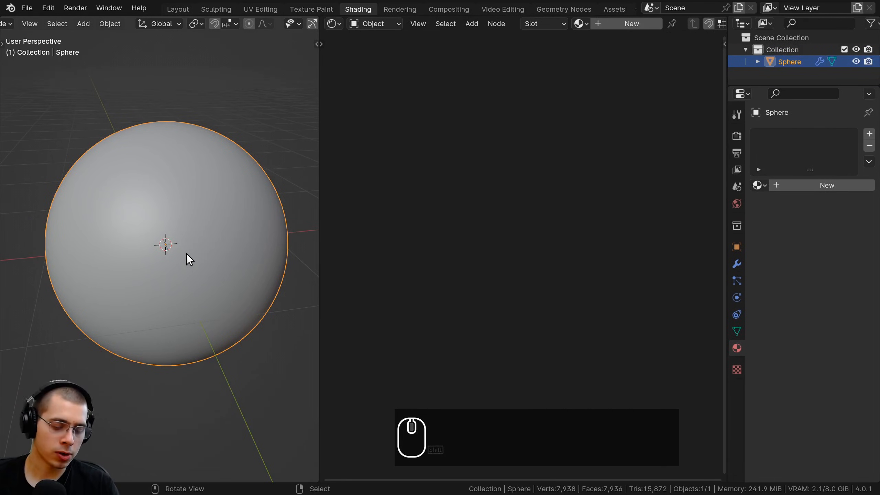
{"action": "key", "text": "z"}
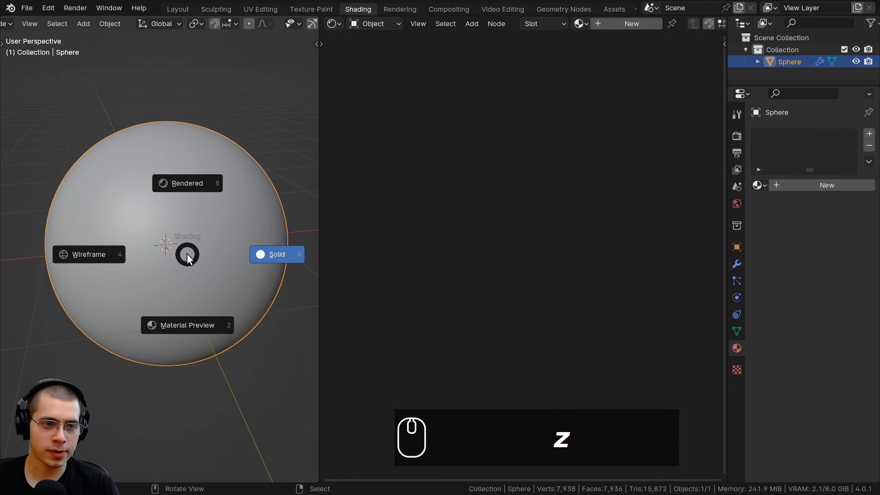
{"action": "left_click", "coordinate": [185, 182]}
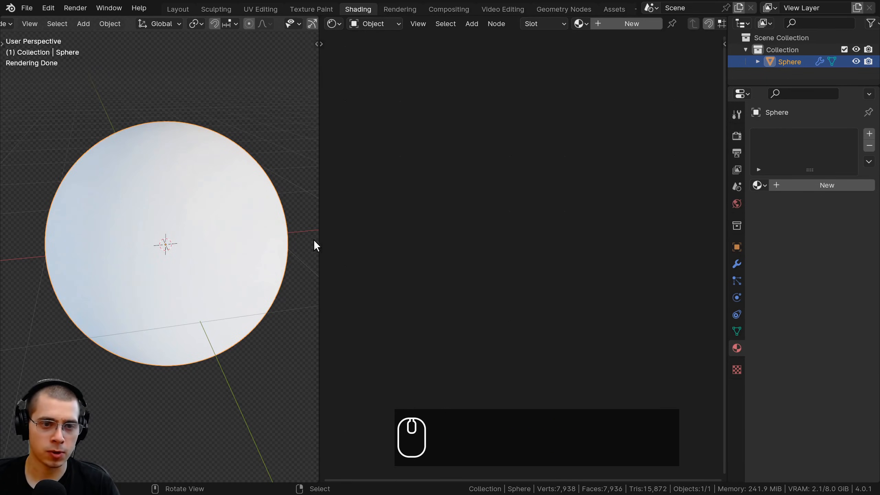
{"action": "left_click_drag", "start_coordinate": [320, 233], "coordinate": [256, 230]}
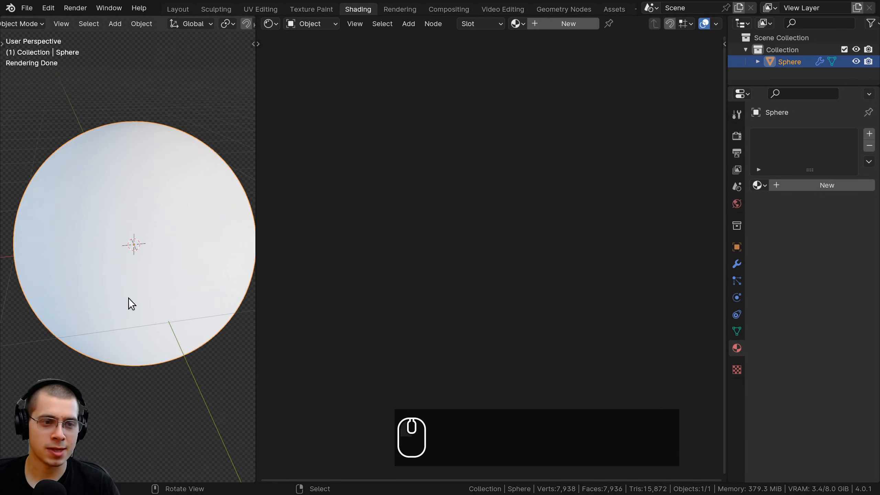
Examine the rendered sphere in the 3D viewport from several angles and distances
{"action": "scroll", "coordinate": [216, 329], "scroll_direction": "down", "scroll_amount": 3}
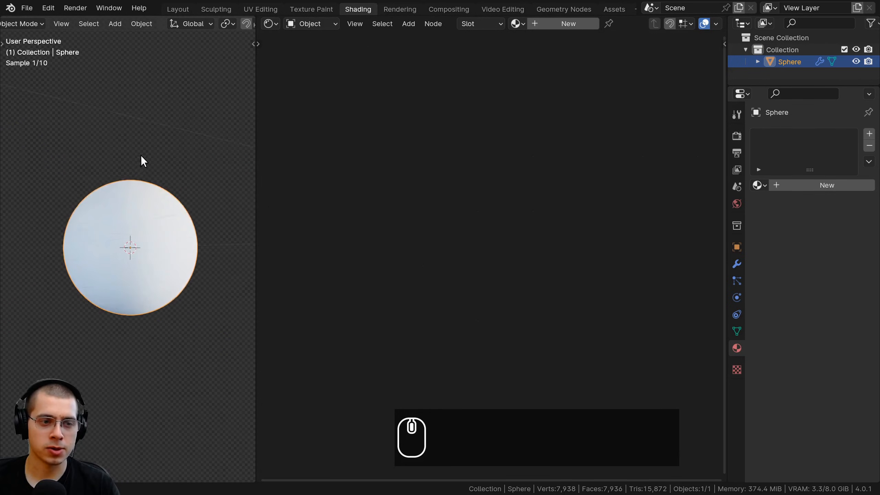
{"action": "scroll", "coordinate": [143, 193], "scroll_direction": "up", "scroll_amount": 3}
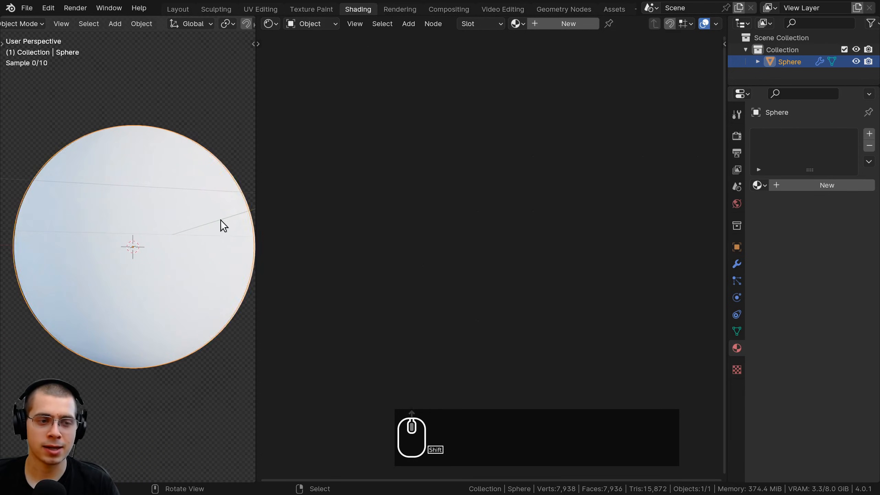
{"action": "middle_click_drag", "start_coordinate": [221, 219], "coordinate": [200, 143], "text": "shift"}
{"action": "scroll", "coordinate": [179, 185], "scroll_direction": "up", "scroll_amount": 1}
{"action": "scroll", "coordinate": [168, 209], "scroll_direction": "down", "scroll_amount": 1}
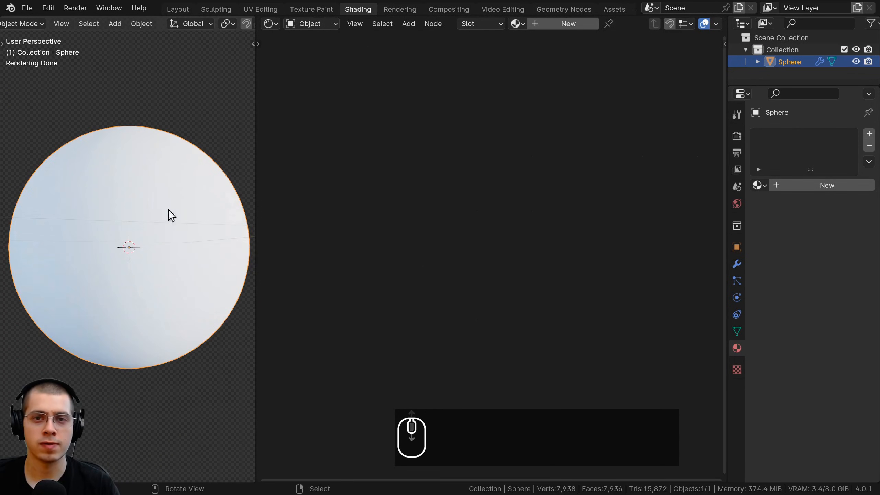
{"action": "middle_click_drag", "start_coordinate": [78, 295], "coordinate": [68, 313]}
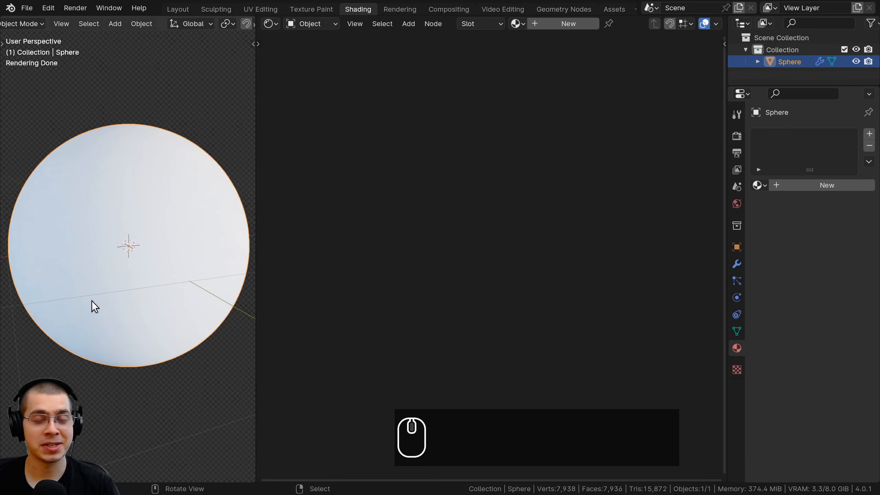
{"action": "scroll", "coordinate": [159, 291], "scroll_direction": "down", "scroll_amount": 1}
{"action": "middle_click_drag", "start_coordinate": [165, 300], "coordinate": [183, 287]}
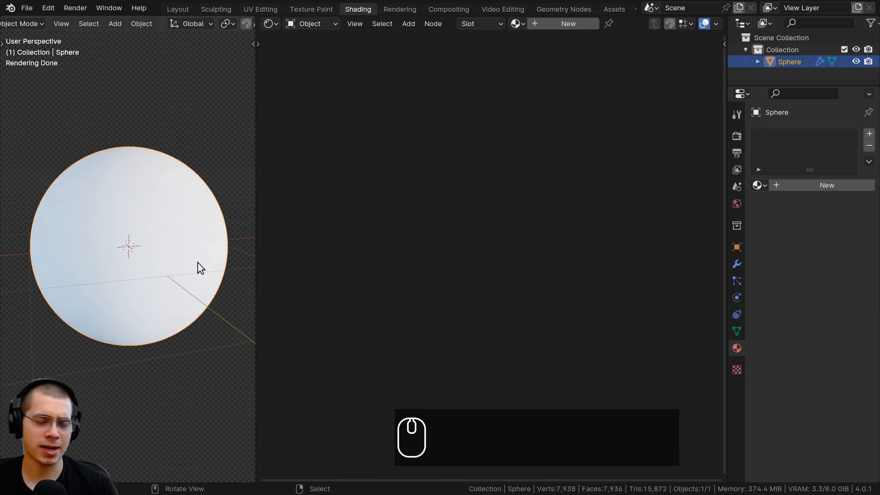
{"action": "scroll", "coordinate": [214, 223], "scroll_direction": "up", "scroll_amount": 1}
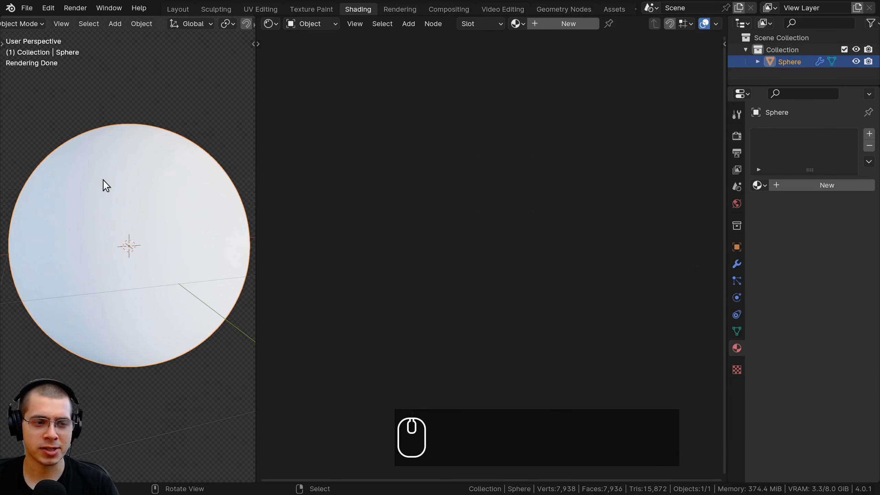
{"action": "mouse_move", "coordinate": [103, 179]}
{"action": "middle_mouse_down"}
{"action": "mouse_move", "coordinate": [111, 289]}
{"action": "mouse_move", "coordinate": [194, 188]}
{"action": "mouse_move", "coordinate": [30, 240]}
{"action": "mouse_move", "coordinate": [150, 186]}
{"action": "mouse_move", "coordinate": [139, 217]}
{"action": "mouse_move", "coordinate": [88, 190]}
{"action": "middle_mouse_up"}
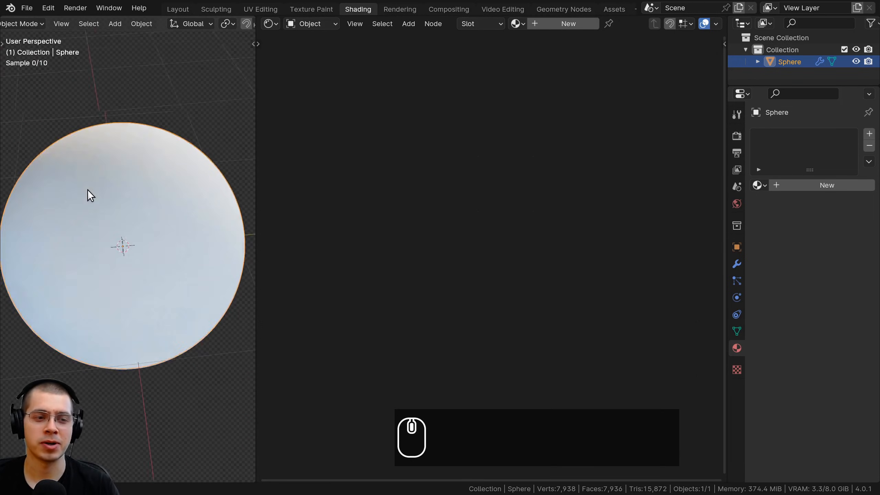
{"action": "middle_click_drag", "start_coordinate": [16, 216], "coordinate": [157, 272]}
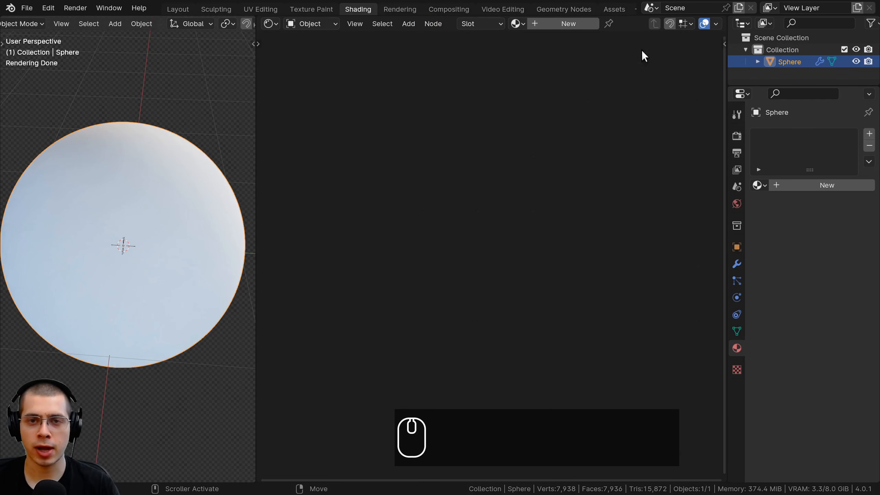
Create a new material for the sphere and widen the properties area that lists its settings
{"action": "left_click", "coordinate": [557, 23]}
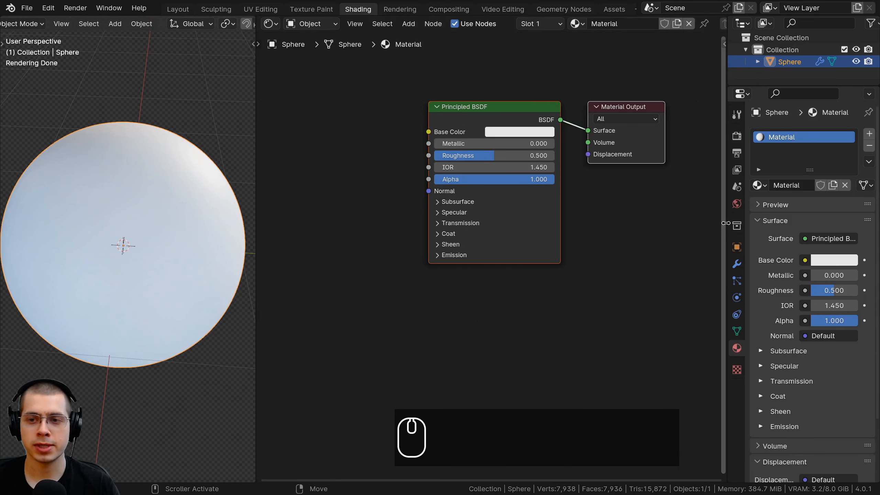
{"action": "left_click_drag", "start_coordinate": [723, 222], "coordinate": [686, 222]}
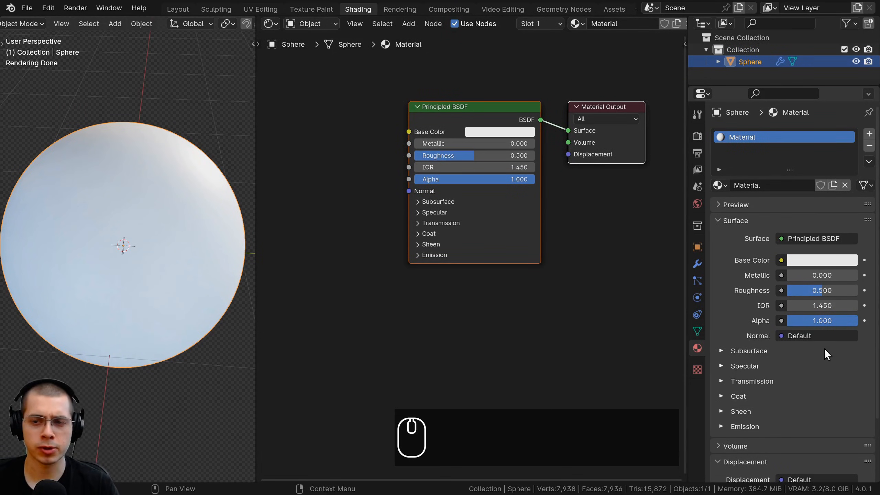
{"action": "scroll", "coordinate": [652, 226], "scroll_direction": "down", "scroll_amount": 1}
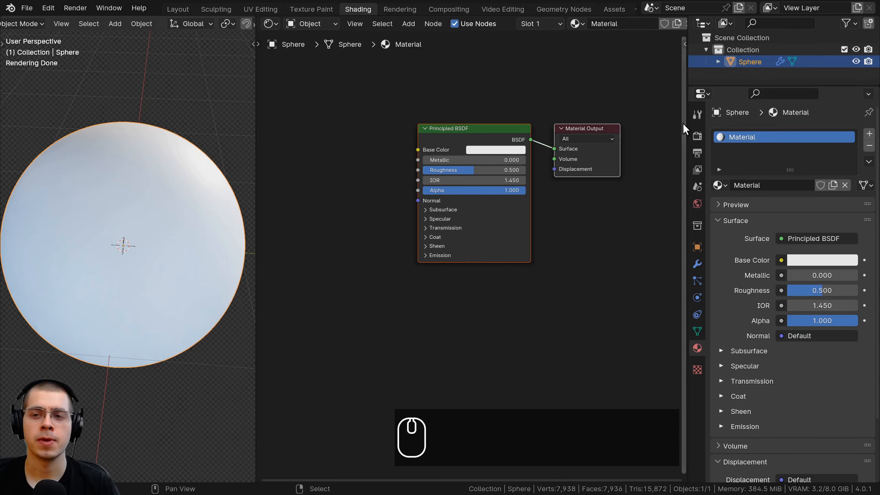
Shrink the properties area and the 3D viewport to give the Shader Editor more room
{"action": "left_click_drag", "start_coordinate": [688, 122], "coordinate": [863, 135]}
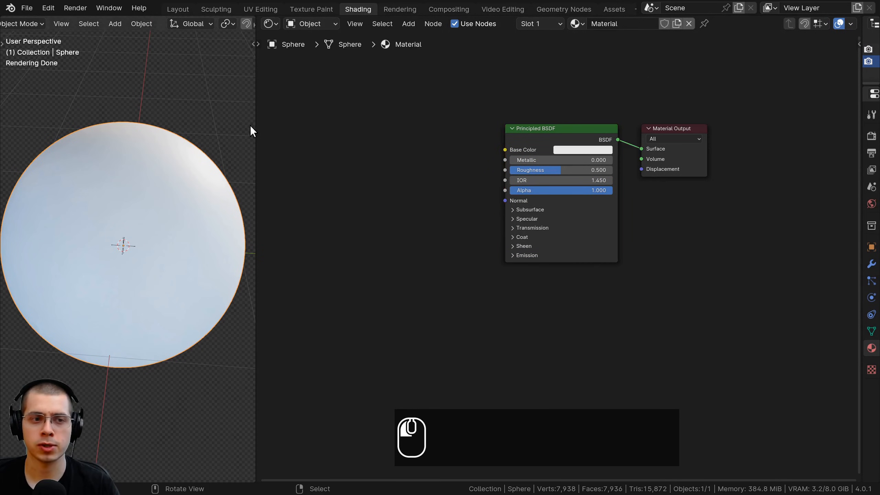
{"action": "left_click_drag", "start_coordinate": [255, 131], "coordinate": [225, 132]}
{"action": "scroll", "coordinate": [122, 196], "scroll_direction": "down", "scroll_amount": 1}
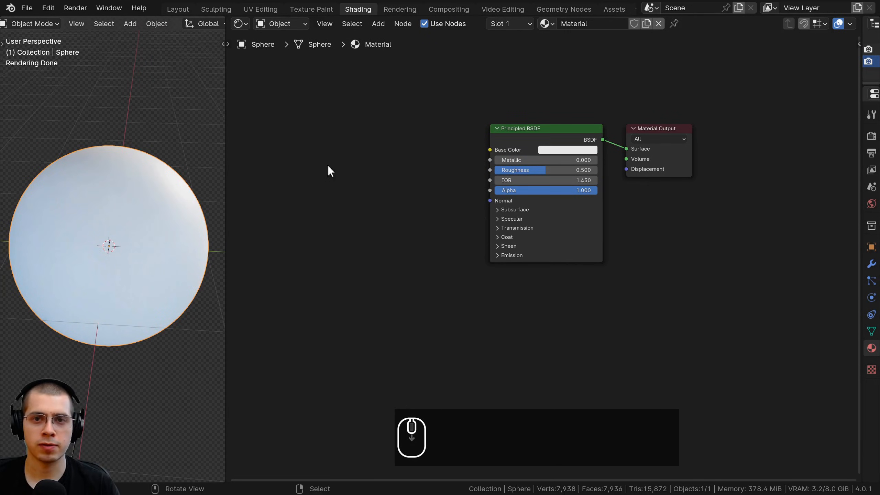
Rename the sphere's material to Metal
{"action": "left_click", "coordinate": [590, 28]}
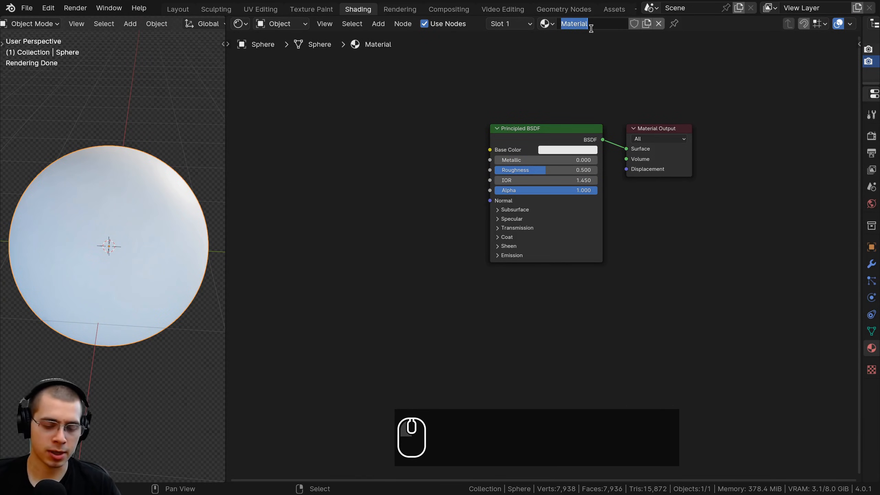
{"action": "type", "text": "Metal"}
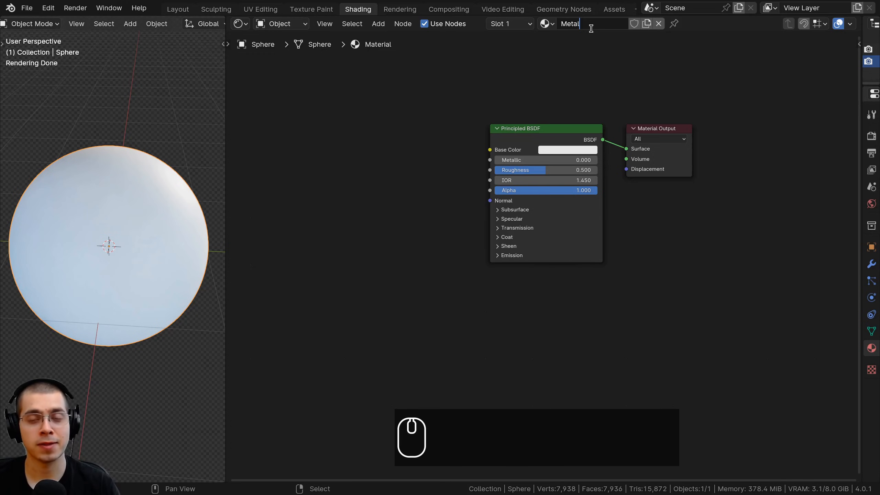
{"action": "key", "text": "Return"}
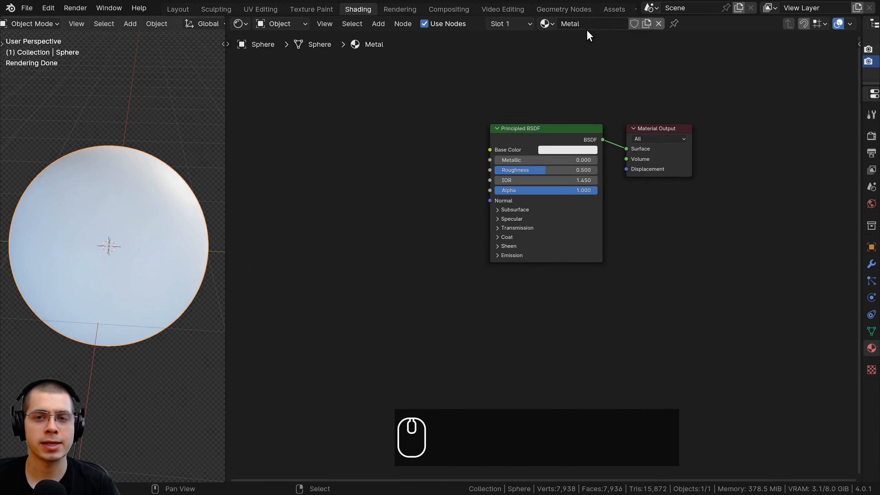
Move the Principled BSDF node away from the Material Output node, leaving a wide gap between them
{"action": "scroll", "coordinate": [589, 139], "scroll_direction": "up", "scroll_amount": 1}
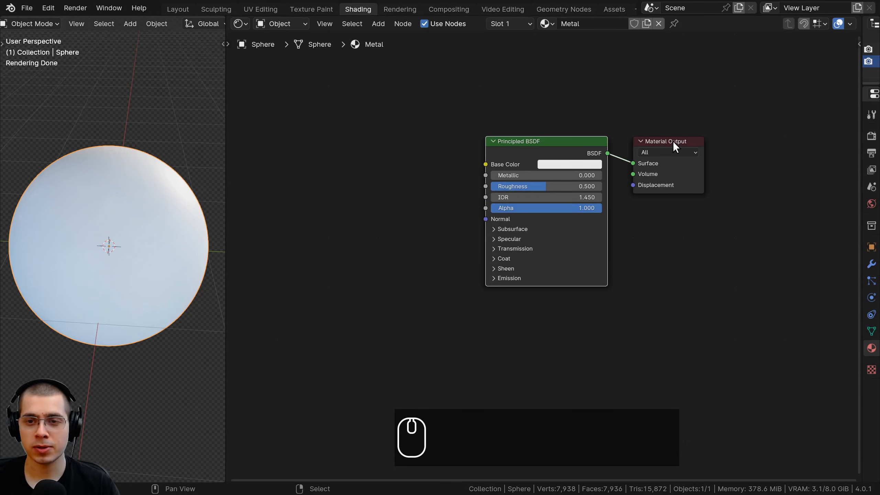
{"action": "left_click", "coordinate": [673, 141]}
{"action": "left_click", "coordinate": [563, 141]}
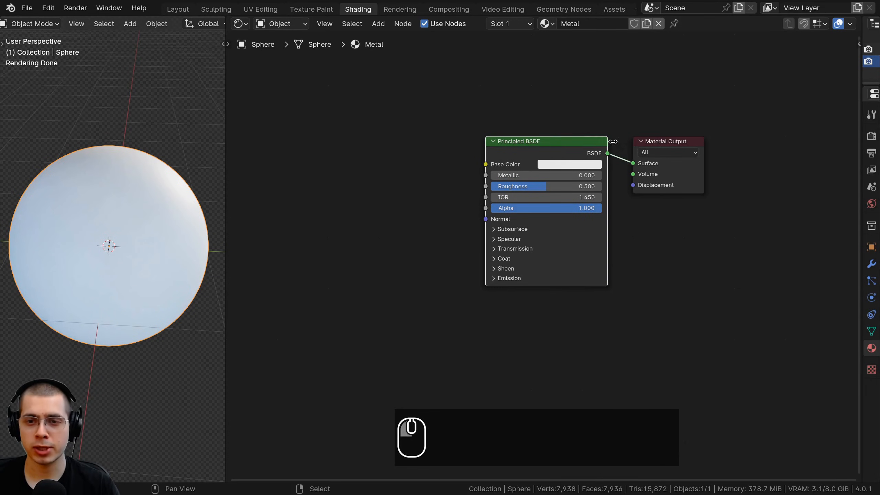
{"action": "left_click", "coordinate": [668, 140]}
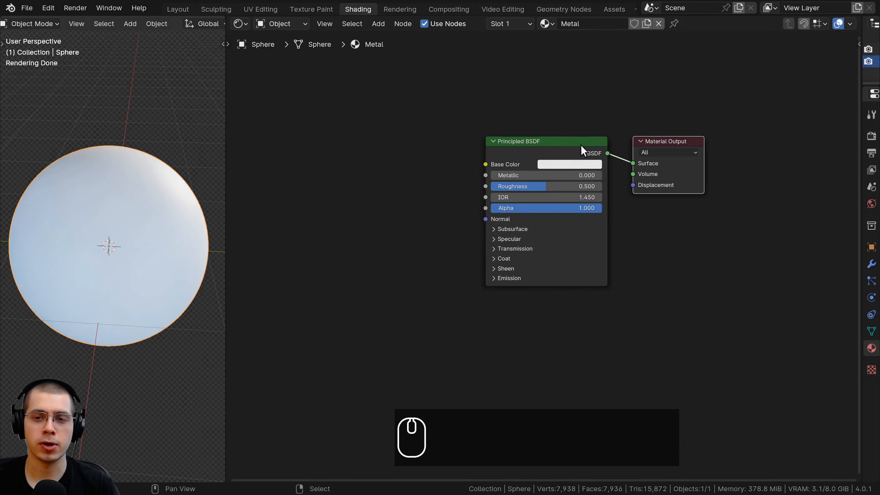
{"action": "left_click_drag", "start_coordinate": [547, 144], "coordinate": [558, 130]}
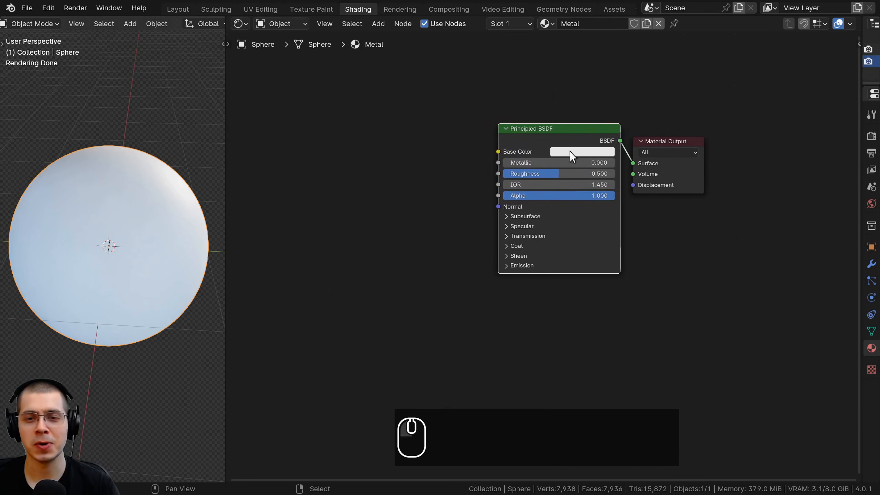
{"action": "scroll", "coordinate": [508, 128], "scroll_direction": "up", "scroll_amount": 1}
{"action": "mouse_move", "coordinate": [502, 121]}
{"action": "left_mouse_down"}
{"action": "mouse_move", "coordinate": [389, 106]}
{"action": "mouse_move", "coordinate": [438, 258]}
{"action": "mouse_move", "coordinate": [522, 125]}
{"action": "mouse_move", "coordinate": [503, 123]}
{"action": "left_mouse_up"}
{"action": "left_click", "coordinate": [700, 127]}
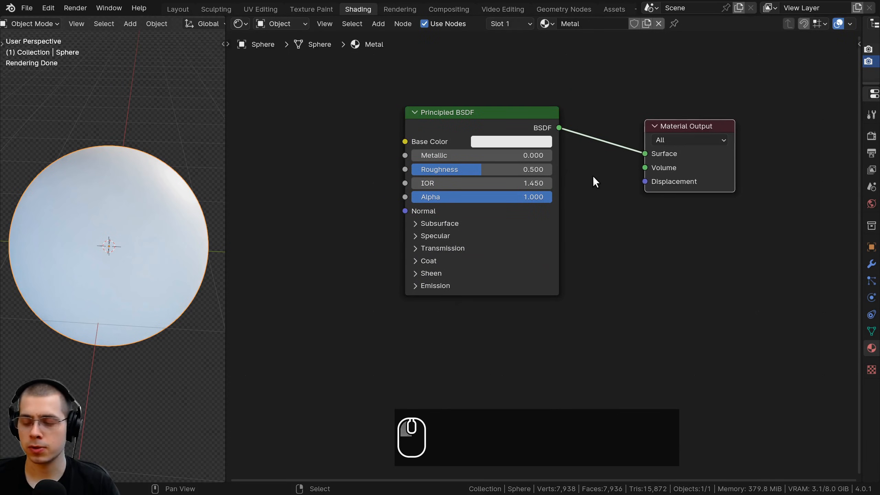
{"action": "scroll", "coordinate": [592, 176], "scroll_direction": "down", "scroll_amount": 2}
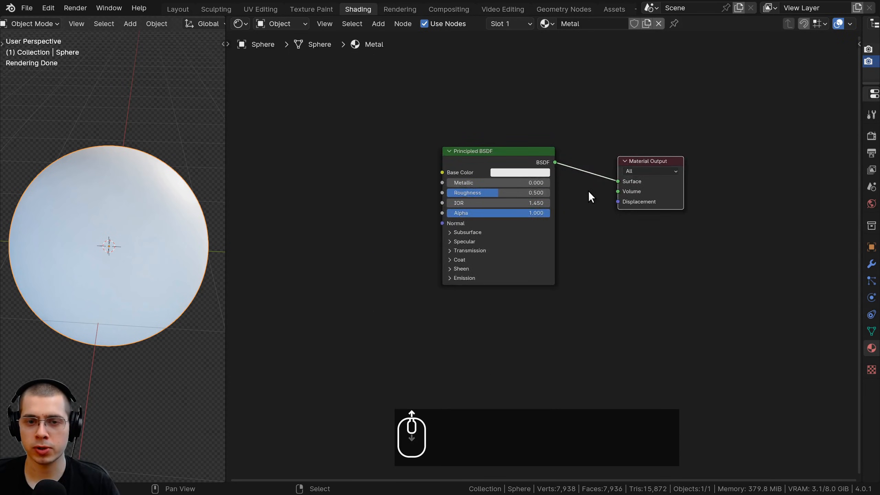
Nudge the Principled BSDF node slightly upward and closer to the Material Output node
{"action": "scroll", "coordinate": [591, 191], "scroll_direction": "up", "scroll_amount": 2}
{"action": "scroll", "coordinate": [590, 187], "scroll_direction": "down", "scroll_amount": 2}
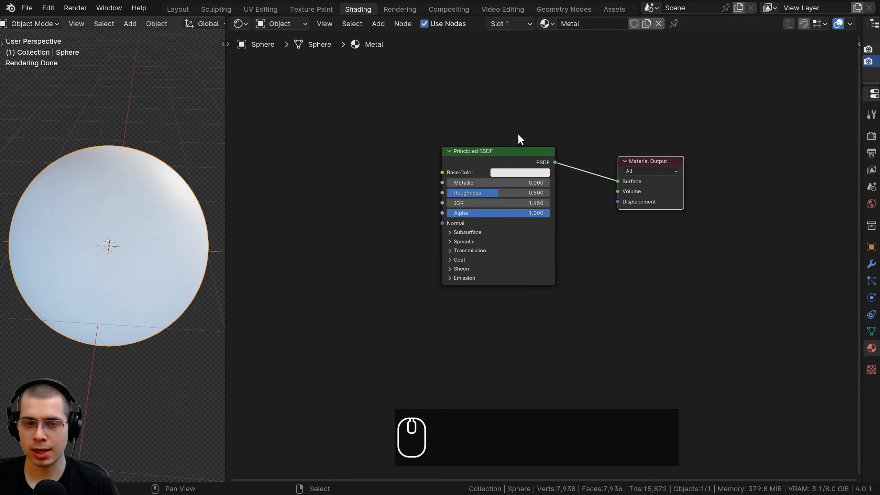
{"action": "middle_click_drag", "start_coordinate": [489, 123], "coordinate": [505, 130]}
{"action": "scroll", "coordinate": [626, 188], "scroll_direction": "up", "scroll_amount": 3}
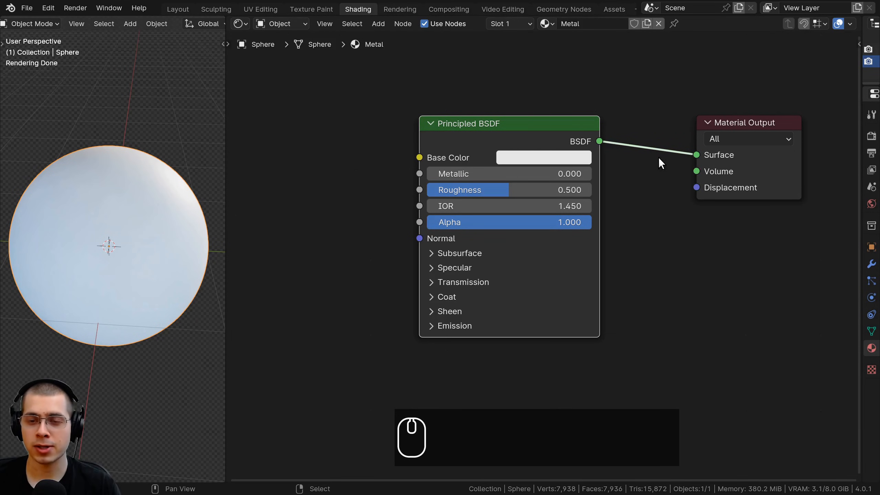
{"action": "scroll", "coordinate": [453, 71], "scroll_direction": "down", "scroll_amount": 1}
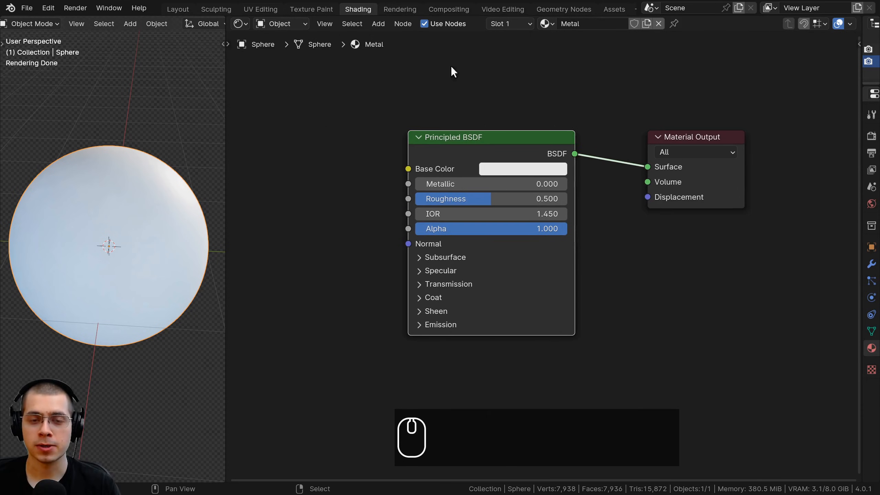
{"action": "mouse_move", "coordinate": [456, 145]}
{"action": "left_mouse_down"}
{"action": "mouse_move", "coordinate": [480, 152]}
{"action": "mouse_move", "coordinate": [446, 138]}
{"action": "mouse_move", "coordinate": [454, 134]}
{"action": "left_mouse_up"}
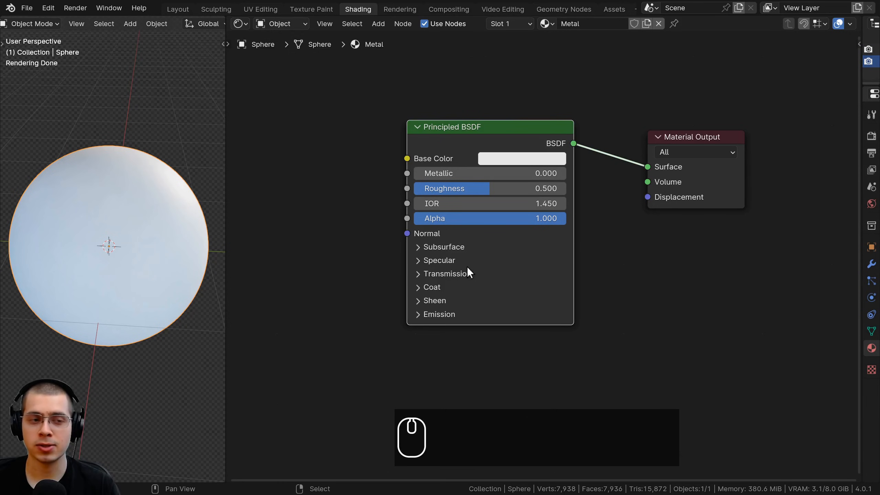
{"action": "middle_click_drag", "start_coordinate": [158, 255], "coordinate": [88, 247]}
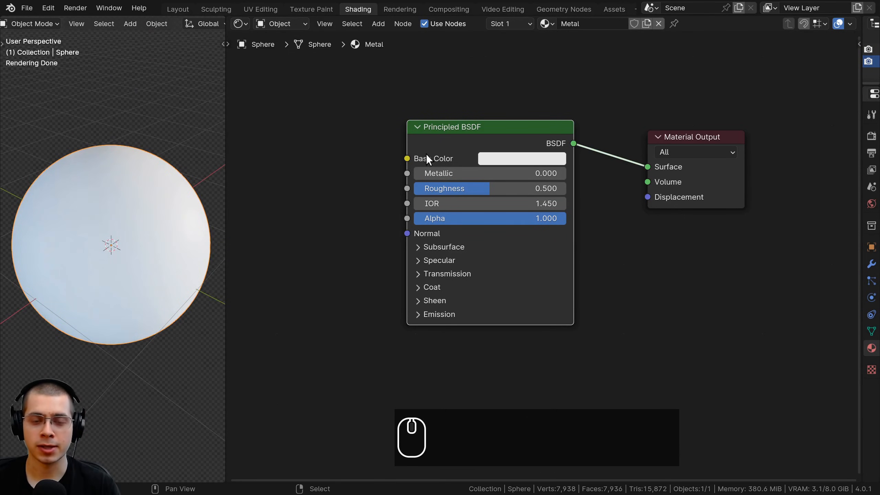
{"action": "left_click_drag", "start_coordinate": [444, 134], "coordinate": [451, 131]}
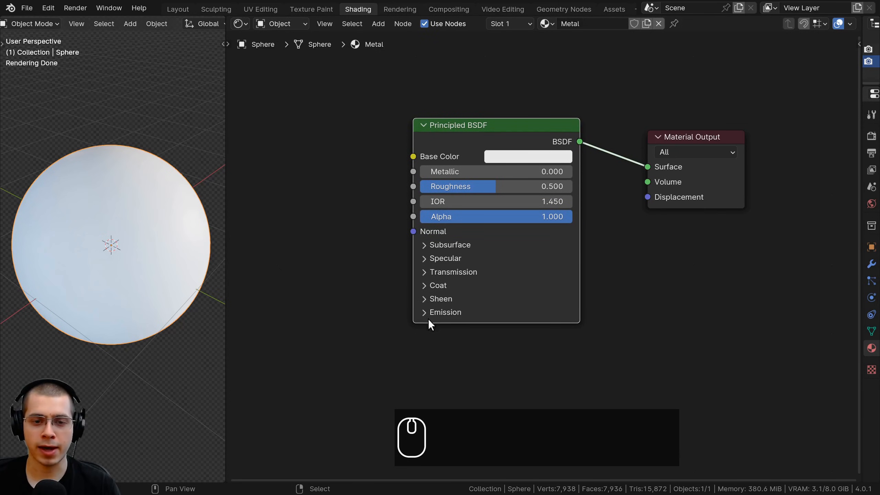
Change the Principled BSDF's Base Color to a light blue and view the sphere from another angle
{"action": "left_click", "coordinate": [498, 158]}
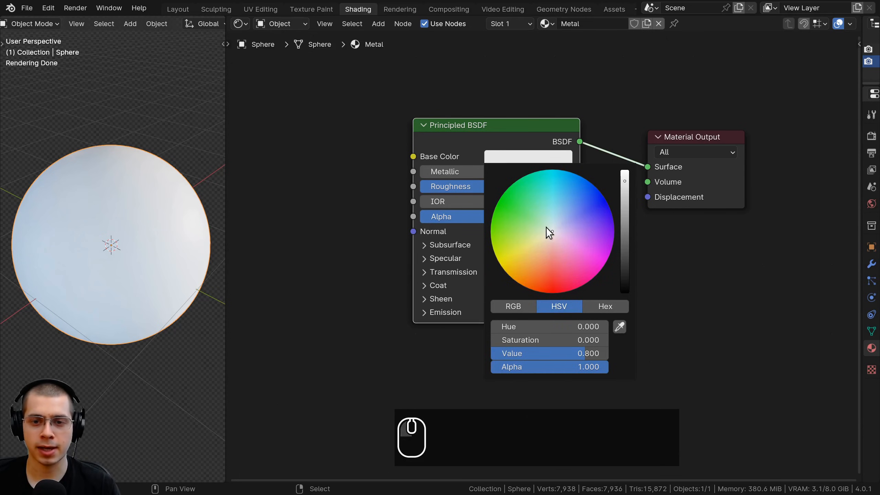
{"action": "left_click_drag", "start_coordinate": [554, 226], "coordinate": [568, 209]}
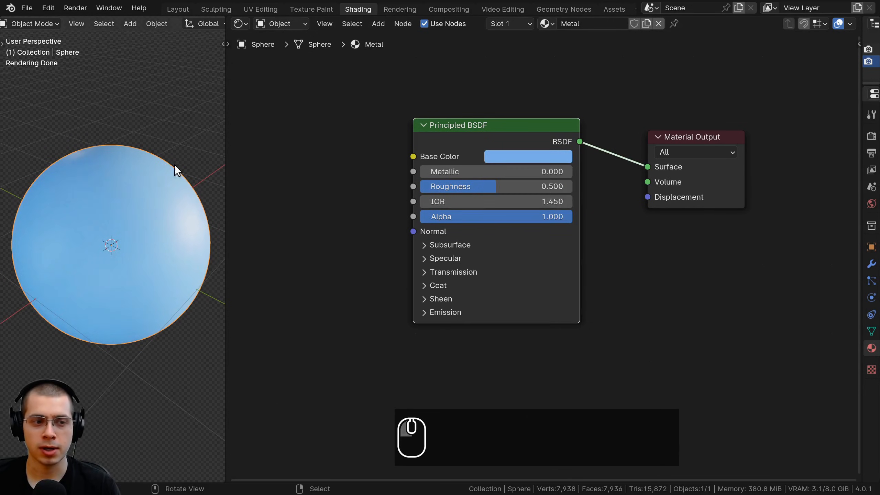
{"action": "middle_click_drag", "start_coordinate": [146, 228], "coordinate": [124, 228]}
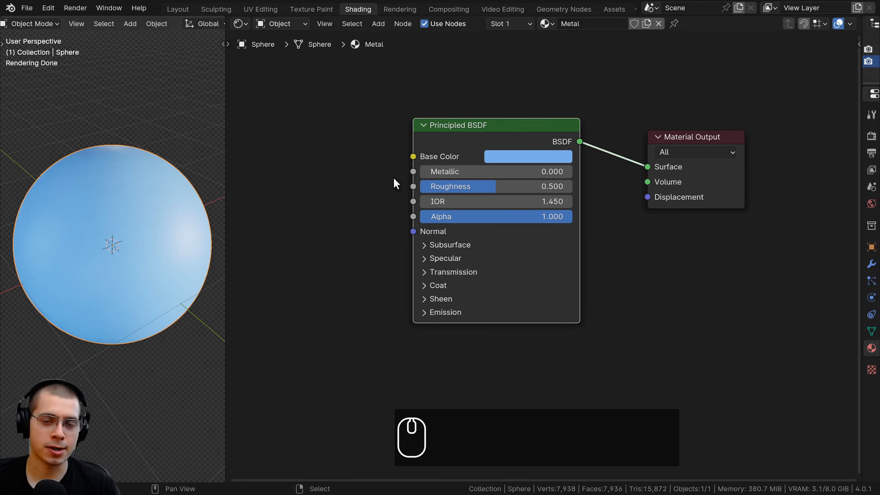
{"action": "middle_click_drag", "start_coordinate": [168, 190], "coordinate": [163, 186]}
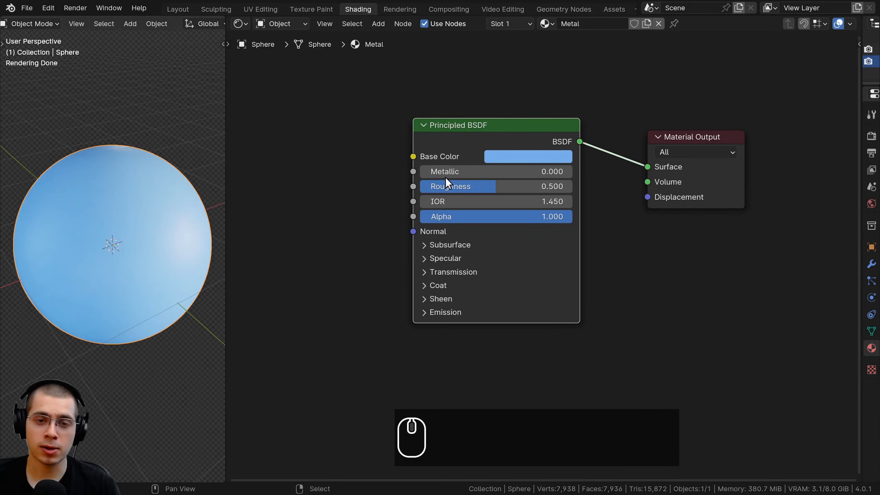
Try the Principled BSDF's Metallic value at 1.000, view the sphere, and return Metallic to 0.000
{"action": "left_click_drag", "start_coordinate": [443, 174], "coordinate": [595, 173]}
{"action": "middle_click_drag", "start_coordinate": [208, 310], "coordinate": [180, 257]}
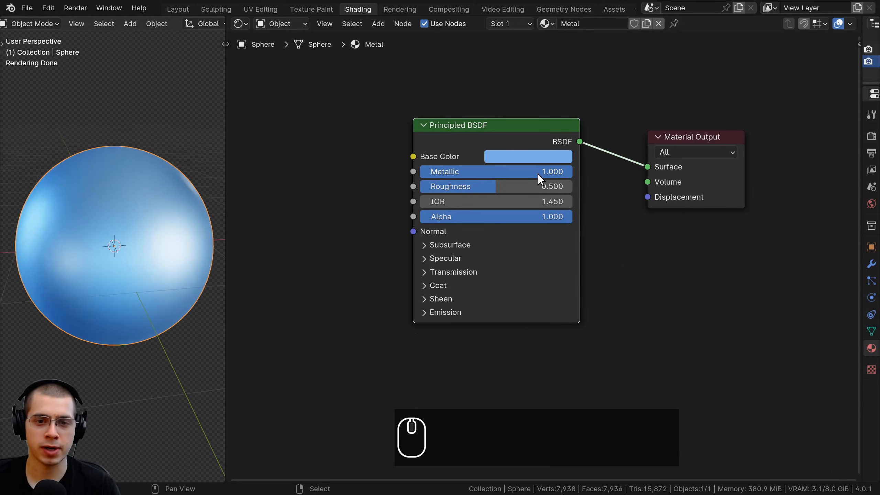
{"action": "left_click_drag", "start_coordinate": [538, 173], "coordinate": [520, 174]}
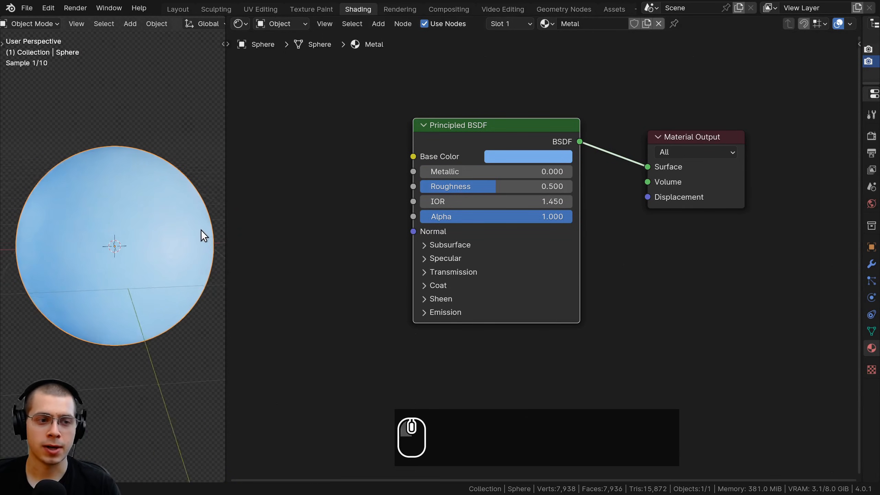
Lower the Roughness of the Principled BSDF to about 0.101 and inspect the reflections on the sphere
{"action": "scroll", "coordinate": [124, 214], "scroll_direction": "up", "scroll_amount": 3}
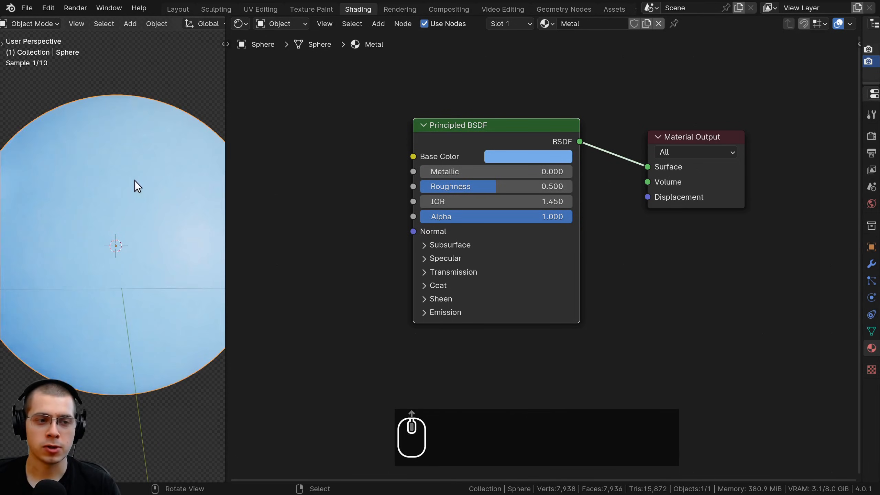
{"action": "scroll", "coordinate": [133, 165], "scroll_direction": "down", "scroll_amount": 1}
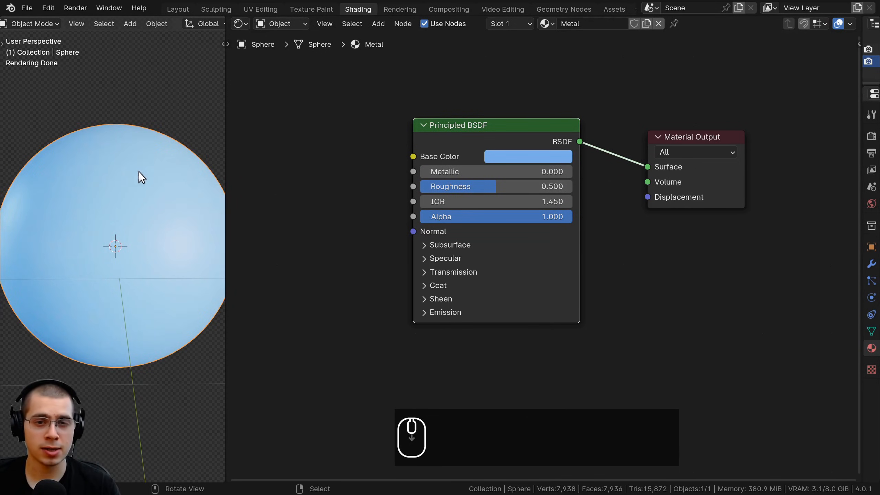
{"action": "left_click_drag", "start_coordinate": [519, 186], "coordinate": [459, 187]}
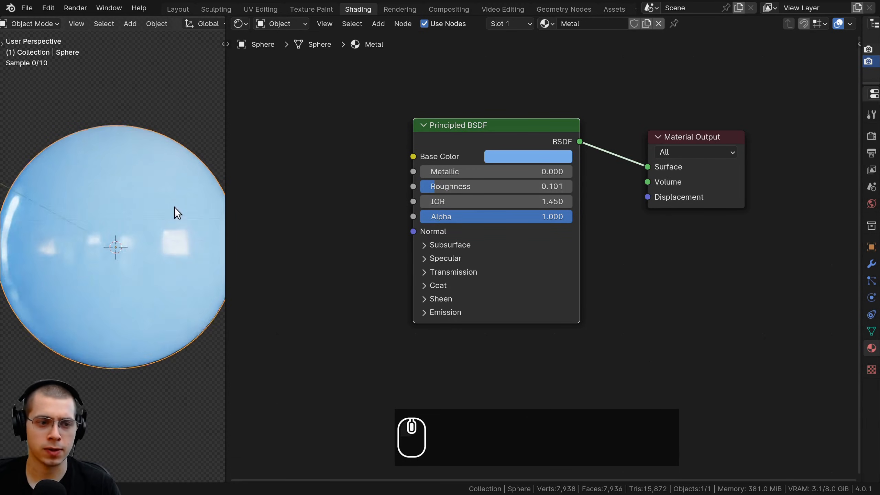
{"action": "middle_click_drag", "start_coordinate": [175, 207], "coordinate": [189, 192]}
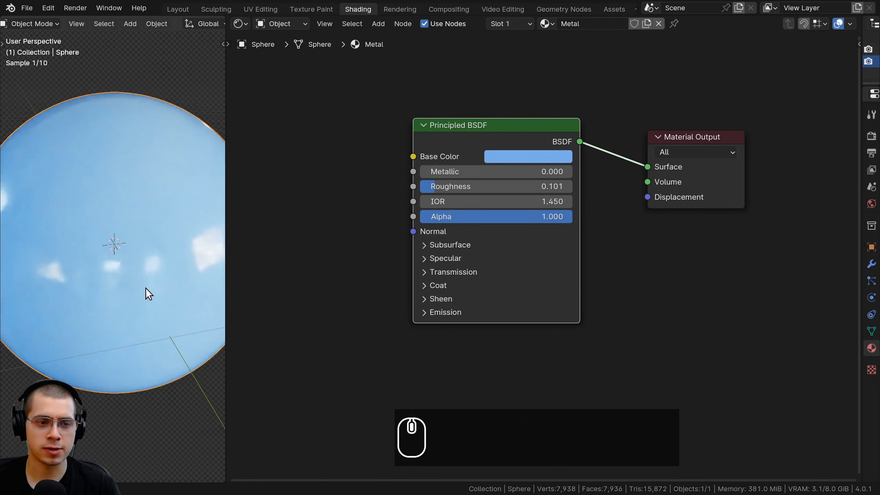
{"action": "scroll", "coordinate": [113, 278], "scroll_direction": "down", "scroll_amount": 3}
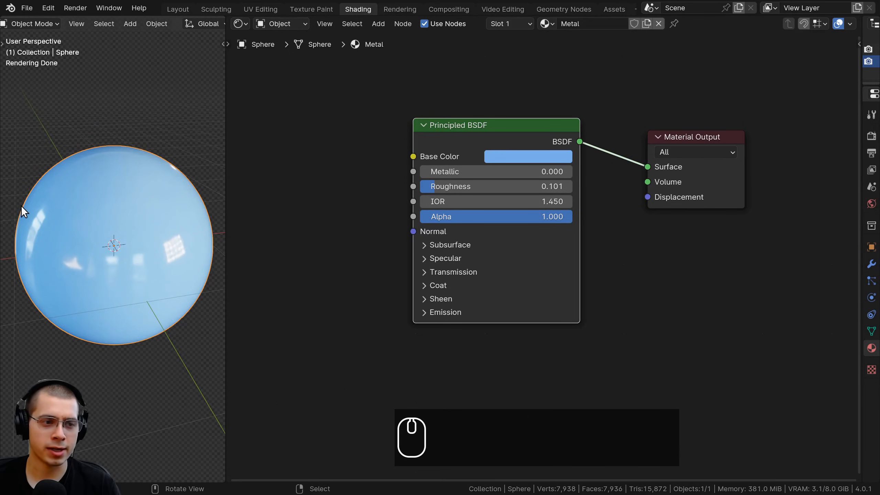
{"action": "middle_click_drag", "start_coordinate": [60, 240], "coordinate": [175, 155]}
Raise Roughness to about 0.889 to view the matte surface, and set it back to 0.5
{"action": "left_click_drag", "start_coordinate": [464, 187], "coordinate": [584, 187]}
{"action": "mouse_move", "coordinate": [218, 206]}
{"action": "middle_mouse_down"}
{"action": "mouse_move", "coordinate": [139, 234]}
{"action": "mouse_move", "coordinate": [157, 354]}
{"action": "mouse_move", "coordinate": [20, 323]}
{"action": "mouse_move", "coordinate": [176, 304]}
{"action": "middle_mouse_up"}
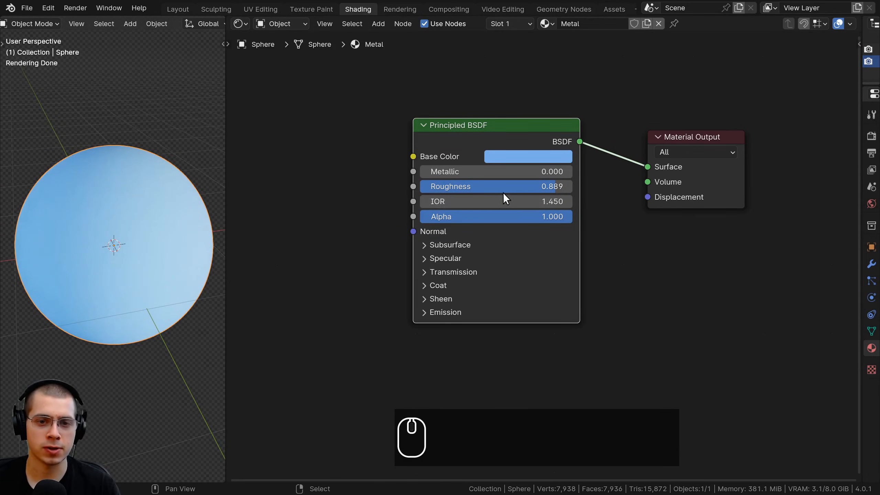
{"action": "left_click", "coordinate": [484, 186]}
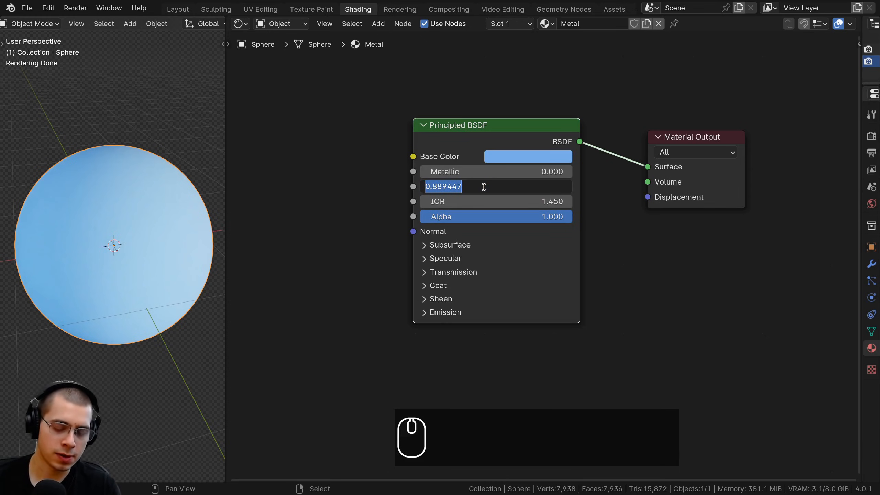
{"action": "type", "text": ".5"}
{"action": "key", "text": "Return"}
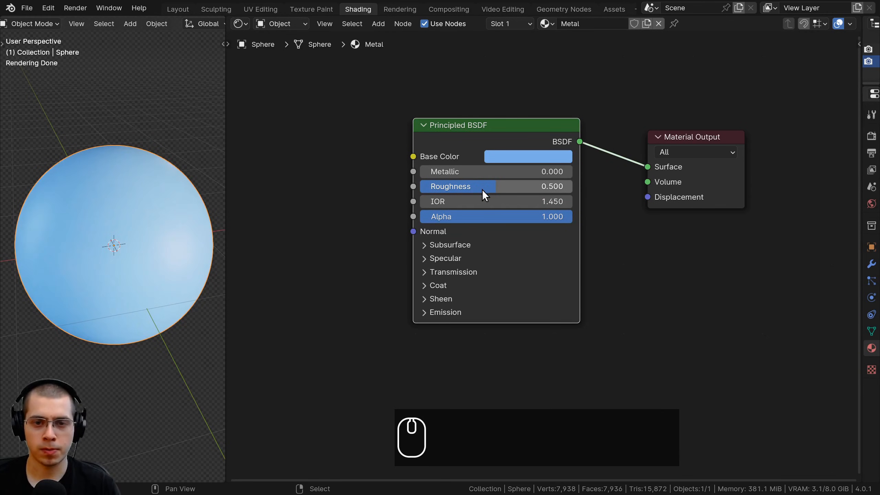
Try a Roughness of about 0.696 on the Principled BSDF and restore the value to 0.5
{"action": "left_click", "coordinate": [480, 188]}
{"action": "mouse_move", "coordinate": [480, 187]}
{"action": "left_mouse_down"}
{"action": "mouse_move", "coordinate": [531, 187]}
{"action": "mouse_move", "coordinate": [458, 186]}
{"action": "mouse_move", "coordinate": [520, 186]}
{"action": "left_mouse_up"}
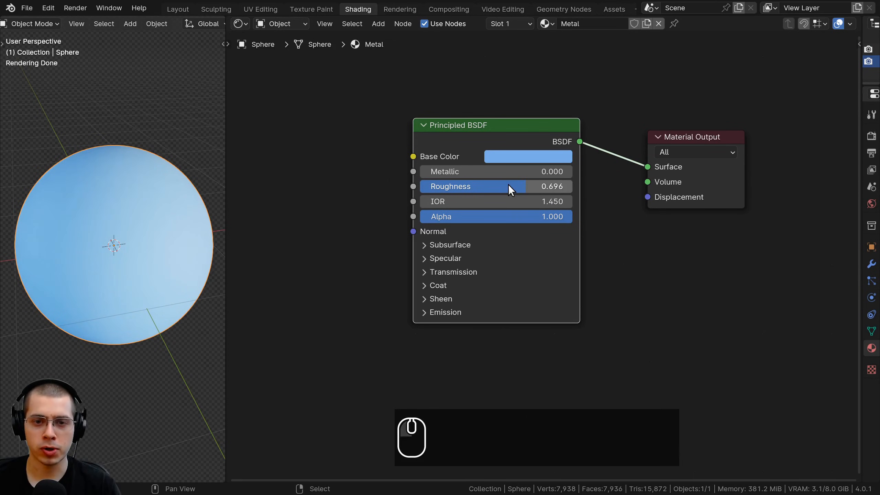
{"action": "left_click", "coordinate": [508, 184]}
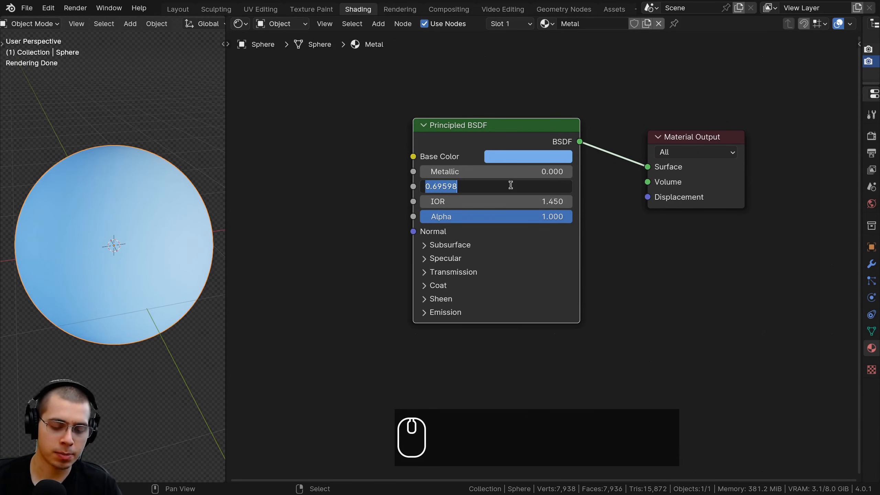
{"action": "type", "text": ".5"}
{"action": "key", "text": "Return"}
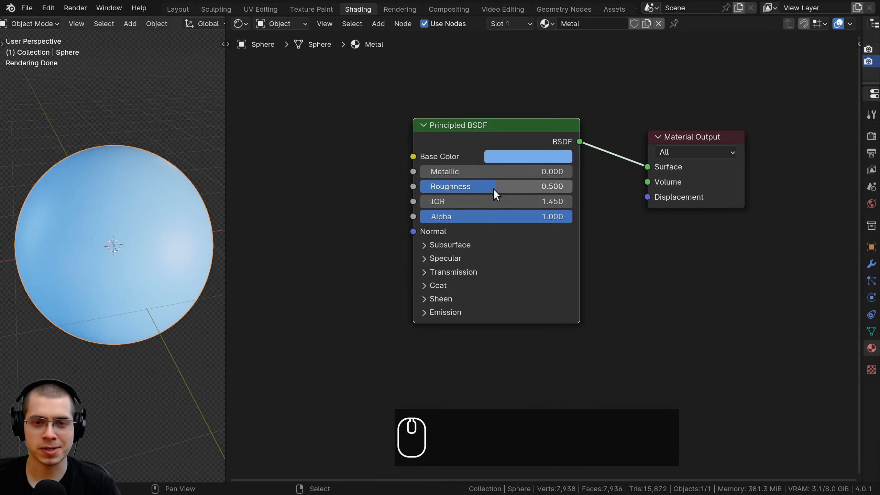
Expand and collapse the Emission, Sheen and Coat sections of the Principled BSDF to look at their settings
{"action": "left_click", "coordinate": [424, 312]}
{"action": "left_click", "coordinate": [423, 312]}
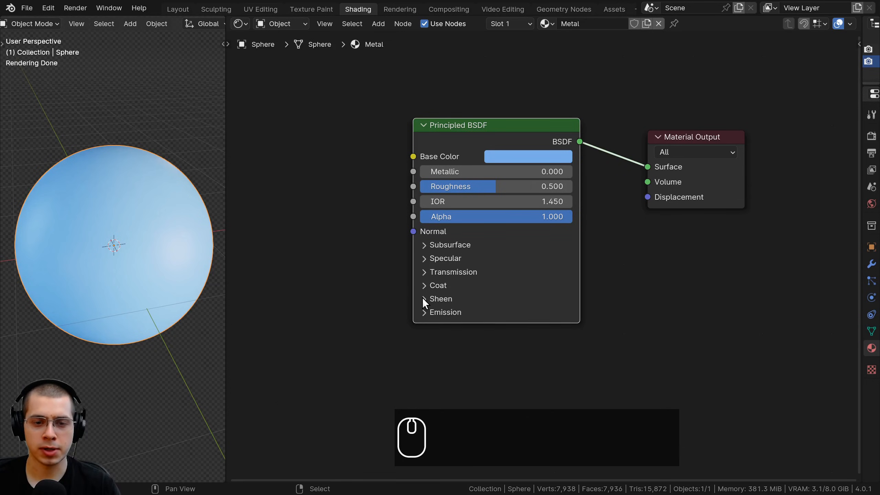
{"action": "left_click", "coordinate": [423, 299]}
{"action": "left_click", "coordinate": [422, 298]}
{"action": "left_click", "coordinate": [424, 285]}
{"action": "left_click", "coordinate": [422, 285]}
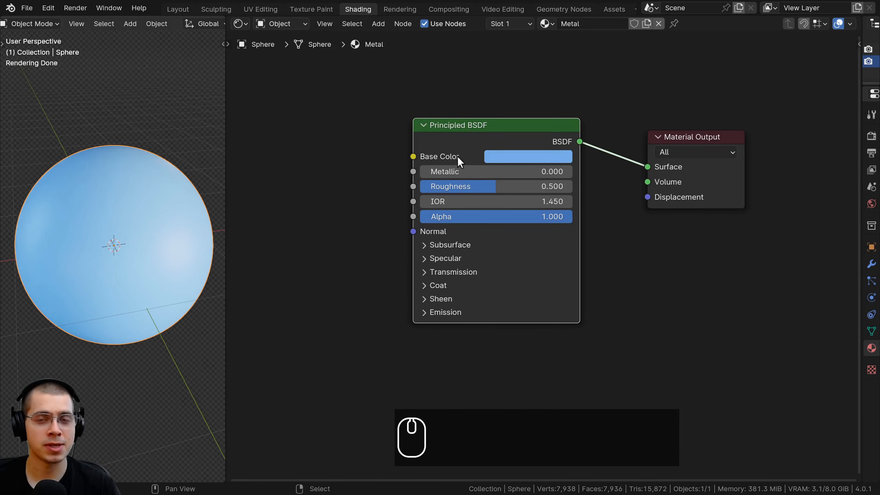
Shift the Principled BSDF node slightly toward the Material Output node
{"action": "middle_click_drag", "start_coordinate": [472, 132], "coordinate": [471, 108]}
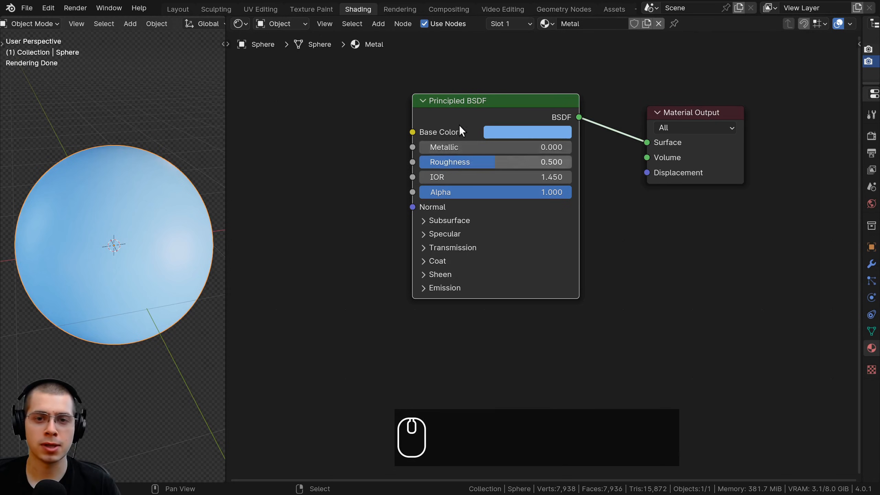
{"action": "left_click_drag", "start_coordinate": [476, 104], "coordinate": [482, 105]}
{"action": "middle_click_drag", "start_coordinate": [482, 104], "coordinate": [479, 151]}
{"action": "scroll", "coordinate": [479, 151], "scroll_direction": "up", "scroll_amount": 1}
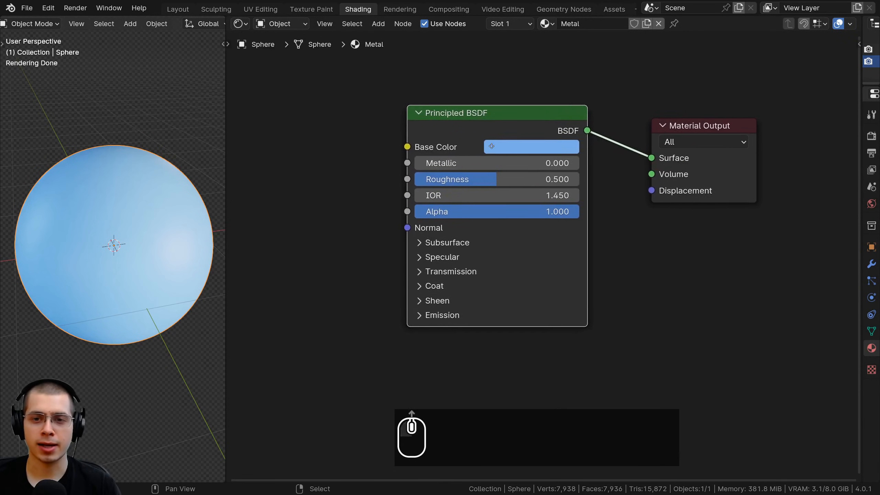
{"action": "middle_click_drag", "start_coordinate": [664, 121], "coordinate": [607, 148]}
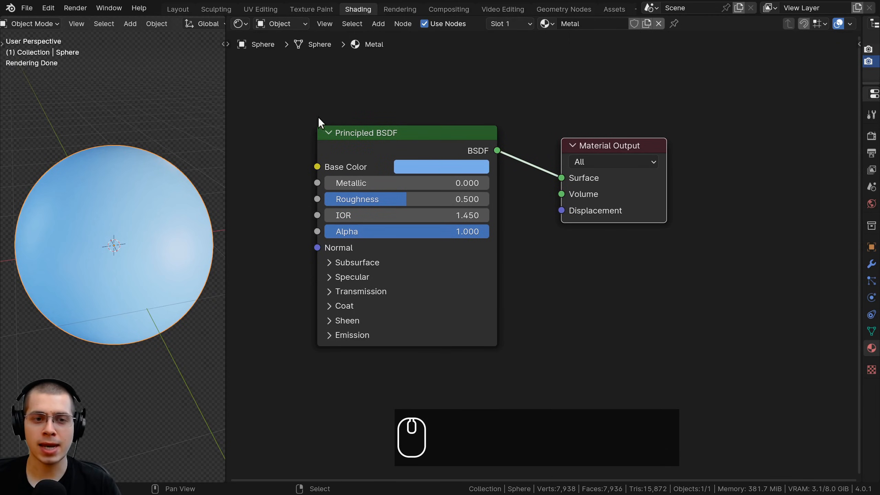
{"action": "scroll", "coordinate": [305, 114], "scroll_direction": "down", "scroll_amount": 1}
{"action": "middle_click_drag", "start_coordinate": [381, 109], "coordinate": [363, 99]}
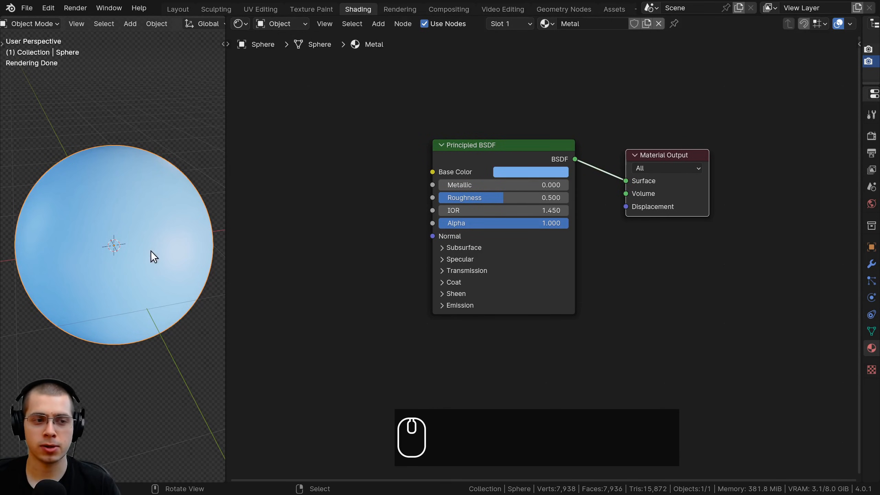
Disconnect the Principled BSDF from the Material Output's Surface input and move the Principled BSDF node farther away
{"action": "scroll", "coordinate": [583, 265], "scroll_direction": "up", "scroll_amount": 1}
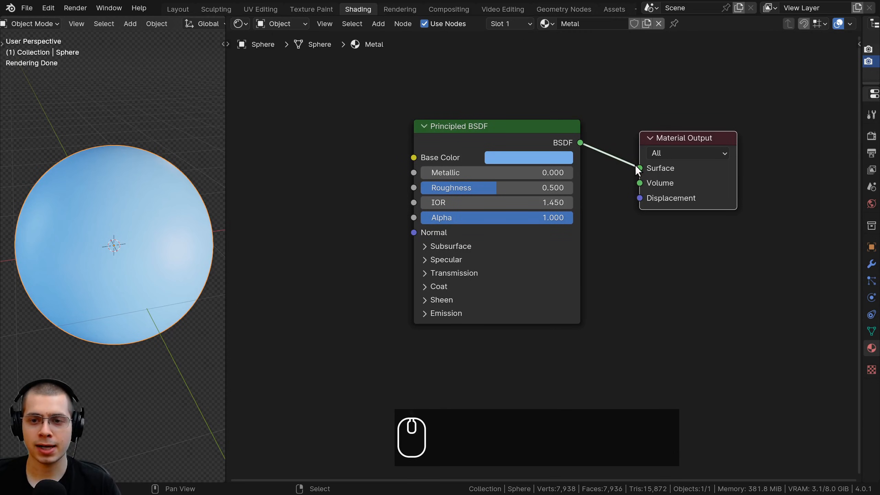
{"action": "left_click_drag", "start_coordinate": [641, 169], "coordinate": [609, 170]}
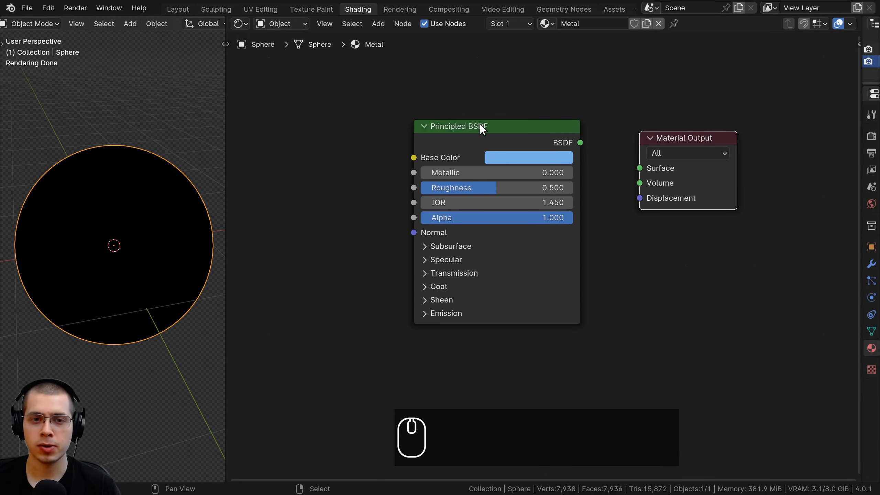
{"action": "mouse_move", "coordinate": [481, 125]}
{"action": "left_mouse_down"}
{"action": "mouse_move", "coordinate": [460, 127]}
{"action": "mouse_move", "coordinate": [479, 109]}
{"action": "mouse_move", "coordinate": [472, 135]}
{"action": "left_mouse_up"}
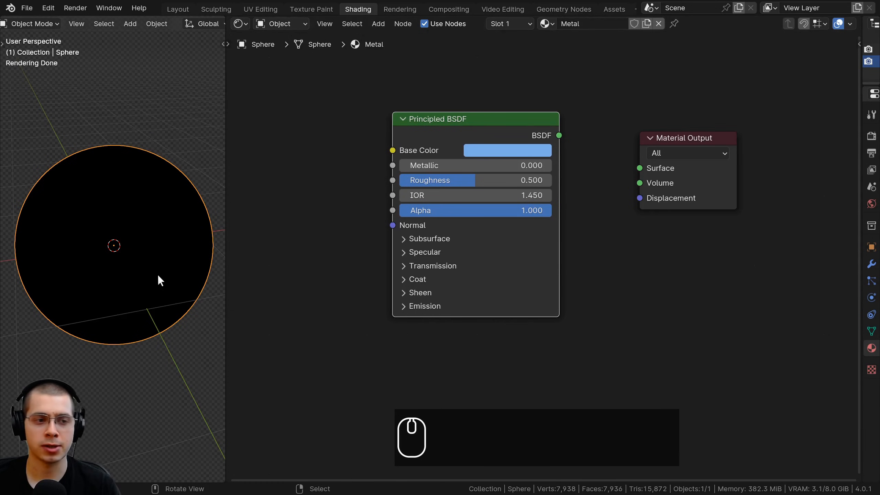
Inspect the sphere without a shader and link the Principled BSDF's BSDF output back to the Material Output's Surface input
{"action": "middle_click_drag", "start_coordinate": [158, 274], "coordinate": [147, 234]}
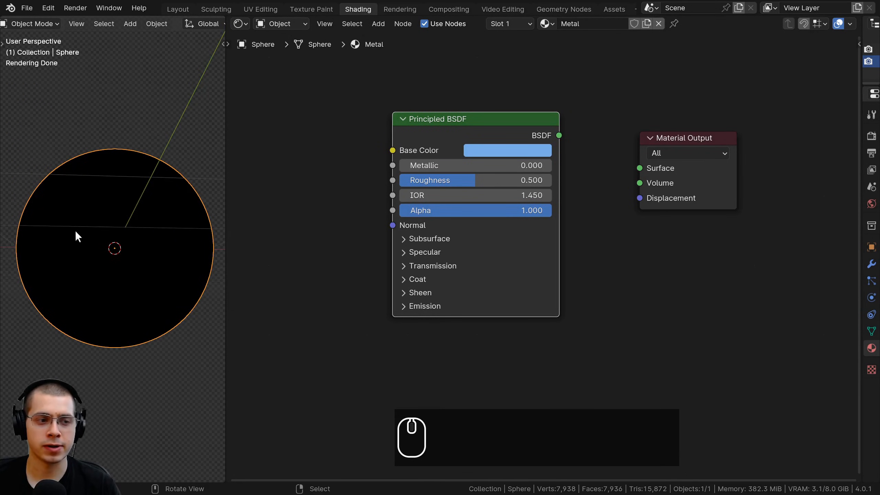
{"action": "middle_click_drag", "start_coordinate": [75, 230], "coordinate": [82, 243]}
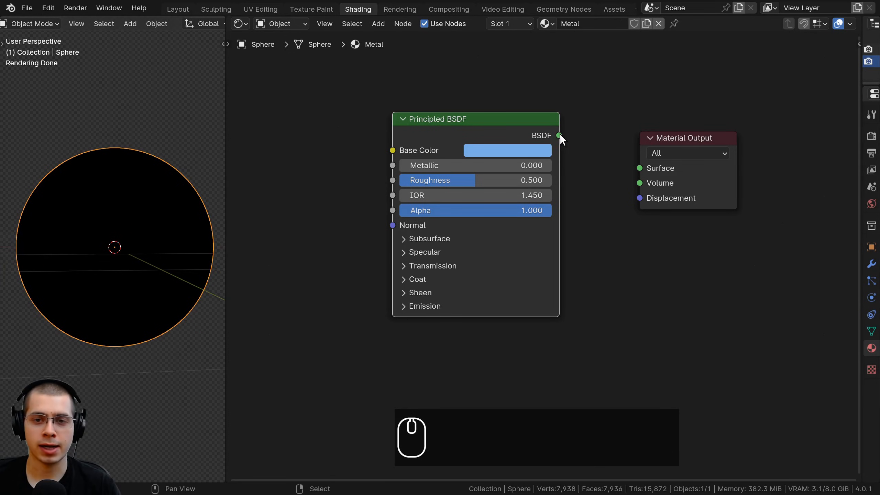
{"action": "left_click_drag", "start_coordinate": [559, 135], "coordinate": [558, 168]}
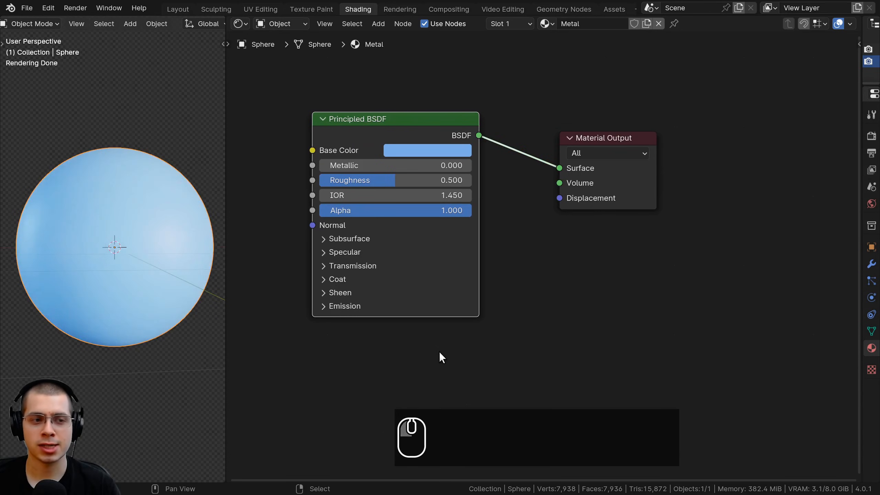
Move the Principled BSDF node closer to the Material Output node, slightly above it
{"action": "middle_click_drag", "start_coordinate": [157, 195], "coordinate": [155, 236]}
{"action": "left_click_drag", "start_coordinate": [417, 124], "coordinate": [451, 109]}
{"action": "left_click_drag", "start_coordinate": [488, 98], "coordinate": [472, 102]}
{"action": "left_click_drag", "start_coordinate": [585, 138], "coordinate": [586, 136]}
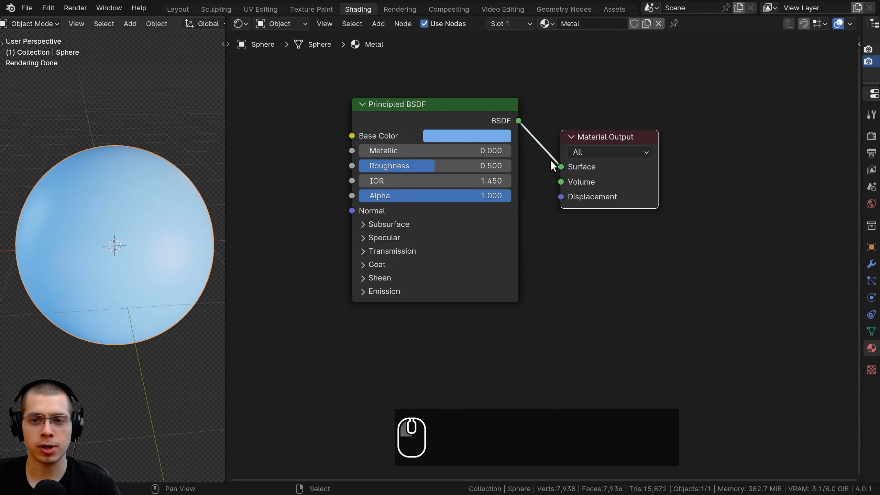
{"action": "mouse_move", "coordinate": [118, 204]}
{"action": "middle_mouse_down"}
{"action": "mouse_move", "coordinate": [106, 205]}
{"action": "mouse_move", "coordinate": [114, 202]}
{"action": "middle_mouse_up"}
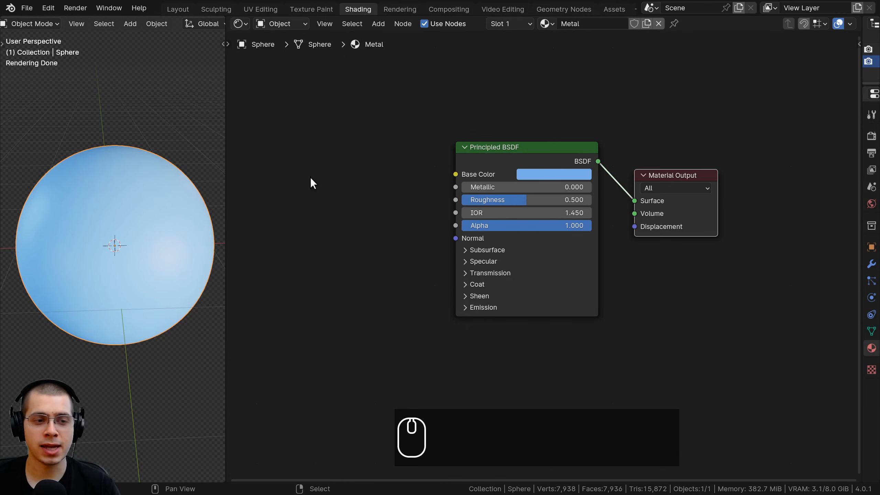
Change the Principled BSDF's Base Color to a bright green
{"action": "middle_click_drag", "start_coordinate": [434, 242], "coordinate": [435, 244]}
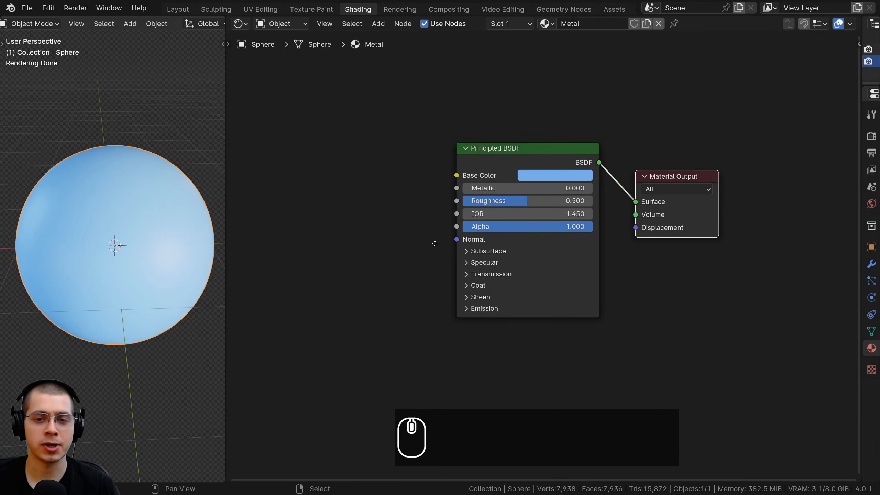
{"action": "scroll", "coordinate": [435, 243], "scroll_direction": "up", "scroll_amount": 2}
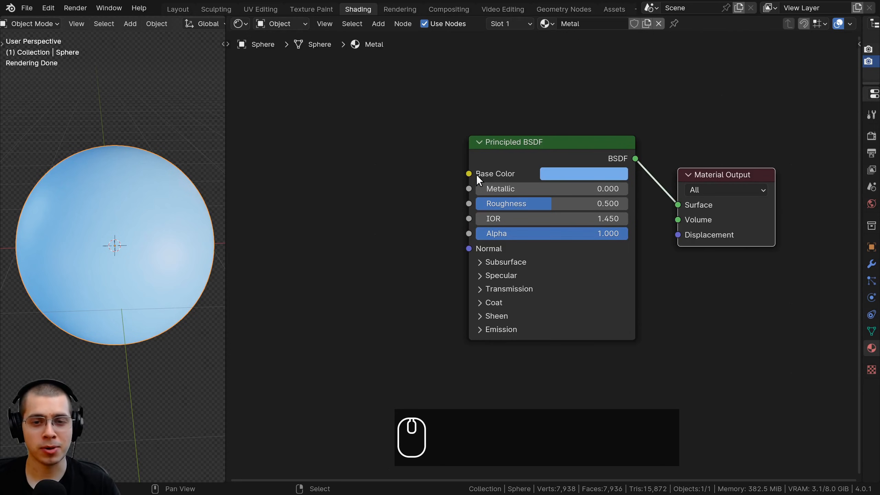
{"action": "left_click", "coordinate": [551, 174]}
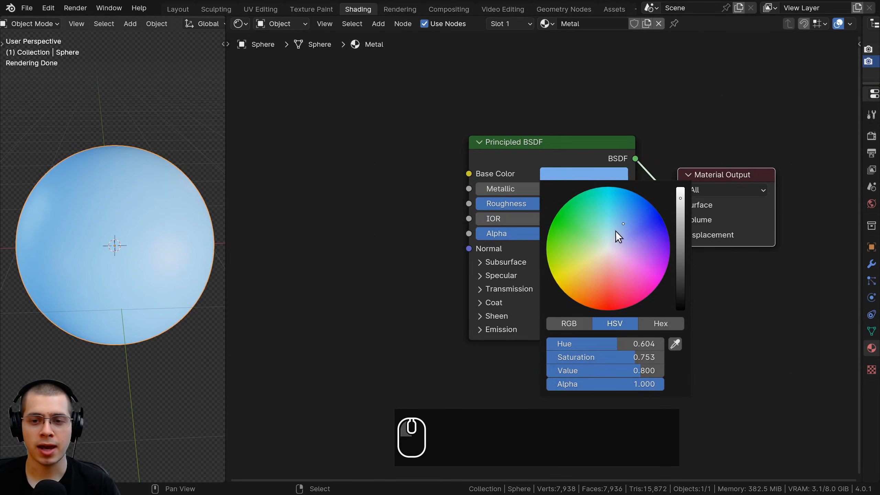
{"action": "mouse_move", "coordinate": [616, 231]}
{"action": "left_mouse_down"}
{"action": "mouse_move", "coordinate": [631, 216]}
{"action": "mouse_move", "coordinate": [615, 291]}
{"action": "mouse_move", "coordinate": [567, 228]}
{"action": "left_mouse_up"}
{"action": "middle_click_drag", "start_coordinate": [367, 186], "coordinate": [393, 183]}
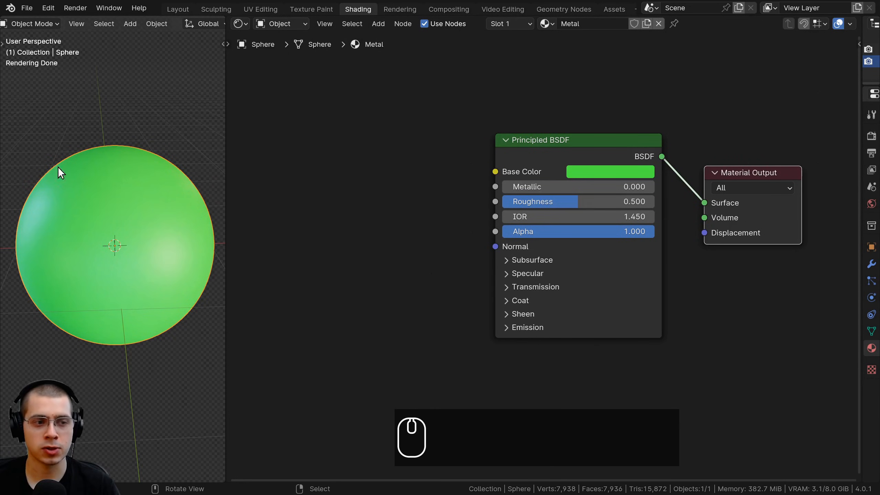
{"action": "middle_click_drag", "start_coordinate": [386, 194], "coordinate": [393, 198]}
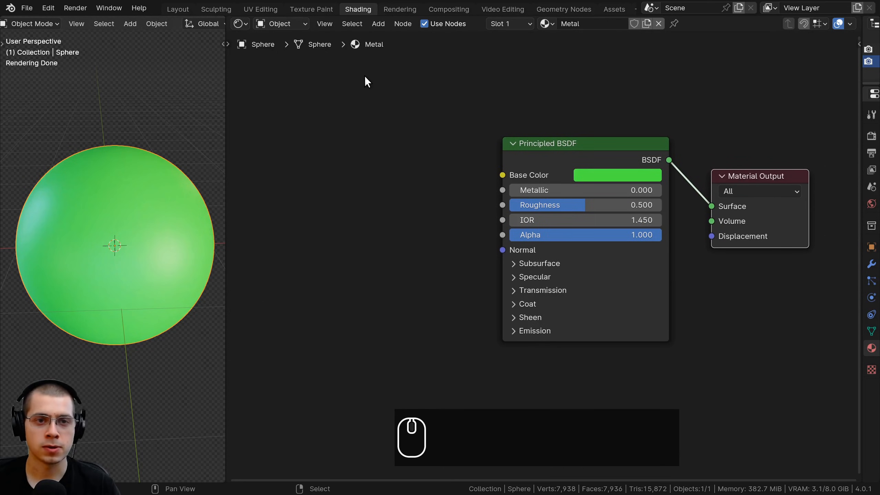
Look through the node types available for adding, including the Texture and Vector categories
{"action": "left_click", "coordinate": [379, 23]}
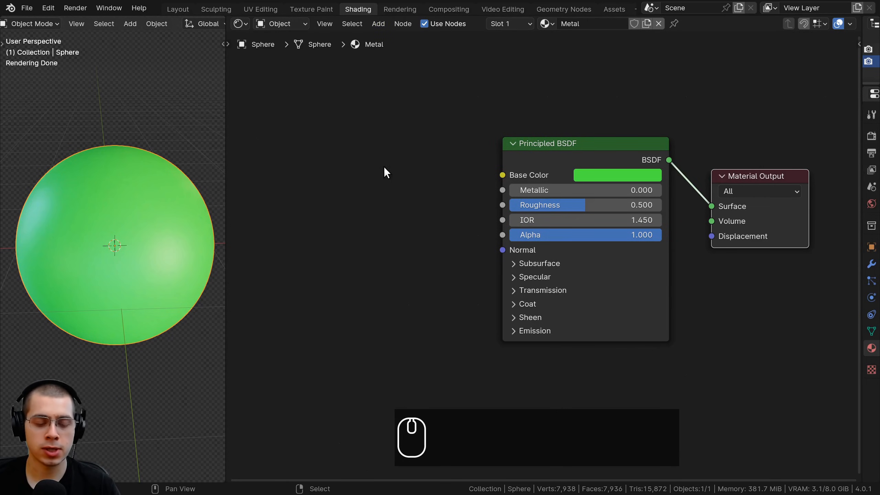
{"action": "key", "text": "shift+a"}
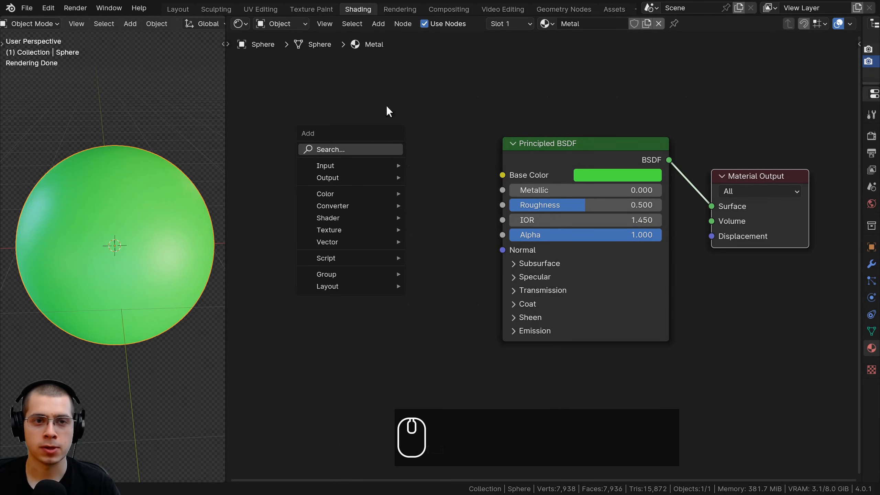
{"action": "left_click", "coordinate": [378, 23]}
{"action": "key", "text": "shift+a"}
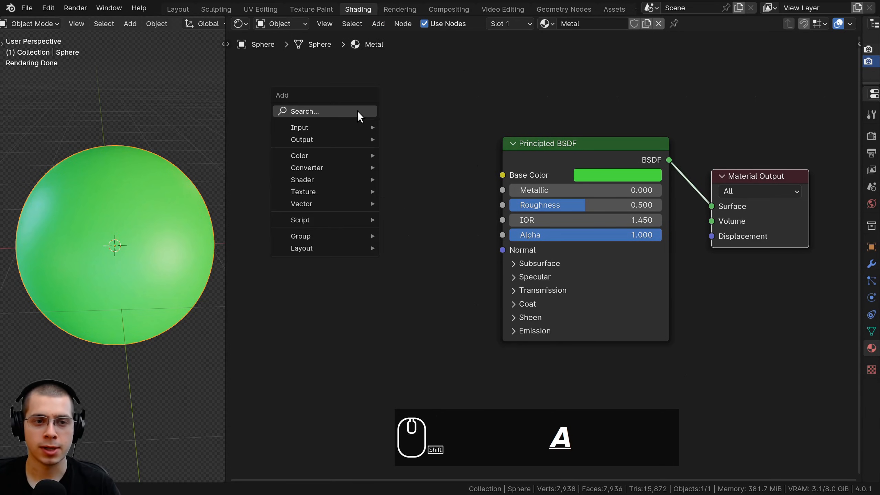
{"action": "mouse_move", "coordinate": [319, 155]}
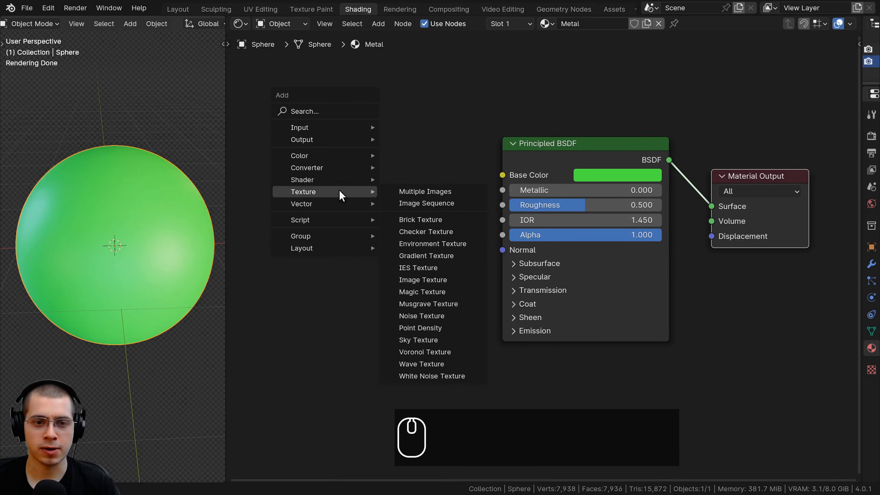
{"action": "mouse_move", "coordinate": [343, 201]}
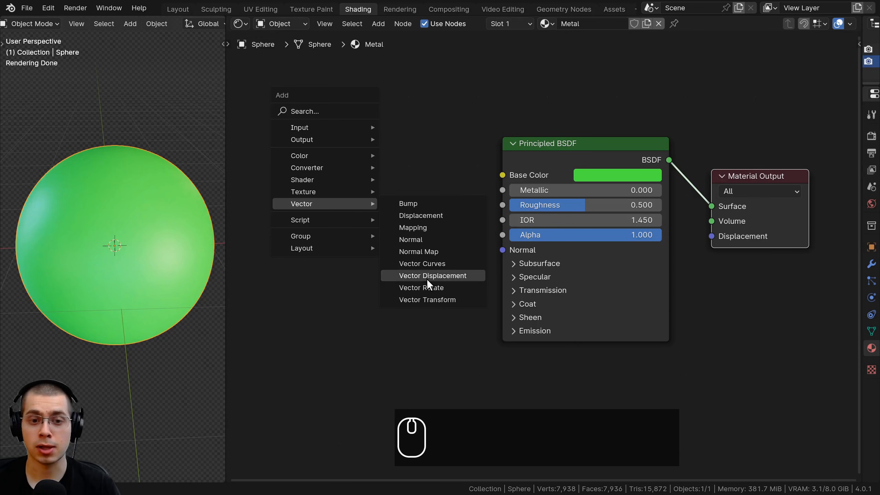
{"action": "mouse_move", "coordinate": [306, 189]}
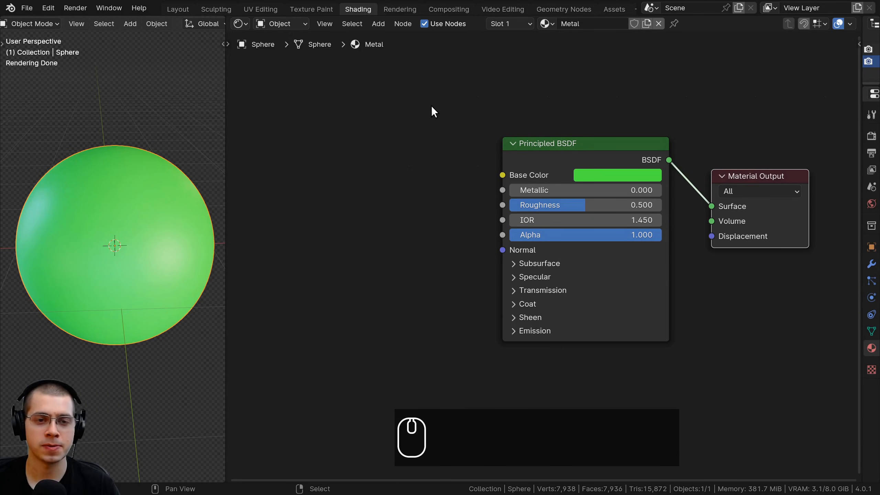
{"action": "key", "text": "shift+a"}
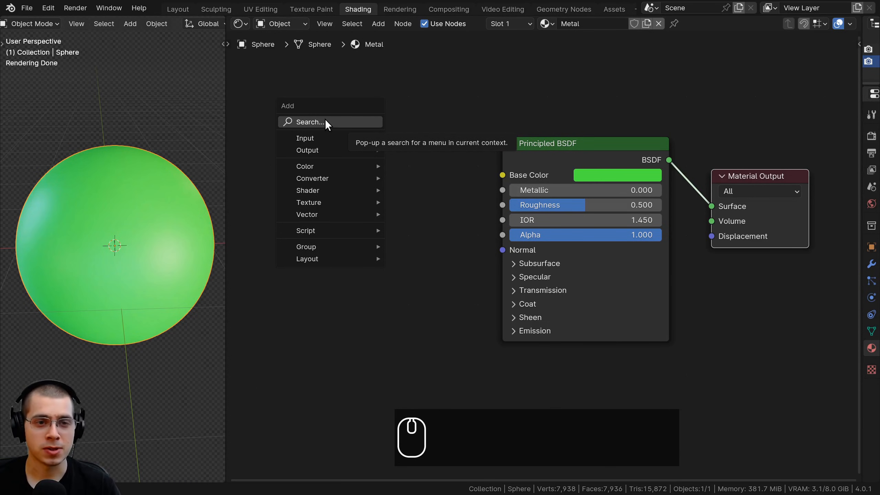
{"action": "mouse_move", "coordinate": [296, 203]}
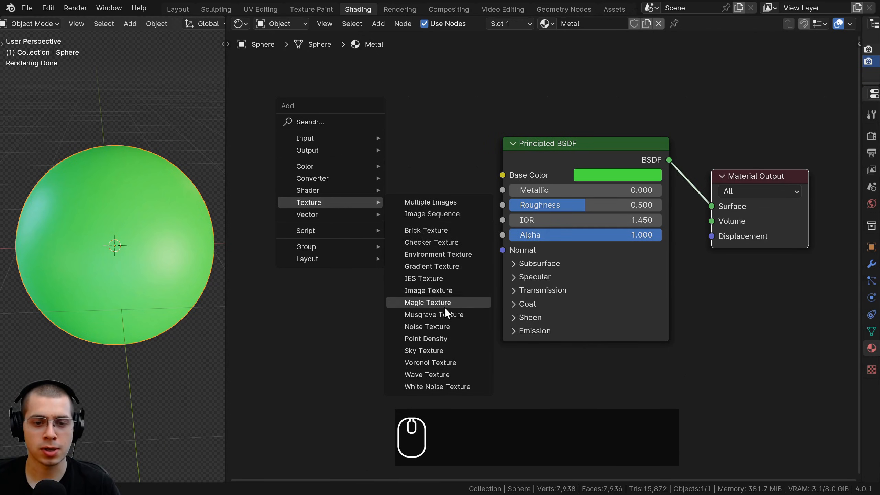
Search the addable nodes for "noi" and place a Noise Texture node on the input side of the Principled BSDF
{"action": "key", "text": "shift+a"}
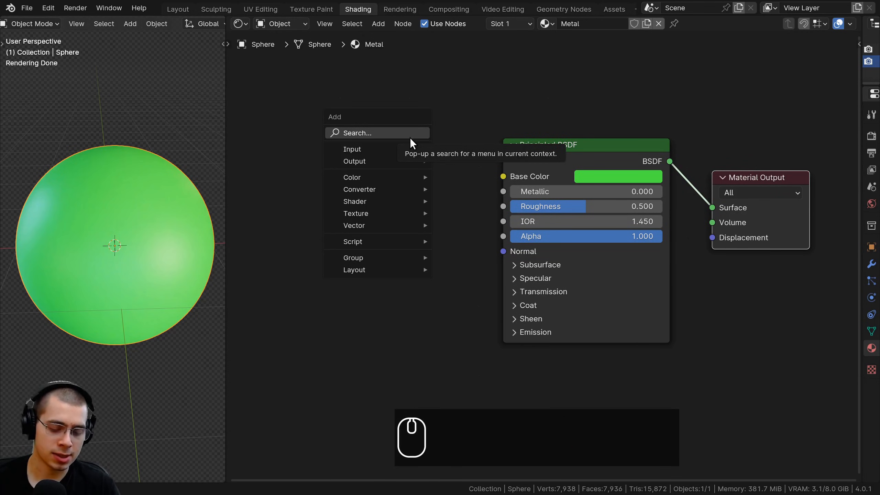
{"action": "left_click", "coordinate": [381, 134]}
{"action": "left_click", "coordinate": [368, 130]}
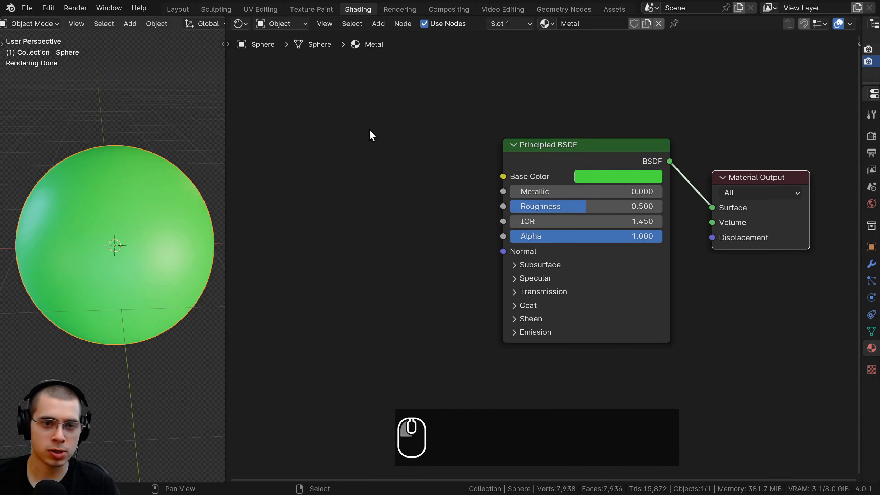
{"action": "key", "text": "shift+a"}
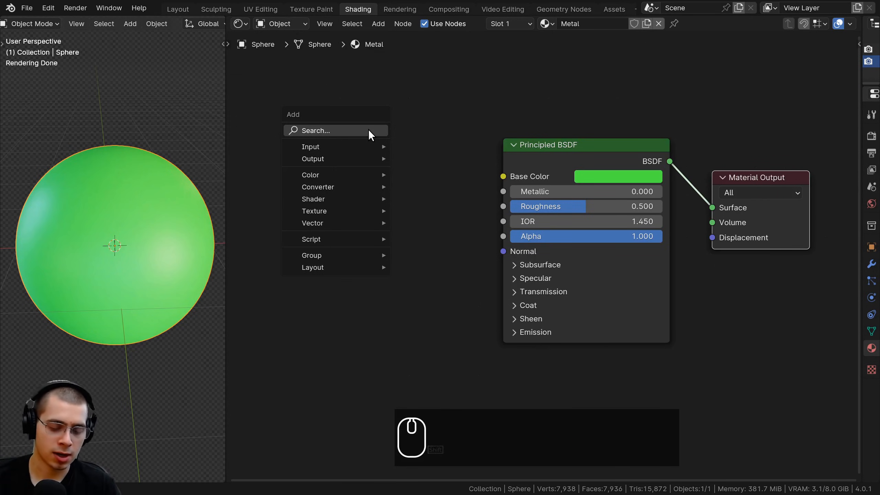
{"action": "type", "text": "noi"}
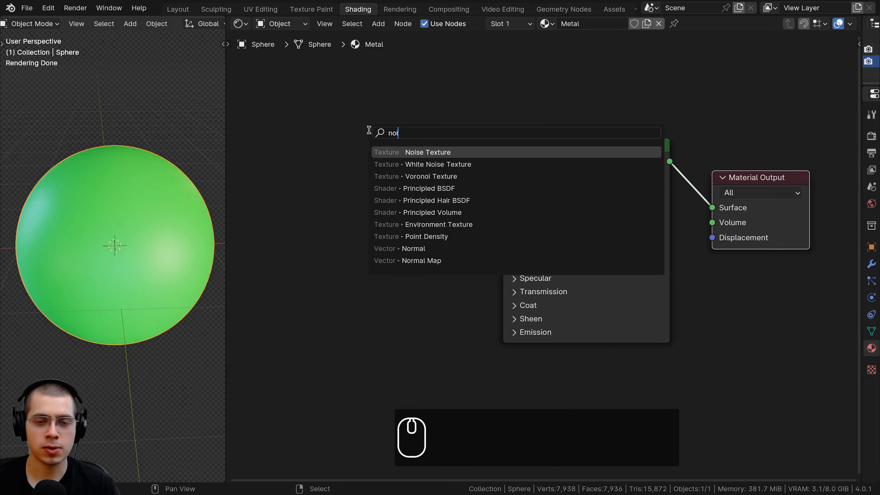
{"action": "left_click", "coordinate": [427, 151]}
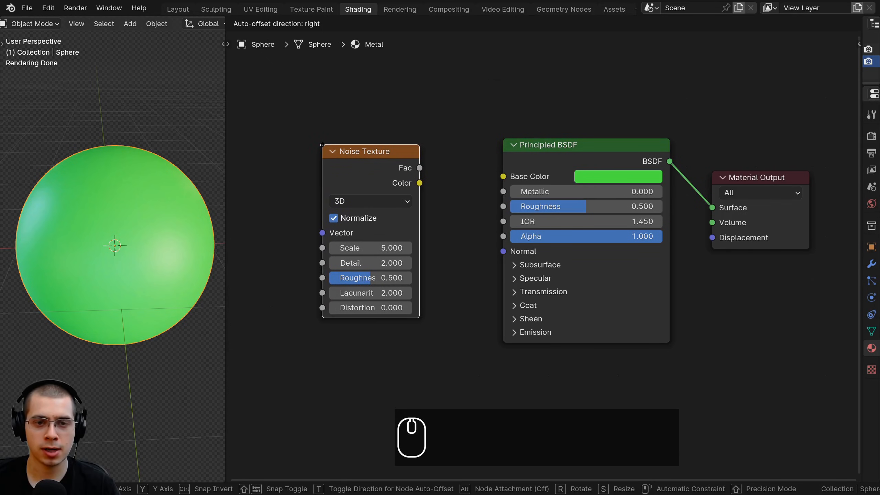
{"action": "left_click", "coordinate": [322, 145]}
Move the Noise Texture farther from the Principled BSDF and adjust the Principled BSDF's position beside the Material Output
{"action": "scroll", "coordinate": [366, 279], "scroll_direction": "down", "scroll_amount": 1}
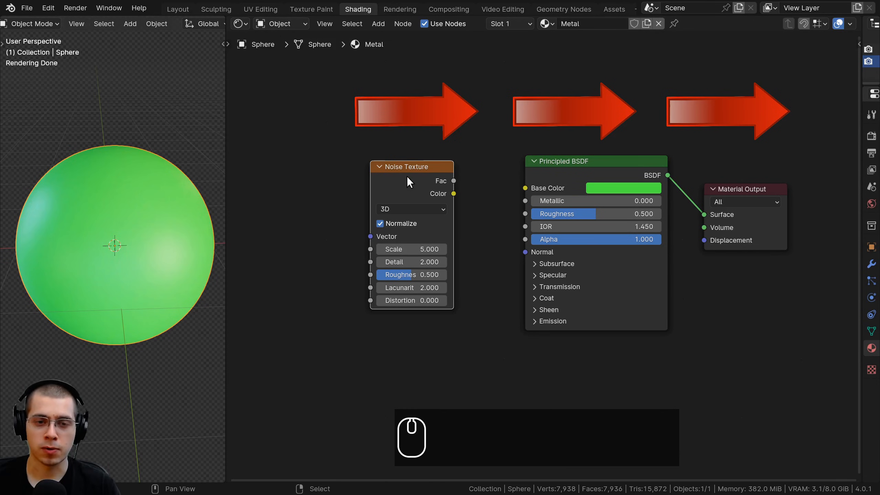
{"action": "left_click_drag", "start_coordinate": [415, 190], "coordinate": [340, 175]}
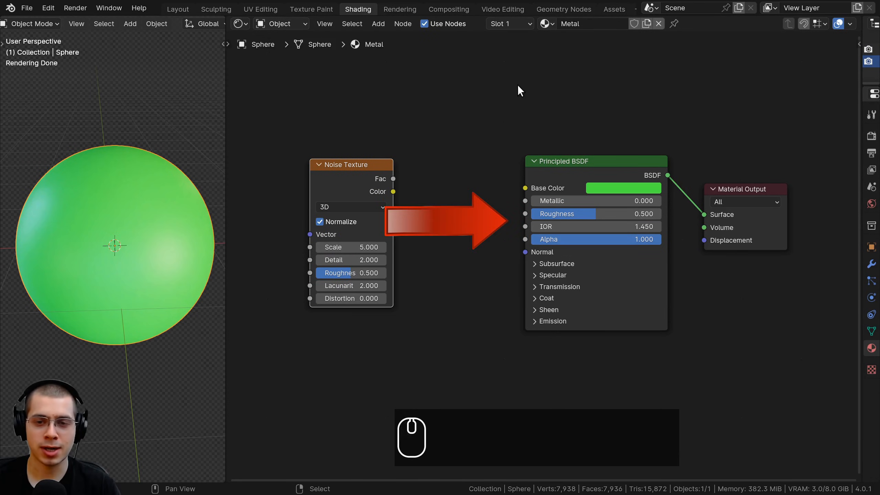
{"action": "mouse_move", "coordinate": [549, 167]}
{"action": "left_mouse_down"}
{"action": "mouse_move", "coordinate": [601, 210]}
{"action": "mouse_move", "coordinate": [559, 181]}
{"action": "left_mouse_up"}
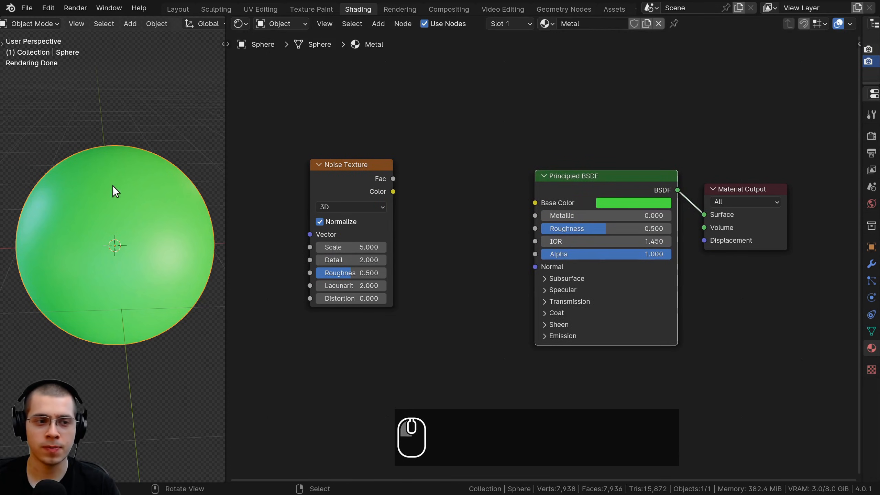
{"action": "middle_click_drag", "start_coordinate": [112, 186], "coordinate": [91, 109]}
{"action": "mouse_move", "coordinate": [110, 188]}
{"action": "middle_mouse_down"}
{"action": "mouse_move", "coordinate": [176, 104]}
{"action": "mouse_move", "coordinate": [142, 184]}
{"action": "mouse_move", "coordinate": [112, 172]}
{"action": "mouse_move", "coordinate": [144, 190]}
{"action": "middle_mouse_up"}
{"action": "left_click_drag", "start_coordinate": [550, 171], "coordinate": [538, 154]}
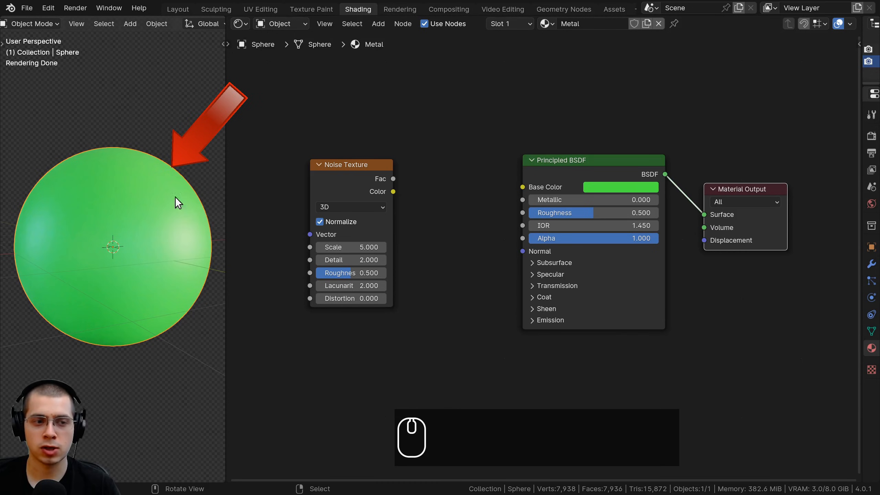
Move the Material Output node above and beyond the Principled BSDF, then select the Noise Texture node
{"action": "middle_click_drag", "start_coordinate": [363, 211], "coordinate": [387, 210]}
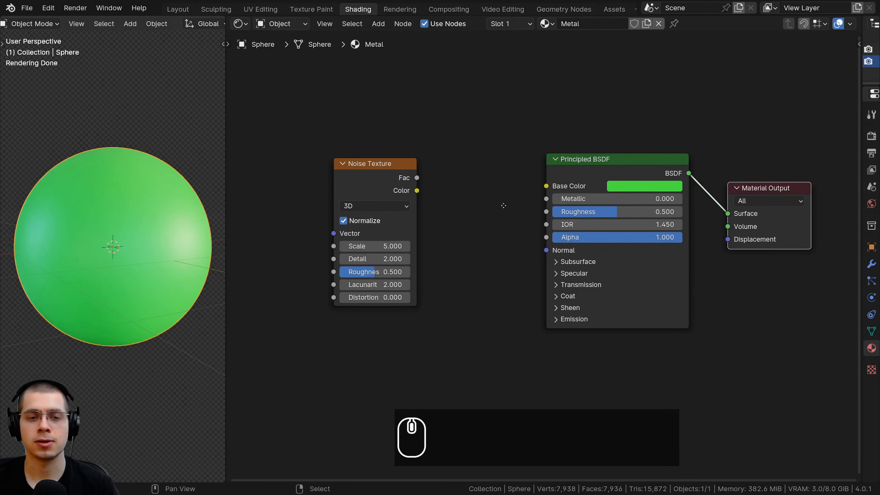
{"action": "middle_click_drag", "start_coordinate": [503, 205], "coordinate": [491, 199]}
{"action": "scroll", "coordinate": [491, 199], "scroll_direction": "up", "scroll_amount": 1}
{"action": "left_click_drag", "start_coordinate": [367, 160], "coordinate": [388, 167]}
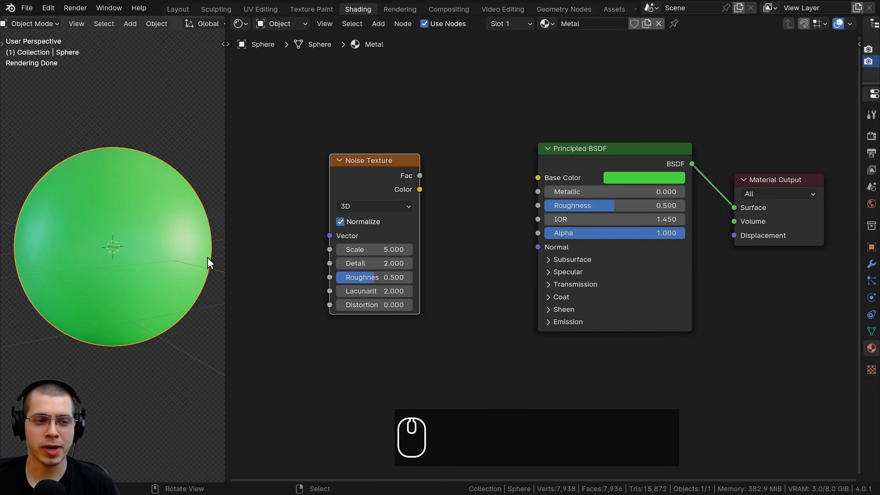
{"action": "middle_click_drag", "start_coordinate": [207, 257], "coordinate": [162, 202]}
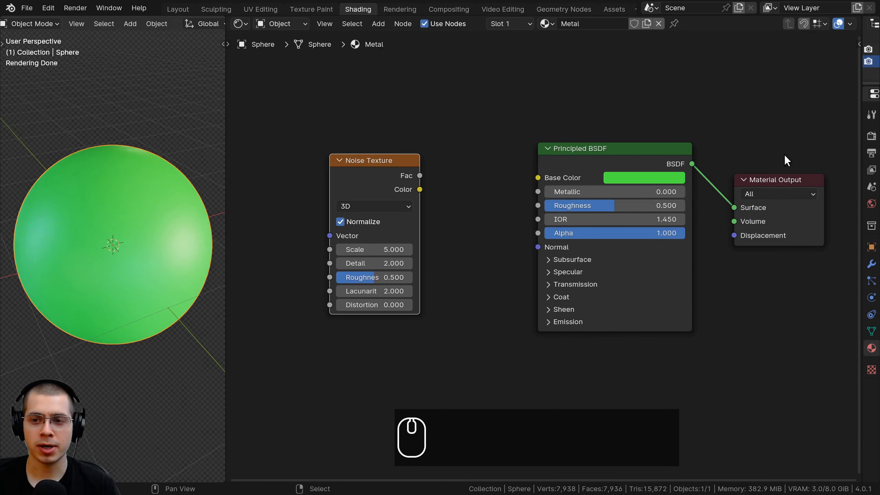
{"action": "left_click_drag", "start_coordinate": [783, 180], "coordinate": [763, 72]}
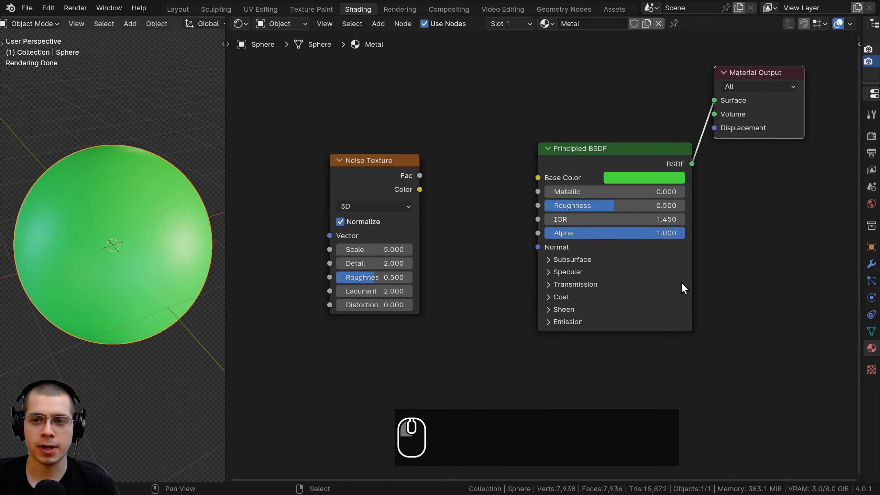
{"action": "left_click", "coordinate": [347, 164]}
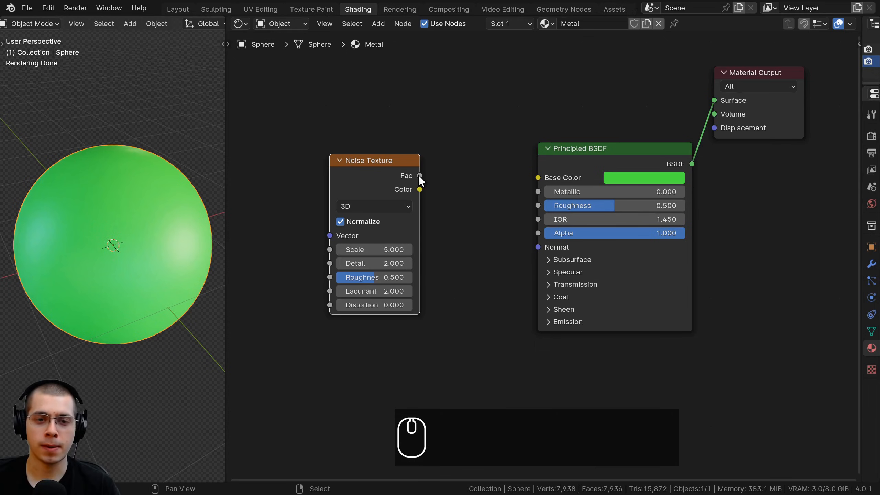
Link the Noise Texture's Fac output to the Material Output's Surface input and inspect the pattern on the sphere
{"action": "left_click_drag", "start_coordinate": [419, 175], "coordinate": [447, 177]}
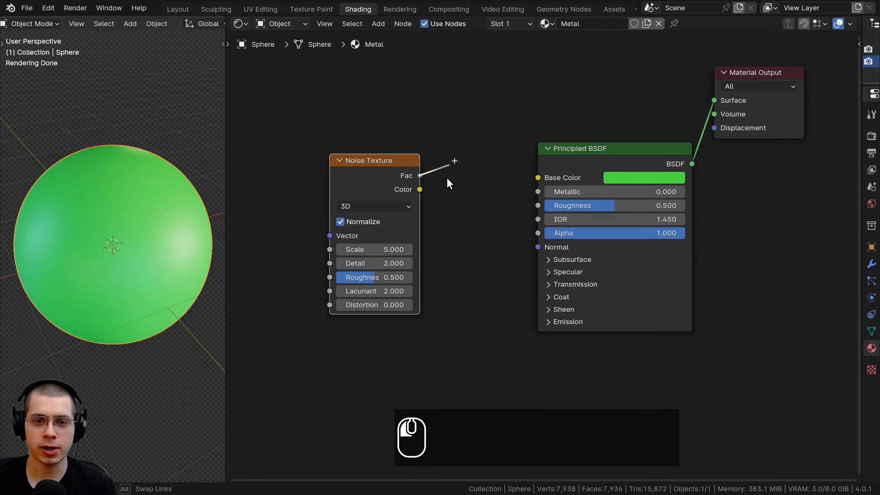
{"action": "left_click_drag", "start_coordinate": [495, 110], "coordinate": [712, 101]}
{"action": "middle_click_drag", "start_coordinate": [124, 295], "coordinate": [180, 77]}
{"action": "middle_click_drag", "start_coordinate": [134, 150], "coordinate": [93, 184]}
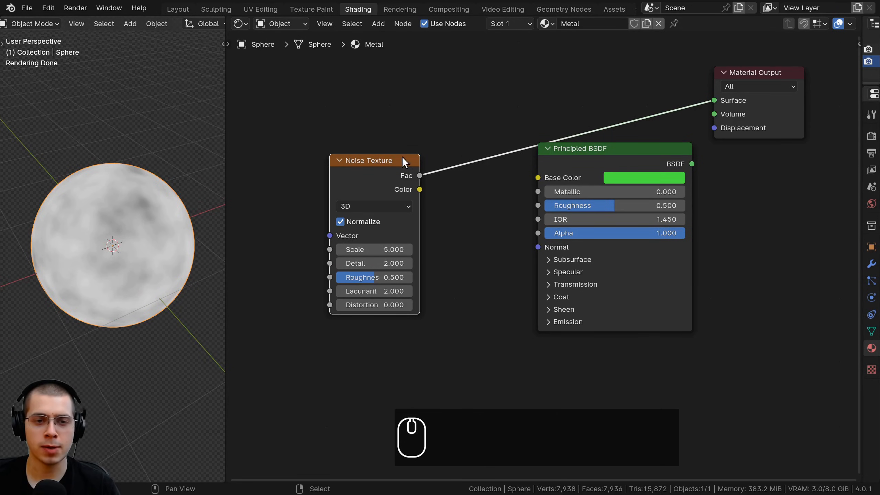
{"action": "middle_click_drag", "start_coordinate": [160, 248], "coordinate": [106, 280]}
{"action": "scroll", "coordinate": [106, 281], "scroll_direction": "up", "scroll_amount": 2}
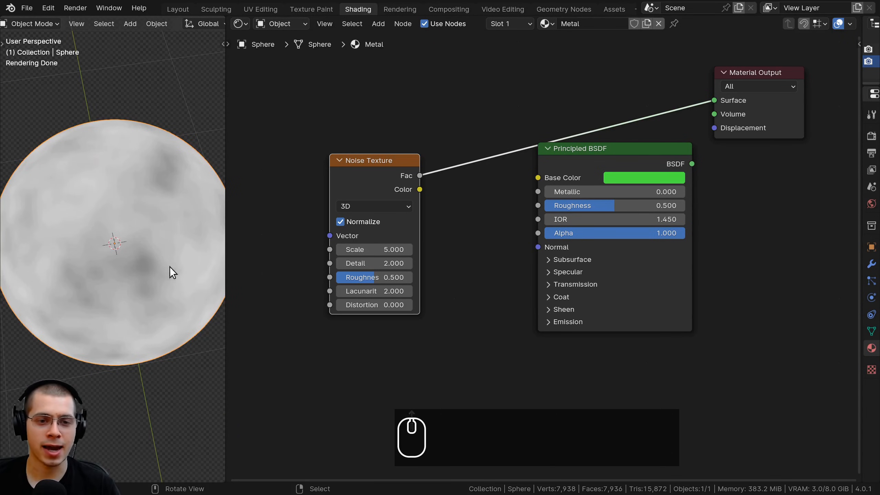
Raise the Noise Texture node slightly, link its Color output to the Material Output's Surface input and inspect the sphere
{"action": "left_click_drag", "start_coordinate": [348, 177], "coordinate": [334, 152]}
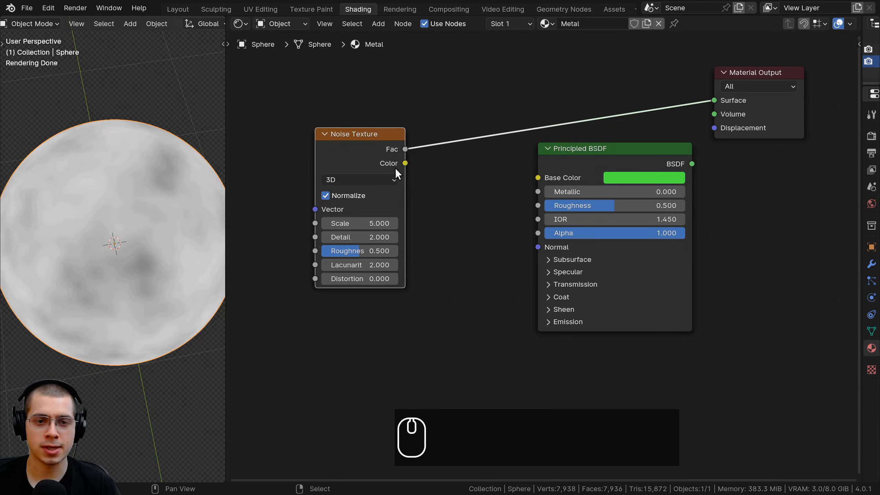
{"action": "left_click_drag", "start_coordinate": [404, 163], "coordinate": [715, 100]}
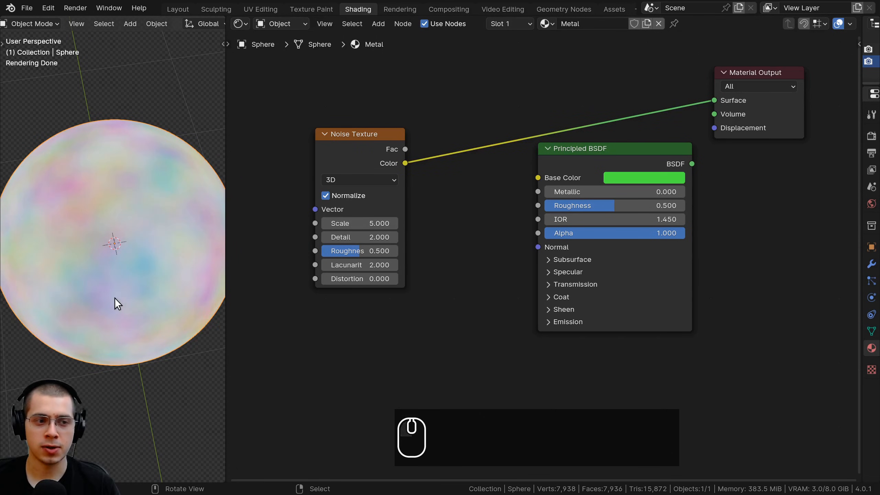
{"action": "scroll", "coordinate": [107, 186], "scroll_direction": "down", "scroll_amount": 3}
{"action": "mouse_move", "coordinate": [134, 182]}
{"action": "middle_mouse_down"}
{"action": "mouse_move", "coordinate": [173, 182]}
{"action": "mouse_move", "coordinate": [145, 180]}
{"action": "middle_mouse_up"}
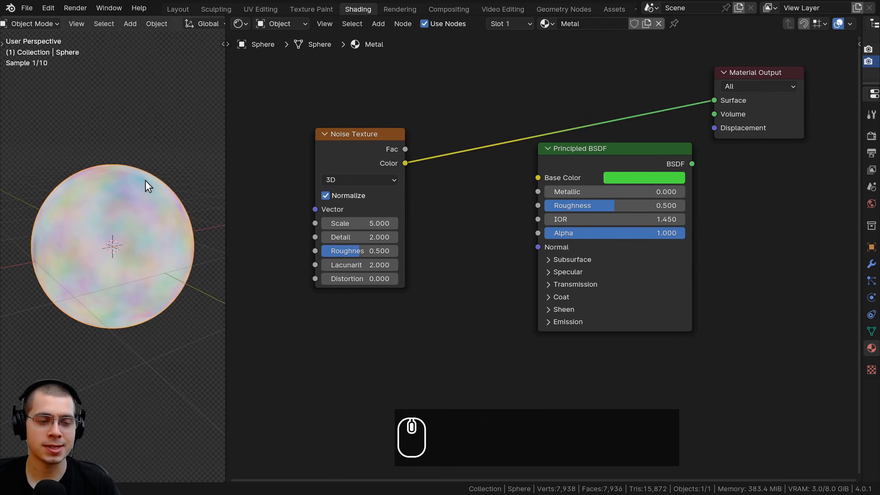
Inspect the color noise on the sphere, then link the Noise Texture's Fac output to the Material Output's Surface input
{"action": "scroll", "coordinate": [145, 180], "scroll_direction": "up", "scroll_amount": 4}
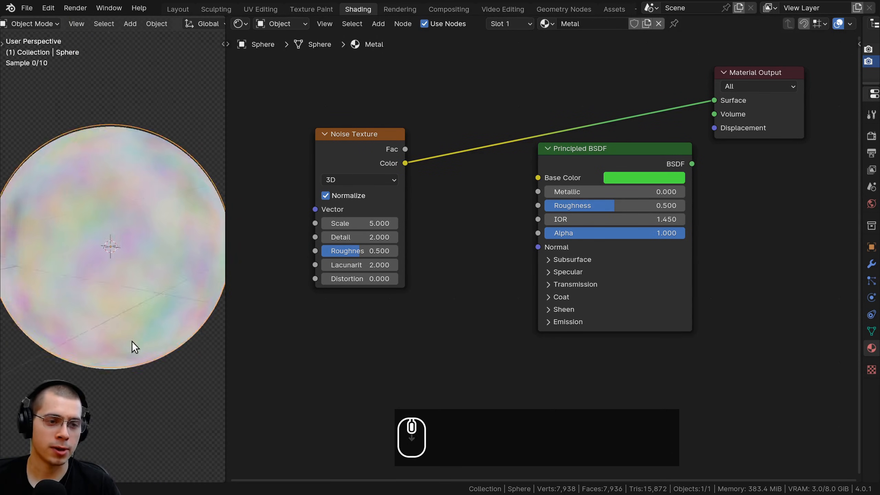
{"action": "middle_click_drag", "start_coordinate": [132, 341], "coordinate": [90, 320]}
{"action": "scroll", "coordinate": [91, 320], "scroll_direction": "down", "scroll_amount": 2}
{"action": "scroll", "coordinate": [99, 204], "scroll_direction": "up", "scroll_amount": 2}
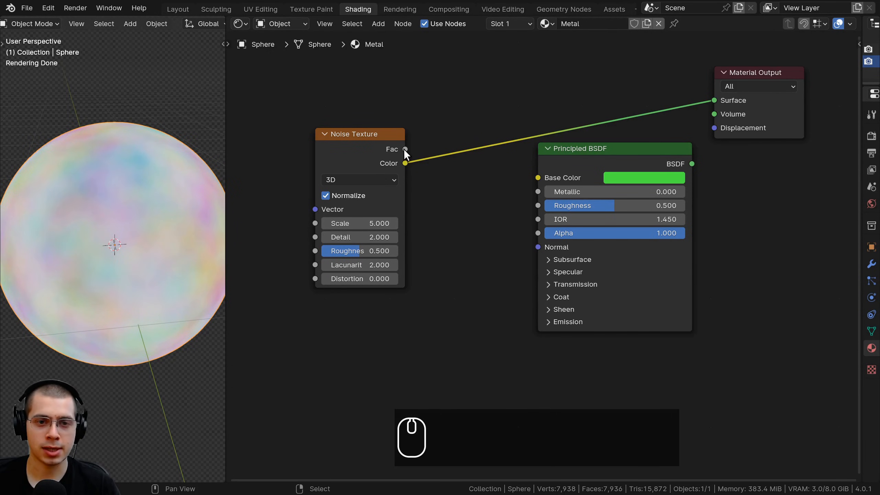
{"action": "left_click_drag", "start_coordinate": [404, 149], "coordinate": [714, 124]}
{"action": "left_click_drag", "start_coordinate": [384, 167], "coordinate": [360, 158]}
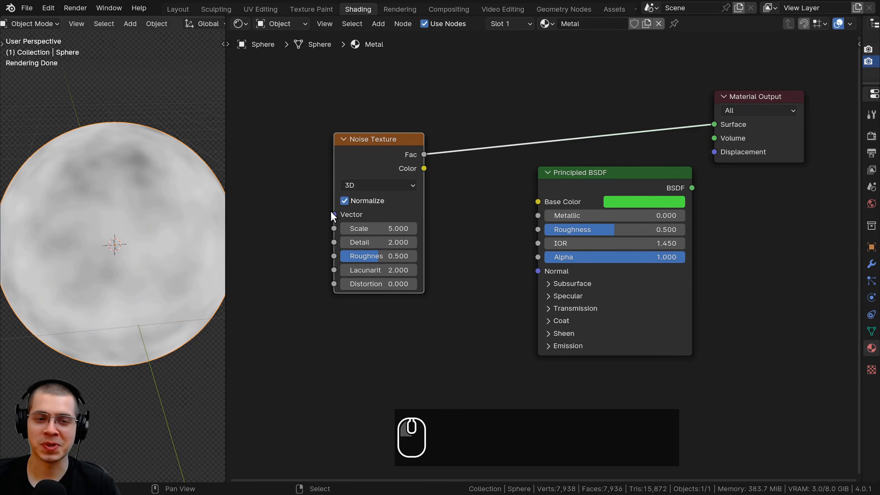
Set the Noise Texture's Detail to 15 and inspect the finer pattern on the sphere
{"action": "middle_click_drag", "start_coordinate": [331, 212], "coordinate": [359, 218]}
{"action": "left_click", "coordinate": [361, 154]}
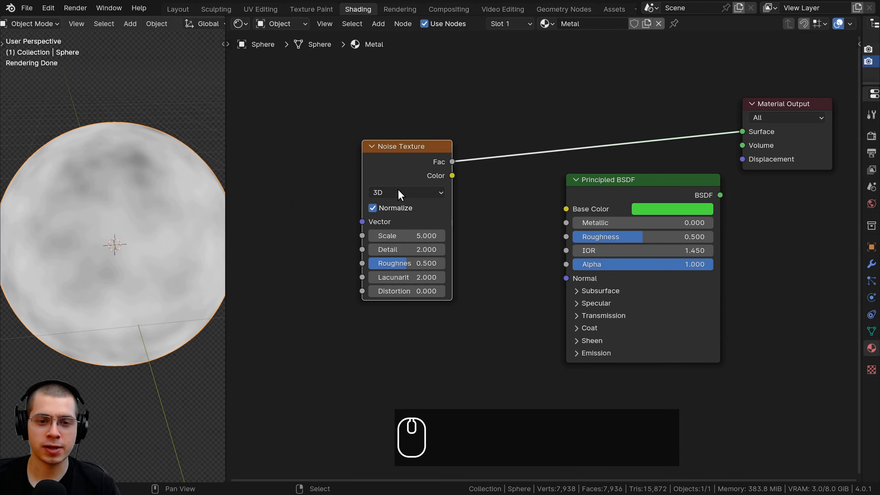
{"action": "middle_click_drag", "start_coordinate": [597, 229], "coordinate": [539, 163]}
{"action": "scroll", "coordinate": [554, 128], "scroll_direction": "up", "scroll_amount": 2}
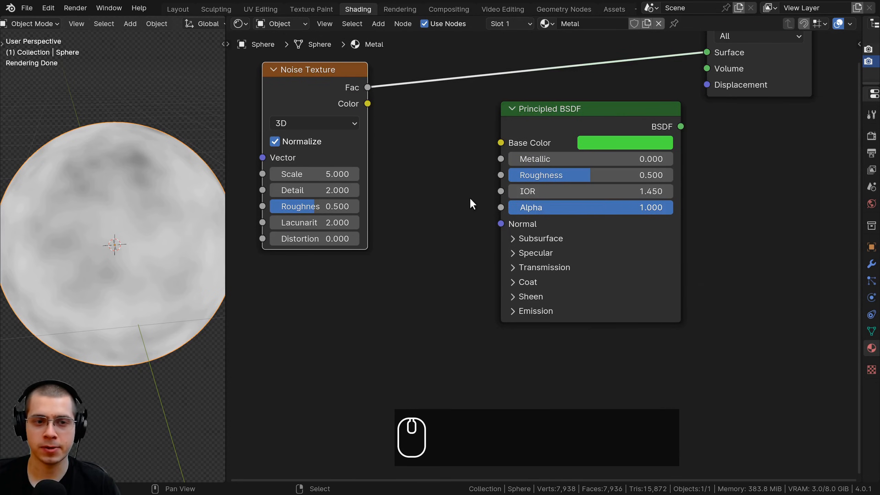
{"action": "middle_click_drag", "start_coordinate": [469, 198], "coordinate": [571, 258]}
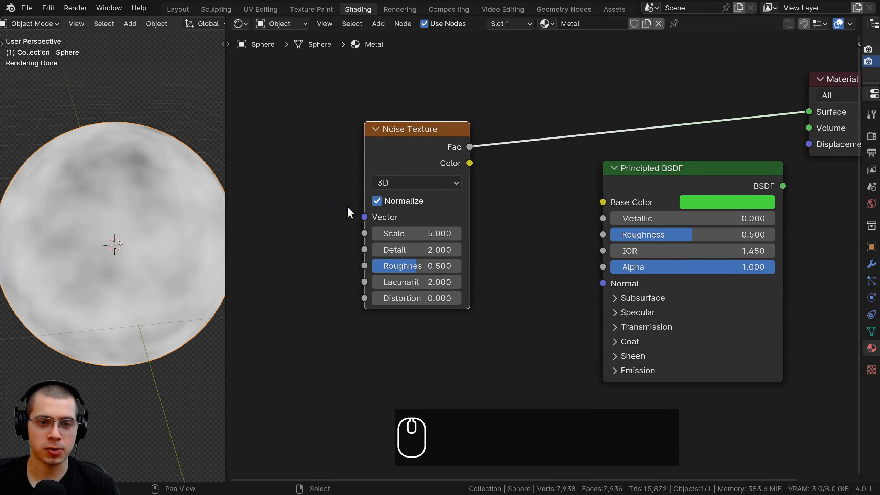
{"action": "left_click_drag", "start_coordinate": [409, 234], "coordinate": [394, 249]}
{"action": "right_click", "coordinate": [408, 234]}
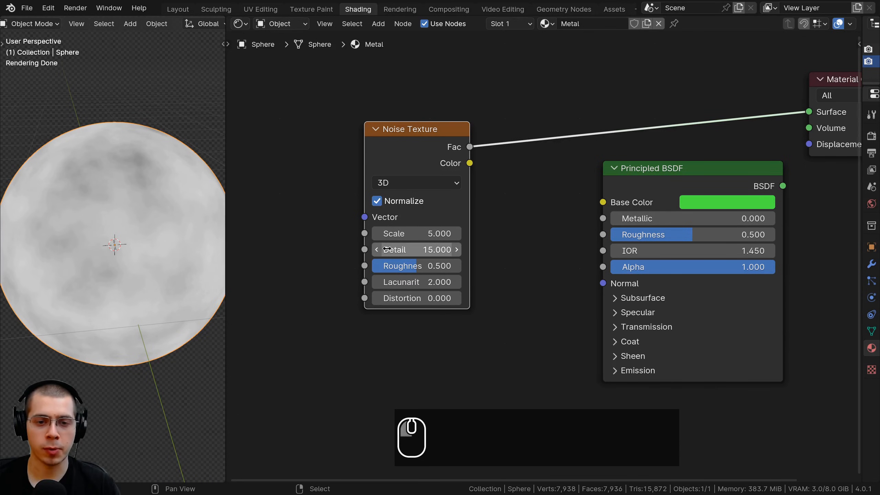
{"action": "middle_click_drag", "start_coordinate": [152, 240], "coordinate": [143, 233]}
{"action": "scroll", "coordinate": [140, 243], "scroll_direction": "up", "scroll_amount": 5}
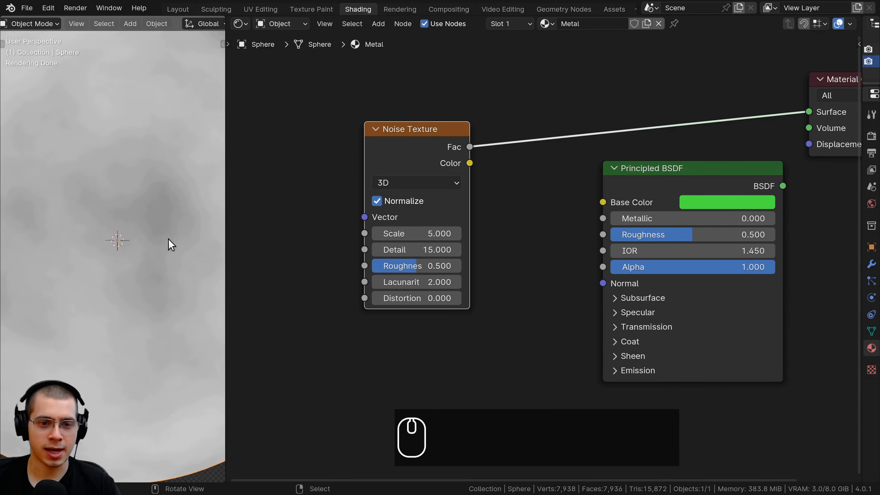
Raise the Noise Texture's Roughness to 1.000 and inspect the pattern on the sphere up close
{"action": "left_click_drag", "start_coordinate": [416, 266], "coordinate": [454, 266]}
{"action": "right_click", "coordinate": [416, 265]}
{"action": "scroll", "coordinate": [131, 215], "scroll_direction": "down", "scroll_amount": 4}
{"action": "scroll", "coordinate": [548, 259], "scroll_direction": "up", "scroll_amount": 1}
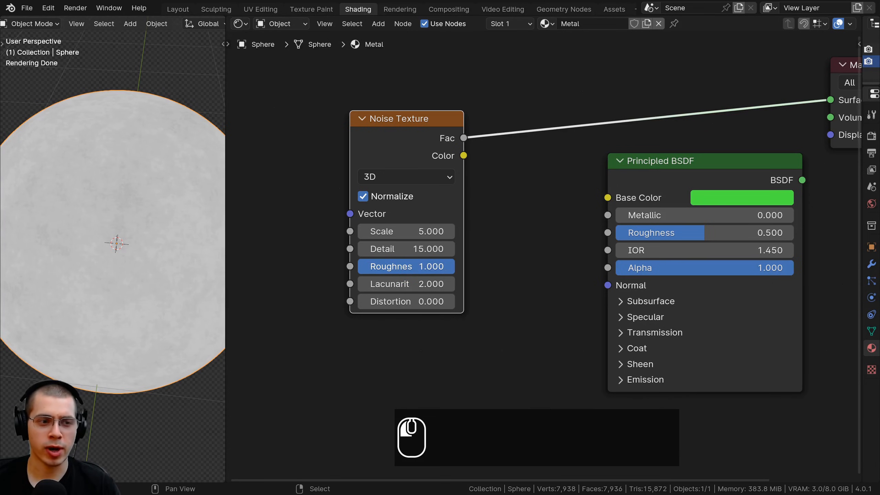
{"action": "scroll", "coordinate": [177, 234], "scroll_direction": "up", "scroll_amount": 5}
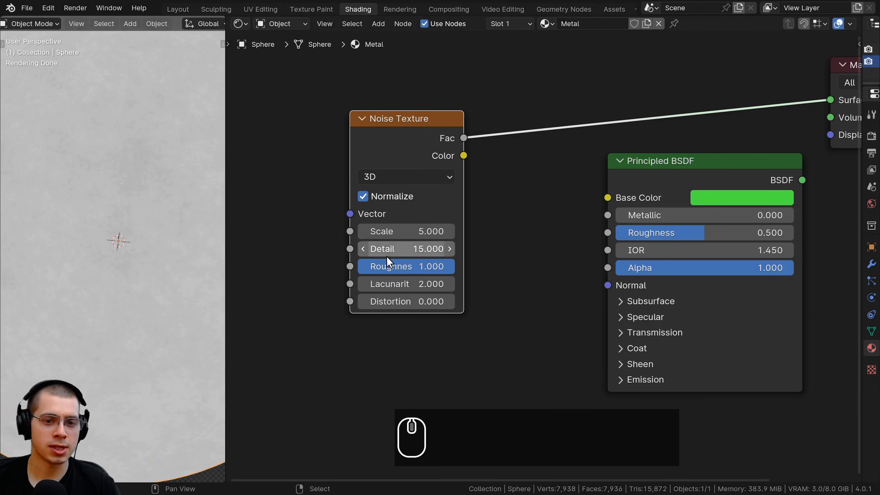
Compare the Noise Texture at Roughness 0, then set its Roughness to 0.700 and inspect the sphere
{"action": "left_click_drag", "start_coordinate": [390, 266], "coordinate": [264, 266]}
{"action": "scroll", "coordinate": [92, 208], "scroll_direction": "down", "scroll_amount": 5}
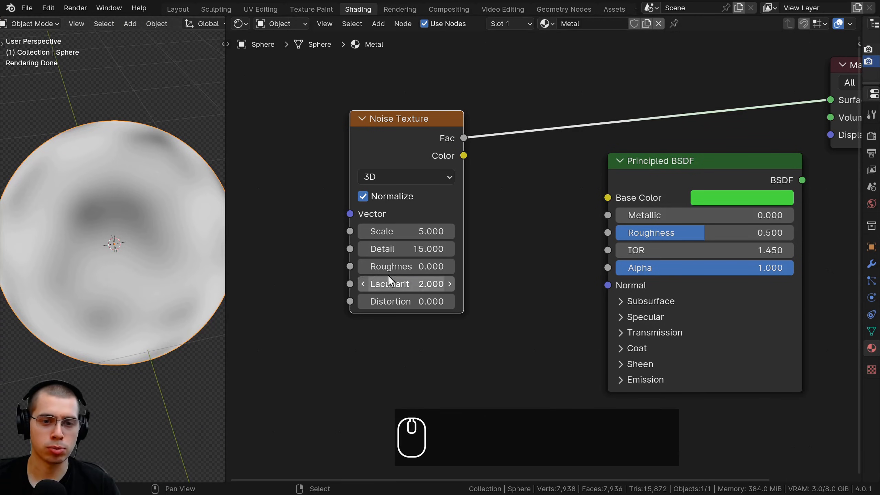
{"action": "left_click_drag", "start_coordinate": [391, 266], "coordinate": [474, 266]}
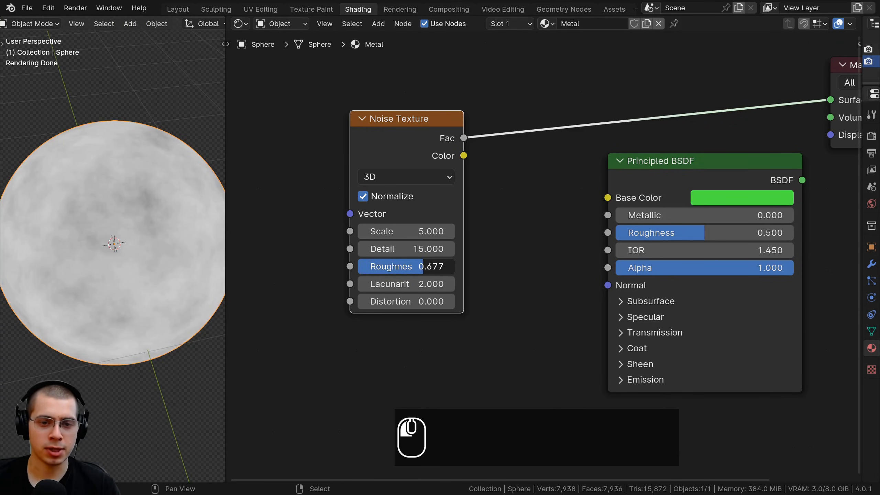
{"action": "scroll", "coordinate": [184, 246], "scroll_direction": "down", "scroll_amount": 1}
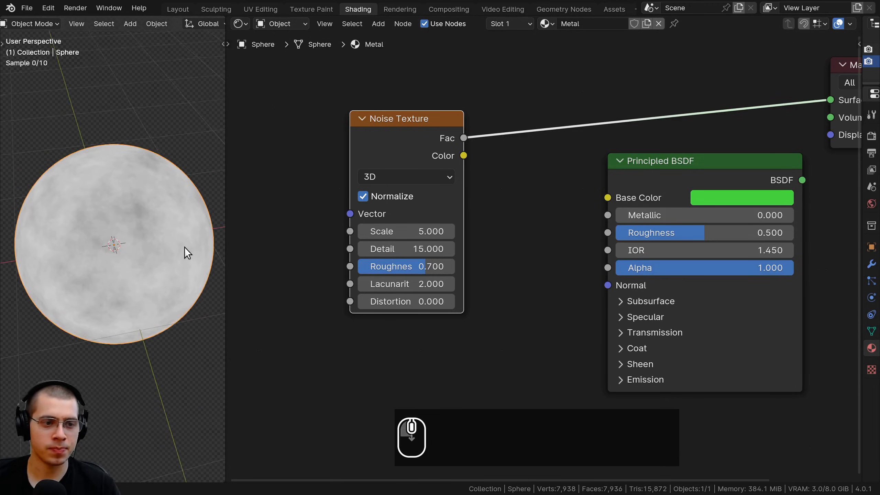
{"action": "middle_click_drag", "start_coordinate": [184, 247], "coordinate": [180, 277]}
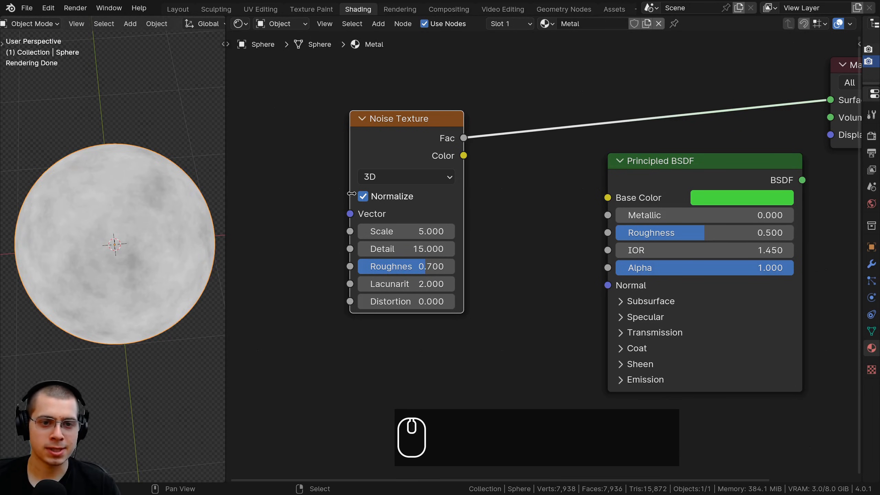
Widen the Noise Texture node slightly and set its Lacunarity to 14.200, checking the effect on the sphere
{"action": "left_click_drag", "start_coordinate": [350, 194], "coordinate": [329, 197]}
{"action": "left_click_drag", "start_coordinate": [371, 284], "coordinate": [690, 285]}
{"action": "middle_click_drag", "start_coordinate": [197, 338], "coordinate": [176, 271]}
{"action": "scroll", "coordinate": [174, 244], "scroll_direction": "up", "scroll_amount": 4}
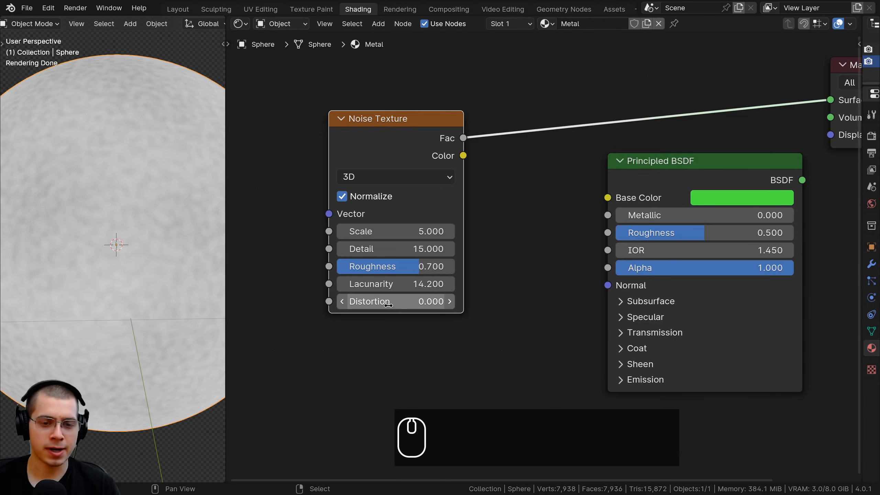
Set the Noise Texture's Distortion to 8.700 and inspect the warped pattern on the sphere
{"action": "left_click_drag", "start_coordinate": [371, 302], "coordinate": [370, 302]}
{"action": "left_click_drag", "start_coordinate": [395, 301], "coordinate": [451, 301]}
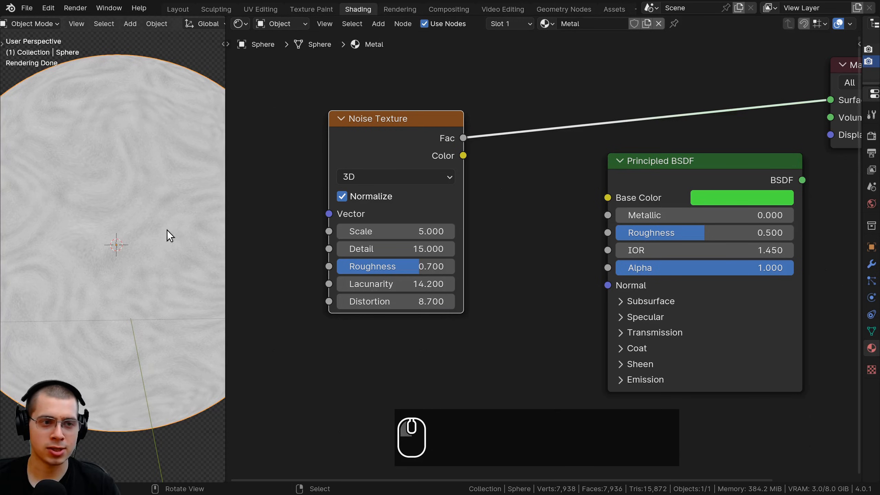
{"action": "scroll", "coordinate": [110, 267], "scroll_direction": "down", "scroll_amount": 3}
{"action": "scroll", "coordinate": [168, 210], "scroll_direction": "up", "scroll_amount": 6}
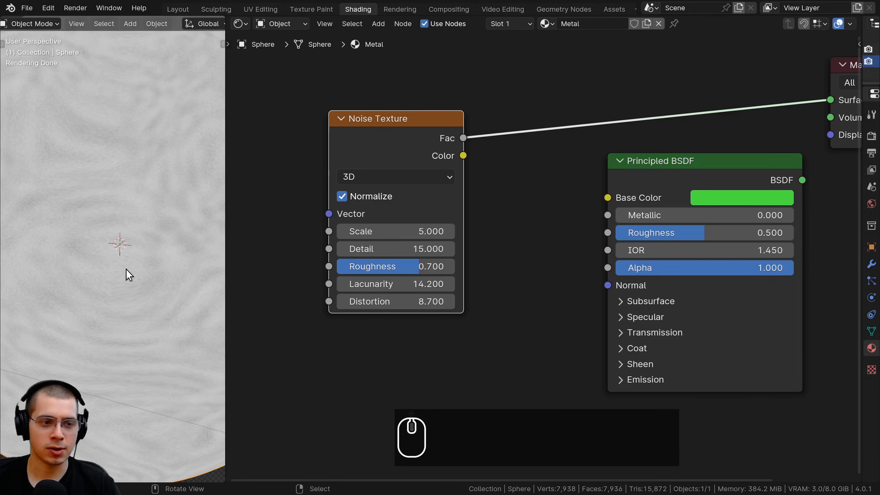
{"action": "scroll", "coordinate": [98, 197], "scroll_direction": "down", "scroll_amount": 4}
Set the Noise Texture's Lacunarity back to 2 and its Distortion back to 0
{"action": "key", "text": "BackSpace"}
{"action": "left_click", "coordinate": [420, 285]}
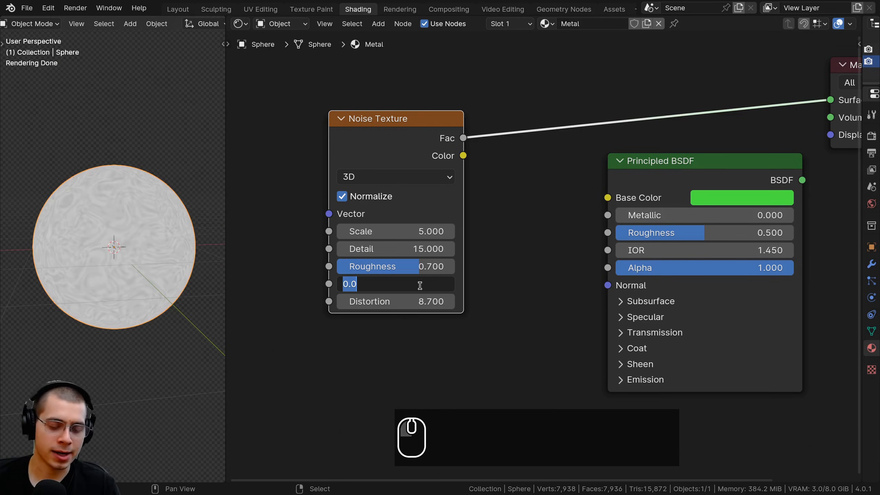
{"action": "type", "text": "2"}
{"action": "key", "text": "Return"}
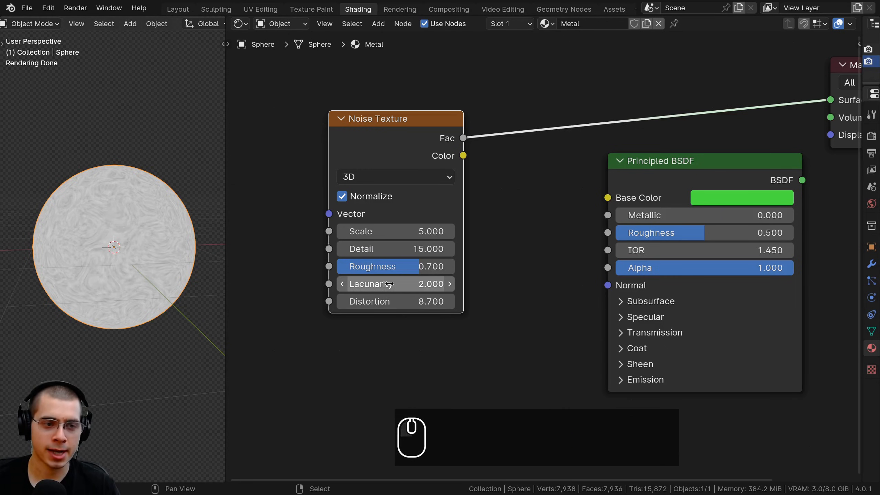
{"action": "left_click", "coordinate": [392, 302]}
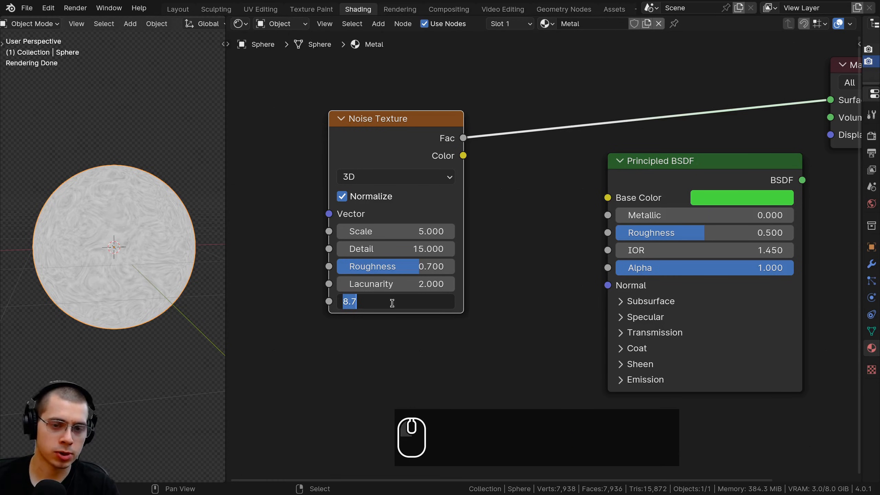
{"action": "type", "text": "0"}
{"action": "key", "text": "Return"}
{"action": "scroll", "coordinate": [128, 210], "scroll_direction": "up", "scroll_amount": 2}
{"action": "key", "text": "Home"}
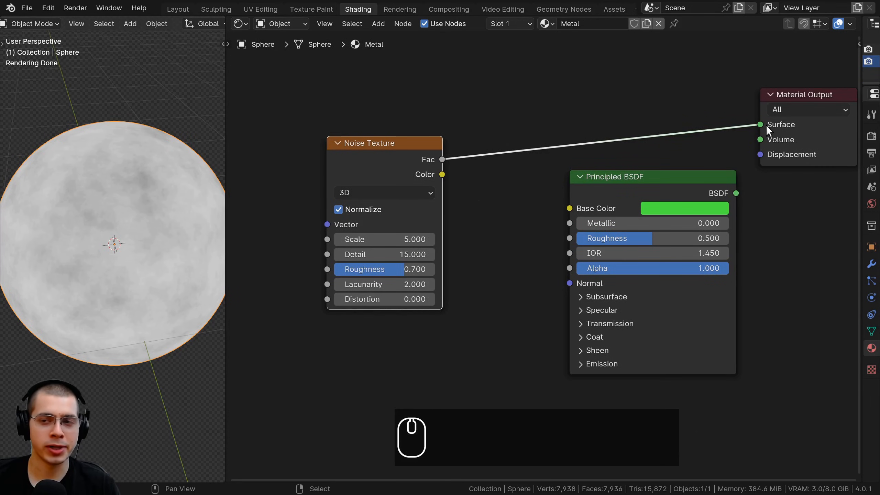
Link the Noise Texture's Fac output to the Principled BSDF's Base Color input and move the Principled BSDF slightly closer
{"action": "scroll", "coordinate": [114, 130], "scroll_direction": "down", "scroll_amount": 1}
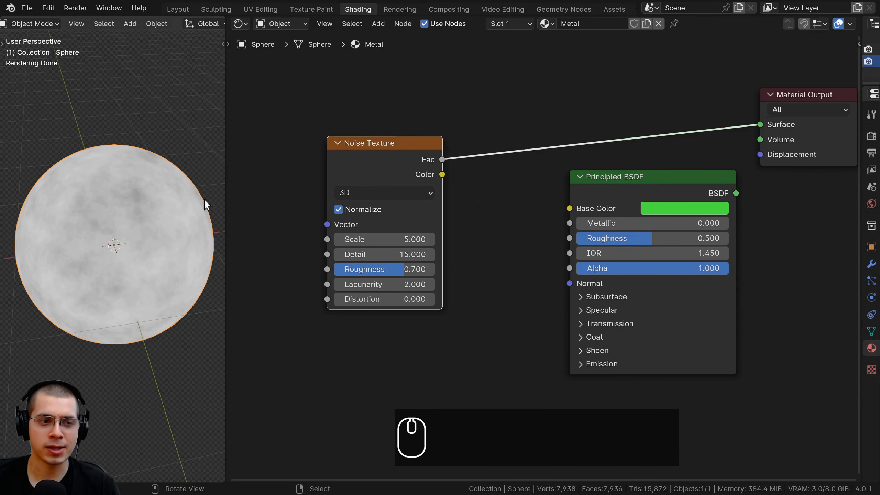
{"action": "left_click_drag", "start_coordinate": [365, 171], "coordinate": [355, 172]}
{"action": "middle_click_drag", "start_coordinate": [382, 183], "coordinate": [368, 182]}
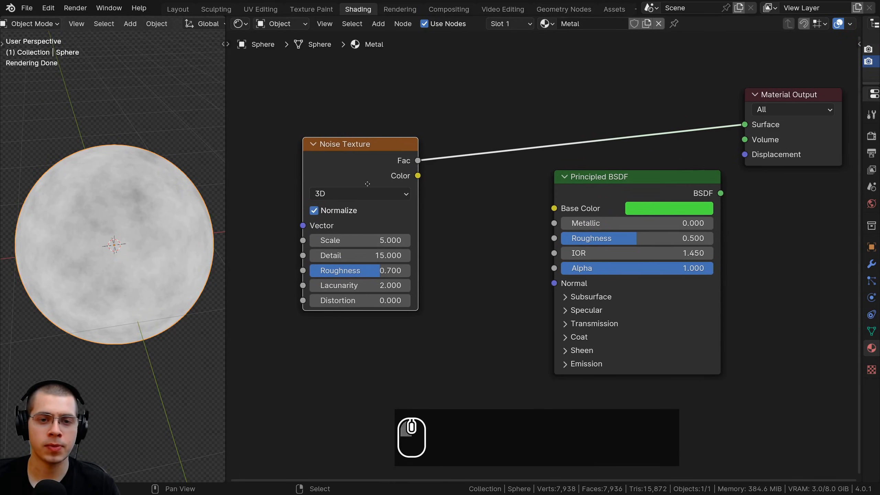
{"action": "scroll", "coordinate": [390, 154], "scroll_direction": "up", "scroll_amount": 1}
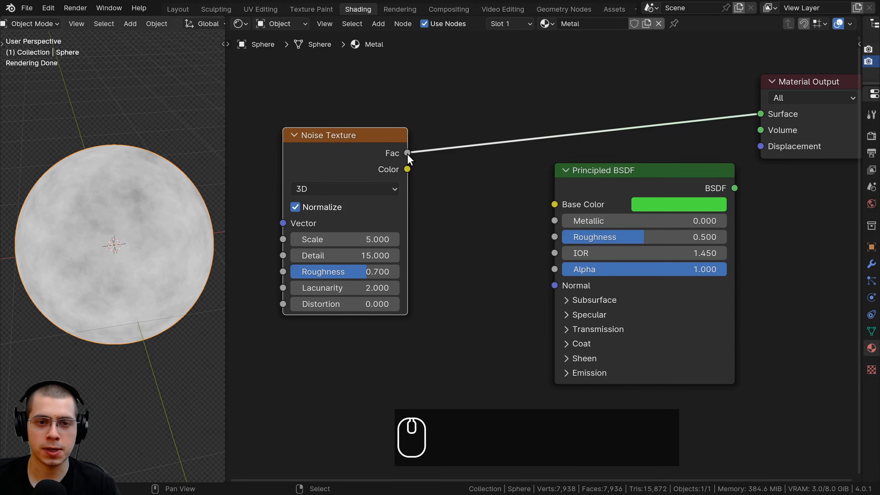
{"action": "left_click_drag", "start_coordinate": [406, 154], "coordinate": [554, 205]}
{"action": "left_click_drag", "start_coordinate": [627, 180], "coordinate": [598, 179]}
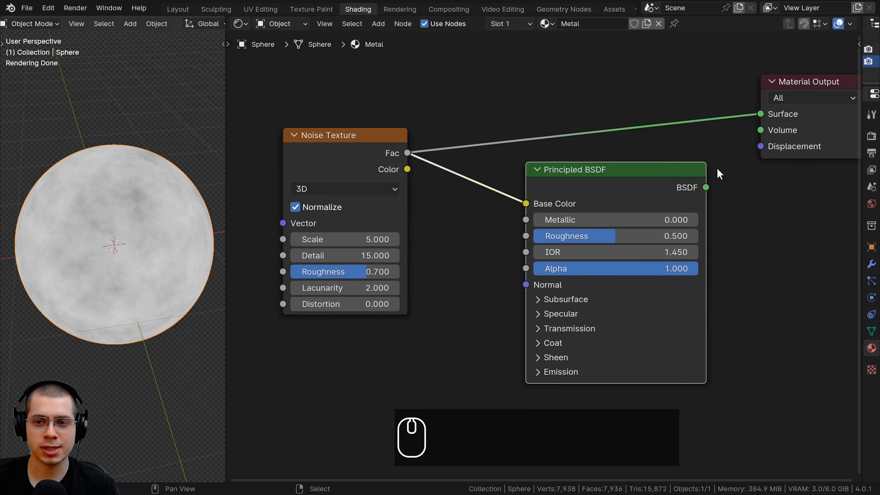
Link the Principled BSDF's BSDF output to the Material Output's Surface input and move the Material Output and Noise Texture closer to the shader
{"action": "left_click_drag", "start_coordinate": [705, 187], "coordinate": [757, 114]}
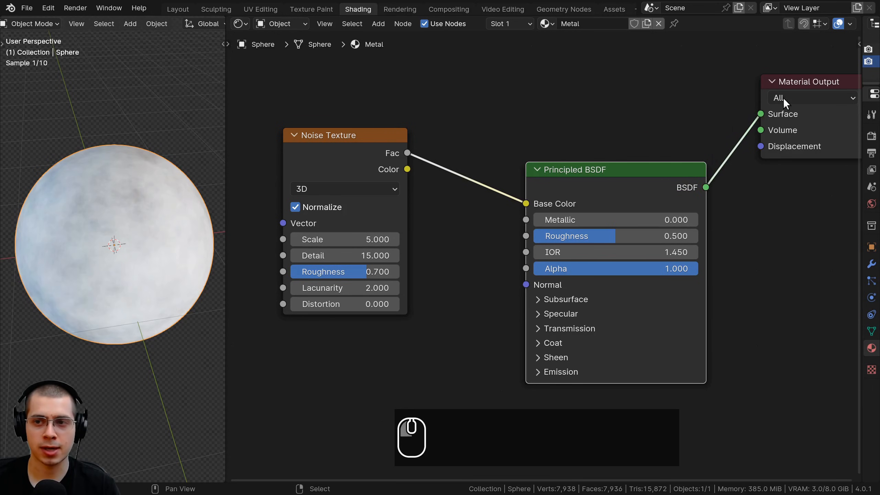
{"action": "left_click_drag", "start_coordinate": [792, 84], "coordinate": [762, 152]}
{"action": "left_click_drag", "start_coordinate": [308, 156], "coordinate": [354, 187]}
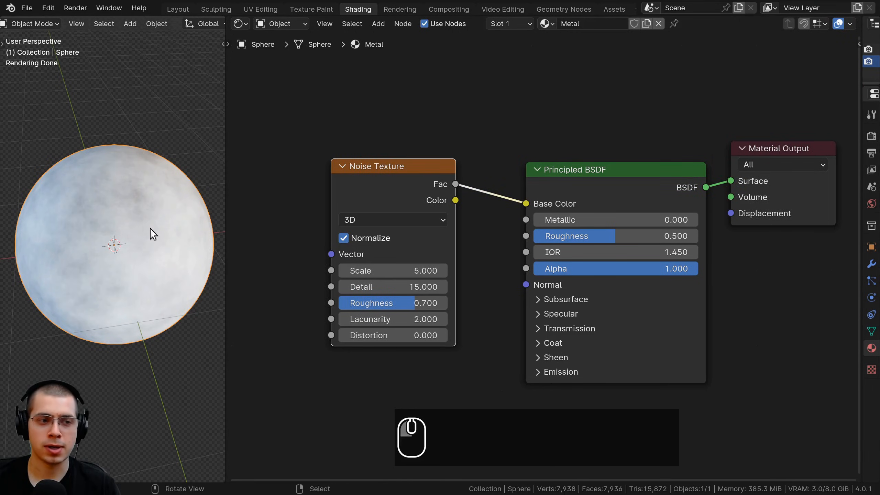
Examine the noise-driven Base Color on the sphere from several angles and distances, keeping the Fac link attached to Base Color
{"action": "middle_click_drag", "start_coordinate": [150, 229], "coordinate": [226, 190]}
{"action": "scroll", "coordinate": [212, 182], "scroll_direction": "down", "scroll_amount": 2}
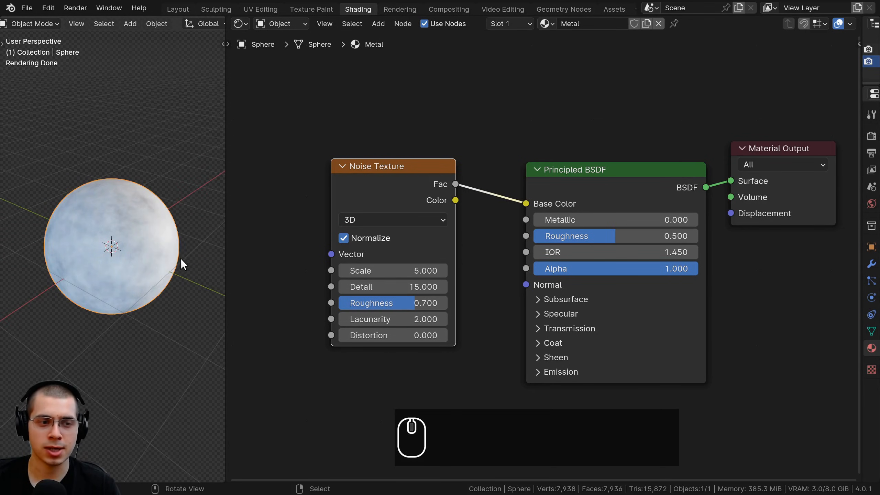
{"action": "scroll", "coordinate": [180, 259], "scroll_direction": "up", "scroll_amount": 2}
{"action": "middle_click_drag", "start_coordinate": [39, 222], "coordinate": [2, 216]}
{"action": "scroll", "coordinate": [89, 226], "scroll_direction": "up", "scroll_amount": 2}
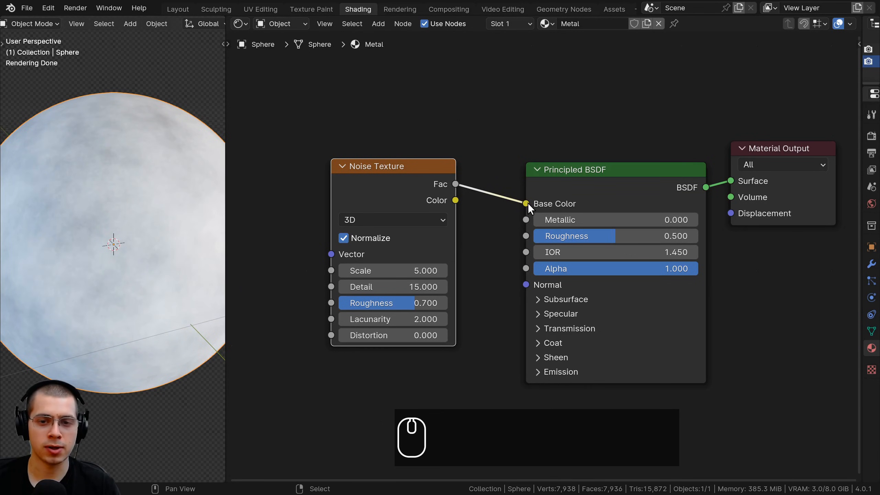
{"action": "mouse_move", "coordinate": [527, 203]}
{"action": "left_mouse_down"}
{"action": "mouse_move", "coordinate": [500, 214]}
{"action": "mouse_move", "coordinate": [502, 185]}
{"action": "mouse_move", "coordinate": [525, 203]}
{"action": "left_mouse_up"}
{"action": "scroll", "coordinate": [142, 271], "scroll_direction": "down", "scroll_amount": 2}
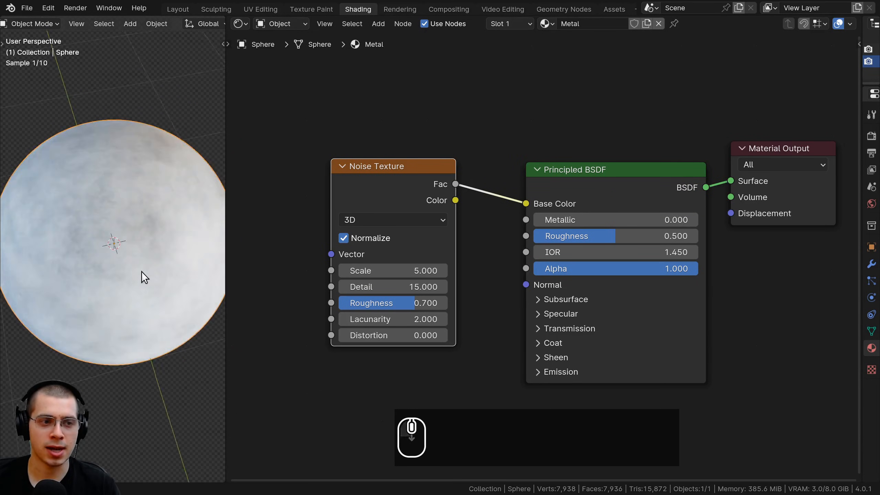
Move the Noise Texture node closer to the Principled BSDF, roughly level with its header
{"action": "left_click_drag", "start_coordinate": [440, 238], "coordinate": [470, 253]}
{"action": "left_click_drag", "start_coordinate": [396, 176], "coordinate": [403, 166]}
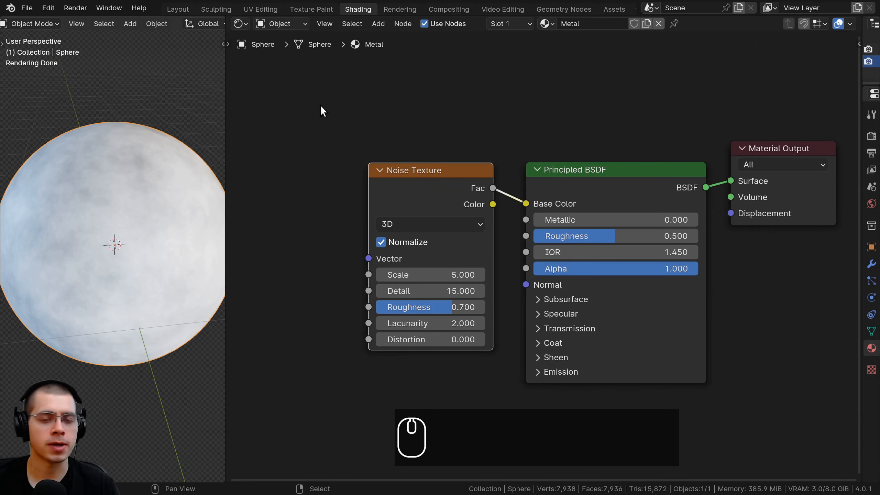
{"action": "middle_click_drag", "start_coordinate": [413, 309], "coordinate": [424, 312]}
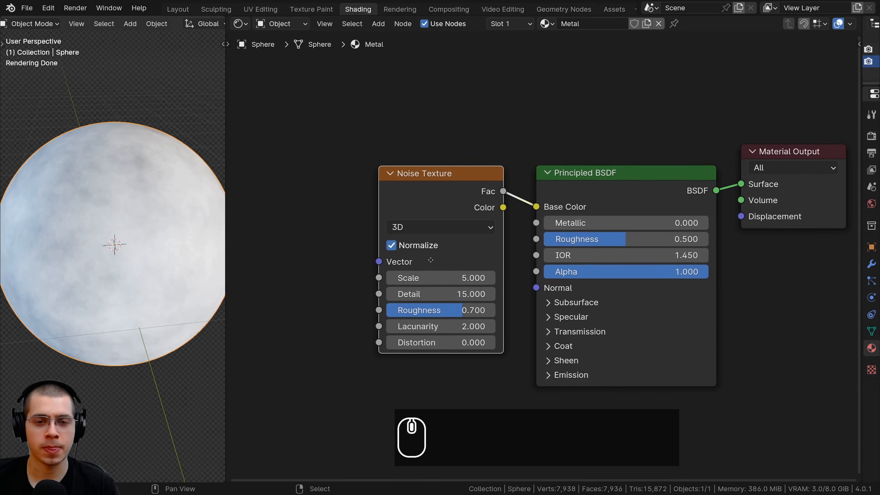
Add an Image Texture node and place it to the left of the Noise Texture, roughly level with its header
{"action": "key", "text": "shift+a"}
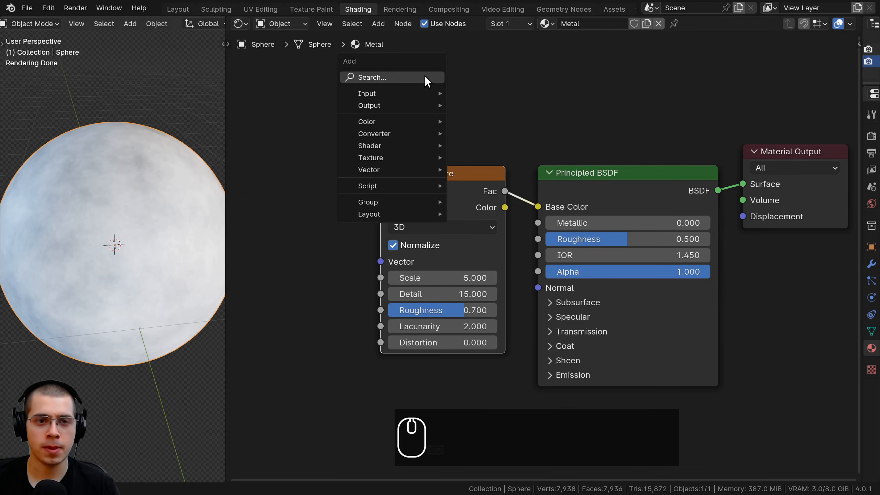
{"action": "type", "text": "ima"}
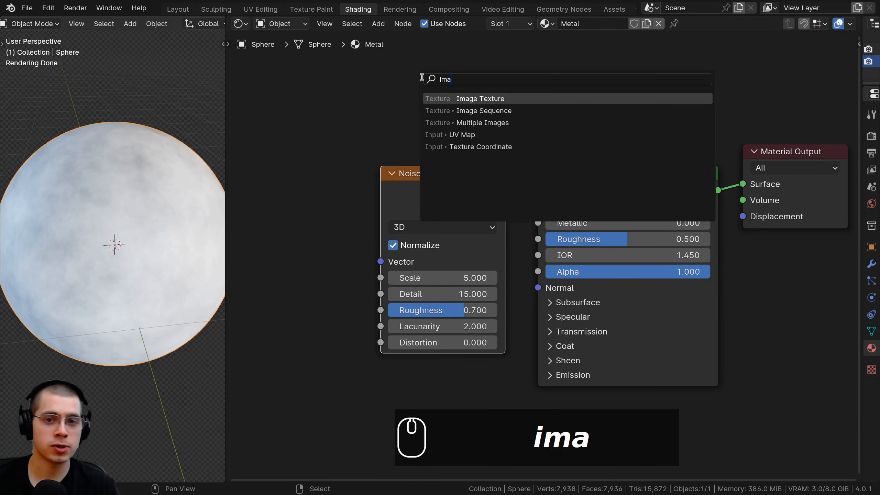
{"action": "left_click", "coordinate": [438, 99]}
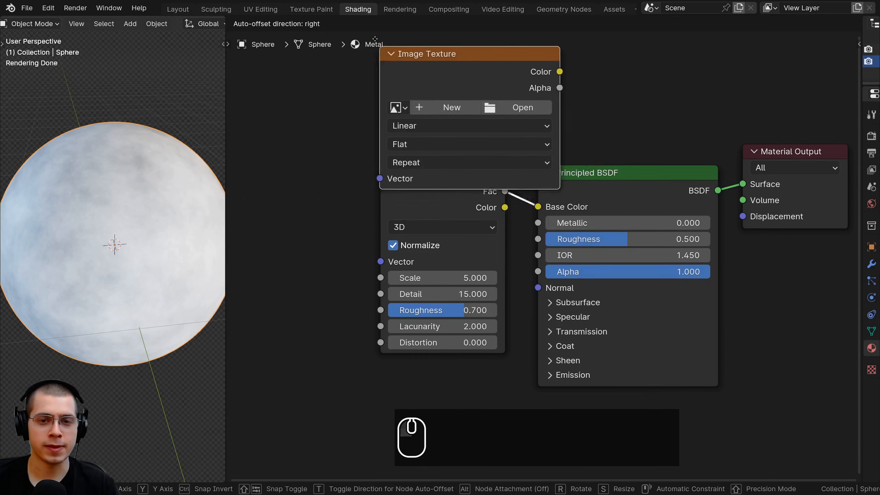
{"action": "left_click", "coordinate": [373, 201]}
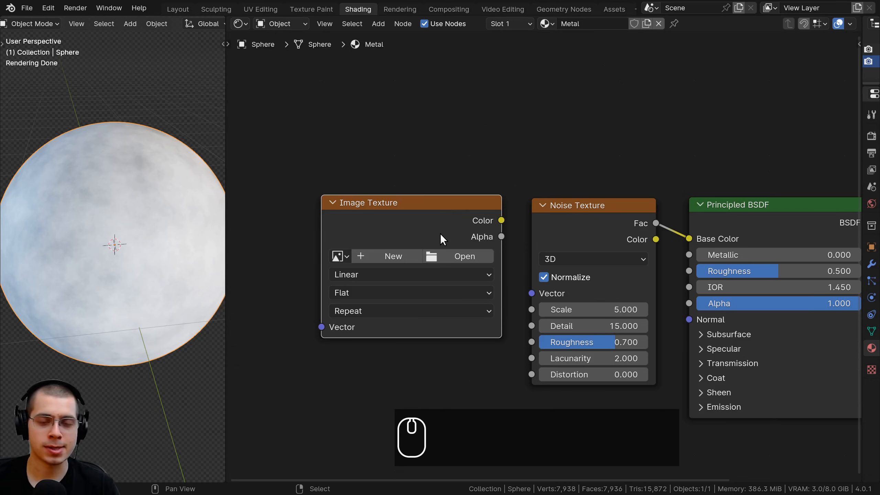
{"action": "left_click_drag", "start_coordinate": [440, 234], "coordinate": [408, 189]}
{"action": "middle_click_drag", "start_coordinate": [665, 237], "coordinate": [623, 234]}
{"action": "scroll", "coordinate": [623, 233], "scroll_direction": "up", "scroll_amount": 1}
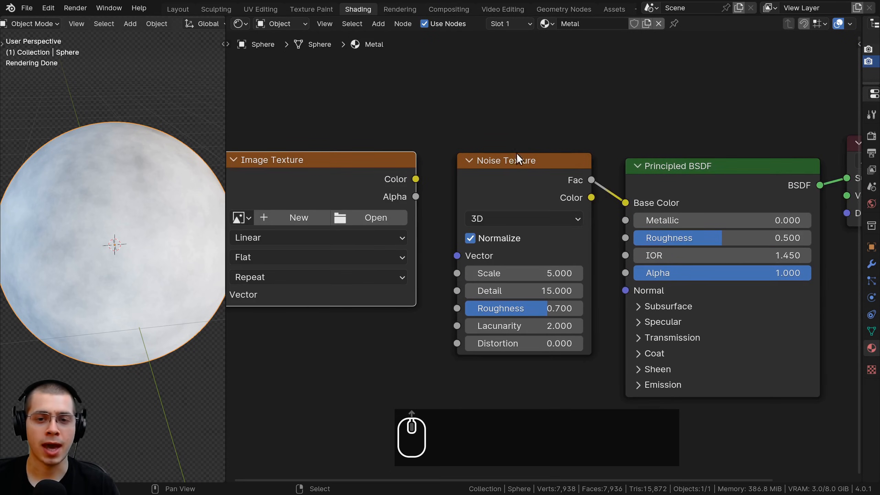
Shift the Noise Texture node slightly higher between the Image Texture and the Principled BSDF
{"action": "left_click", "coordinate": [516, 166]}
{"action": "left_click_drag", "start_coordinate": [514, 193], "coordinate": [491, 182]}
{"action": "middle_click_drag", "start_coordinate": [479, 197], "coordinate": [490, 200]}
{"action": "left_click_drag", "start_coordinate": [540, 174], "coordinate": [541, 172]}
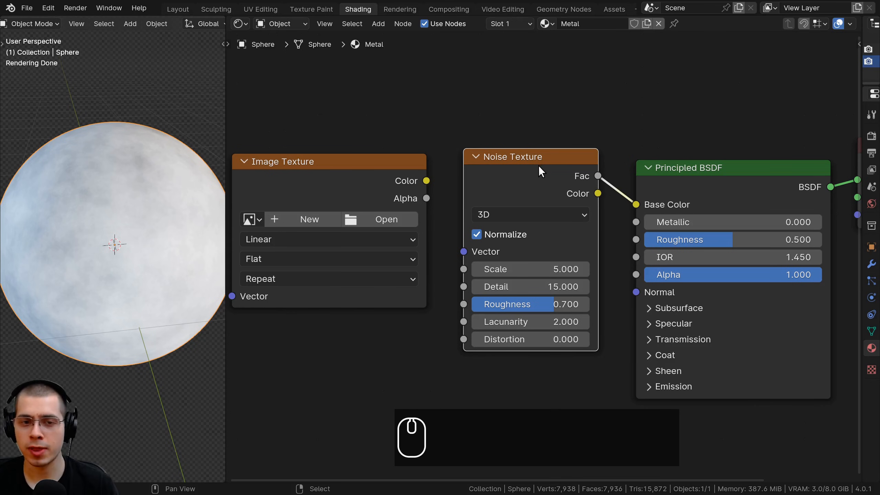
Select the Image Texture node and shift it slightly upward beside the Noise Texture
{"action": "middle_click_drag", "start_coordinate": [345, 123], "coordinate": [404, 123]}
{"action": "left_click", "coordinate": [369, 158]}
{"action": "middle_click_drag", "start_coordinate": [350, 156], "coordinate": [369, 157]}
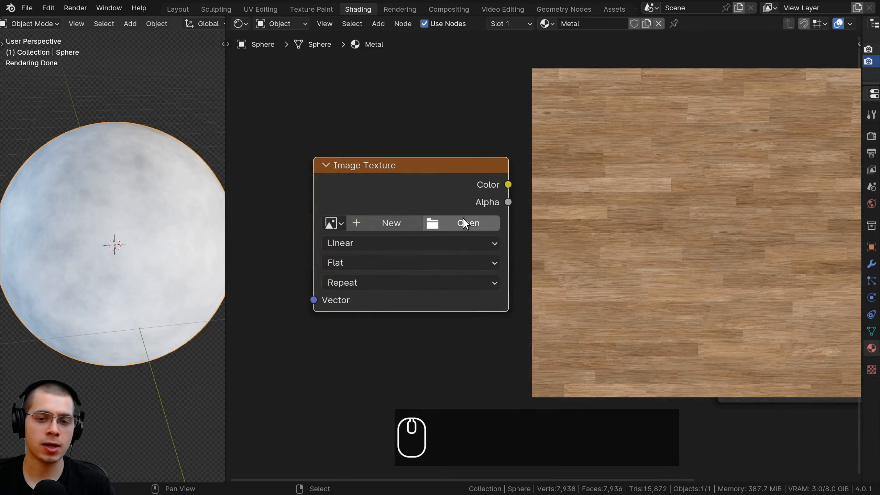
{"action": "left_click_drag", "start_coordinate": [474, 188], "coordinate": [451, 171]}
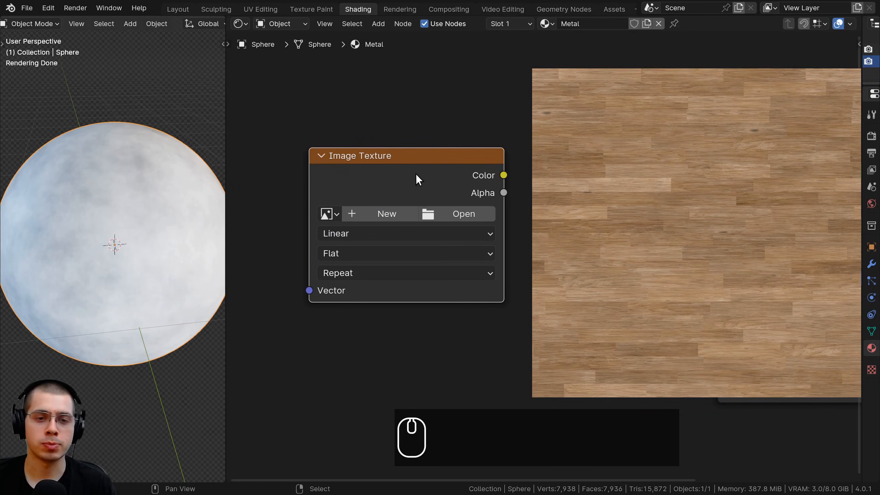
Nudge the Noise Texture node up level with the Image Texture and inspect the sphere's surface from another angle and up close
{"action": "middle_click_drag", "start_coordinate": [429, 182], "coordinate": [330, 190]}
{"action": "left_click", "coordinate": [500, 174]}
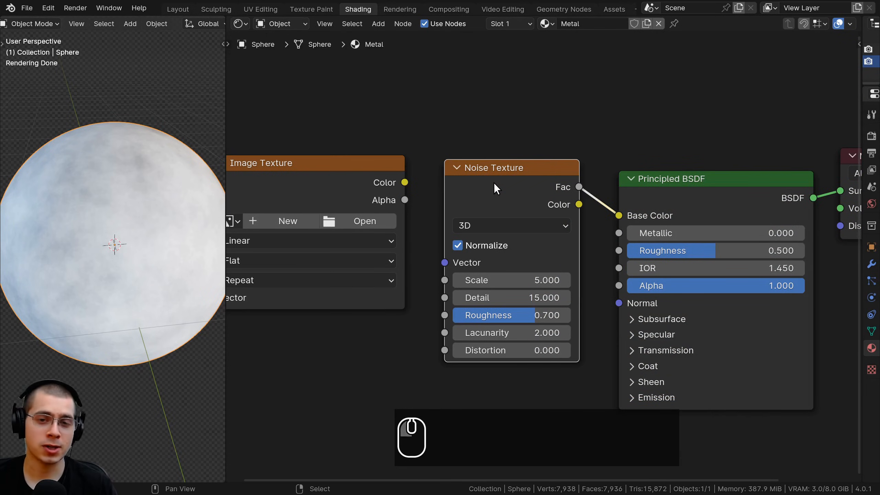
{"action": "left_click_drag", "start_coordinate": [495, 184], "coordinate": [494, 179]}
{"action": "middle_click_drag", "start_coordinate": [207, 175], "coordinate": [187, 116]}
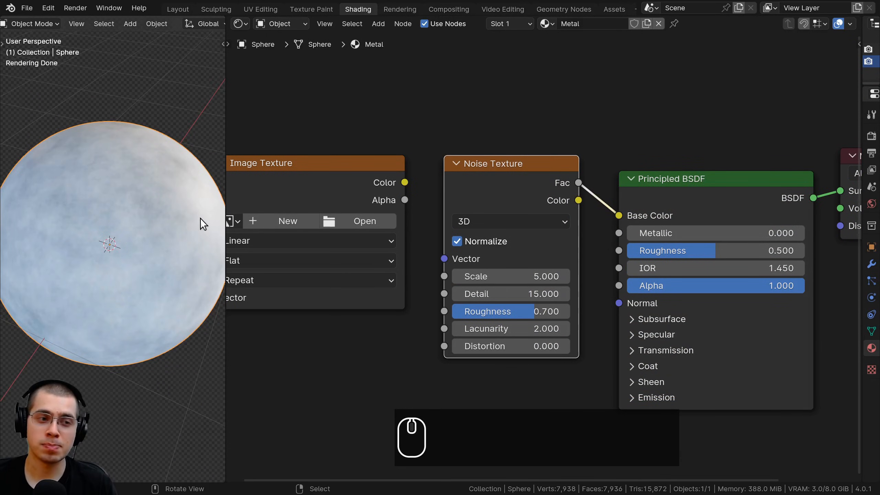
{"action": "scroll", "coordinate": [173, 208], "scroll_direction": "up", "scroll_amount": 2}
{"action": "left_click_drag", "start_coordinate": [476, 175], "coordinate": [474, 170]}
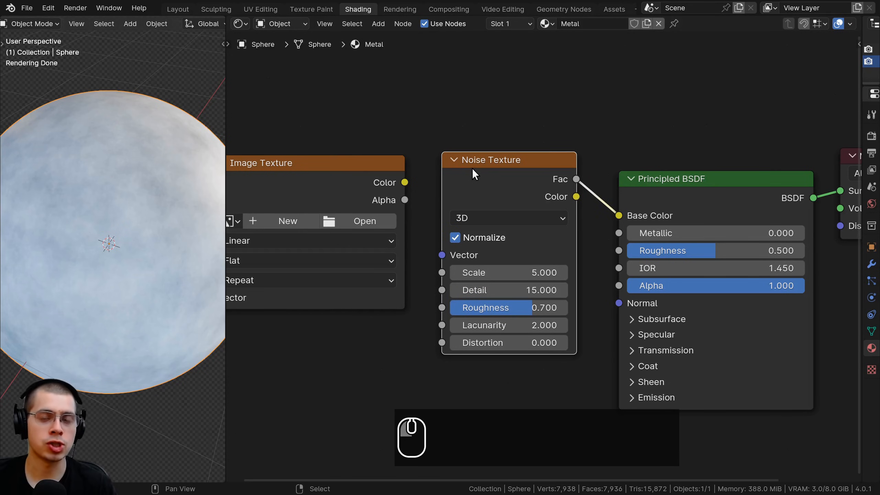
{"action": "scroll", "coordinate": [157, 152], "scroll_direction": "up", "scroll_amount": 2}
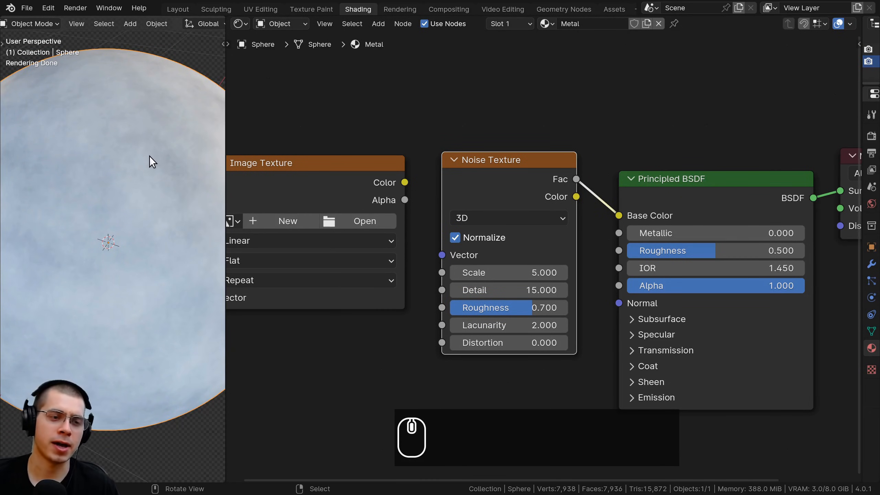
{"action": "scroll", "coordinate": [47, 162], "scroll_direction": "down", "scroll_amount": 2}
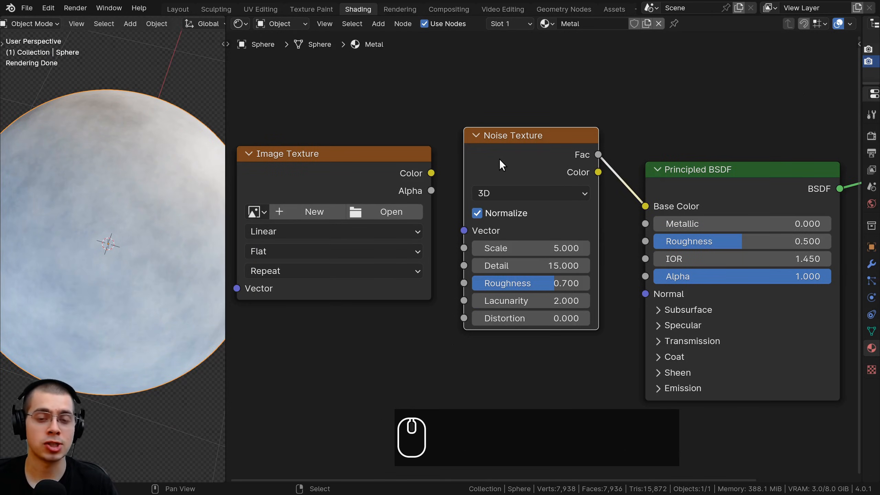
Raise the Noise Texture node slightly above the level of the Image Texture's header
{"action": "left_click_drag", "start_coordinate": [500, 162], "coordinate": [501, 168]}
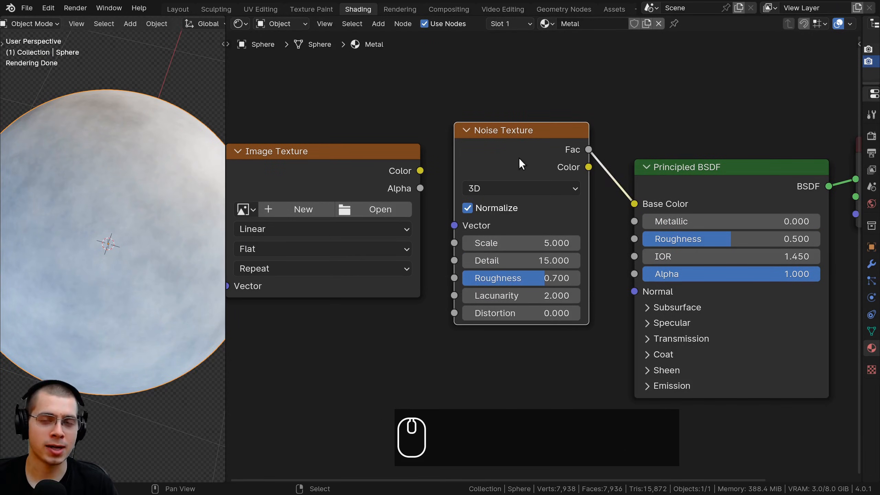
{"action": "left_click_drag", "start_coordinate": [519, 158], "coordinate": [488, 133]}
{"action": "scroll", "coordinate": [488, 141], "scroll_direction": "up", "scroll_amount": 1}
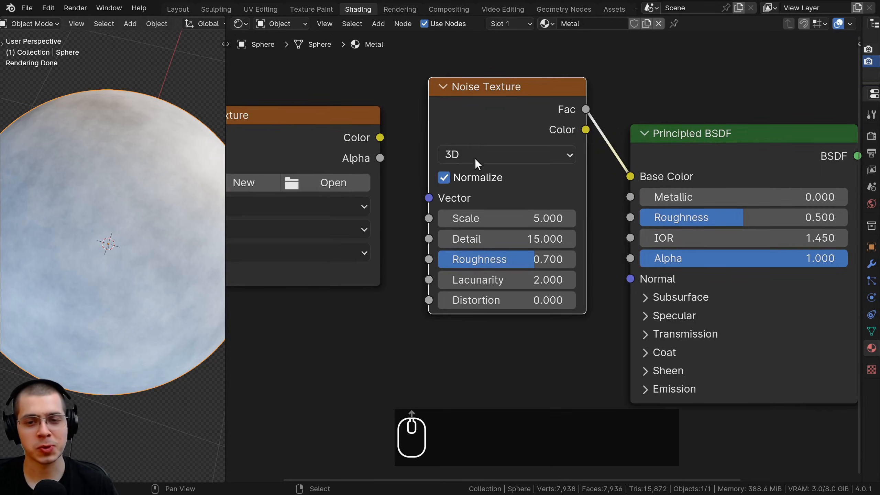
{"action": "scroll", "coordinate": [474, 194], "scroll_direction": "up", "scroll_amount": 1}
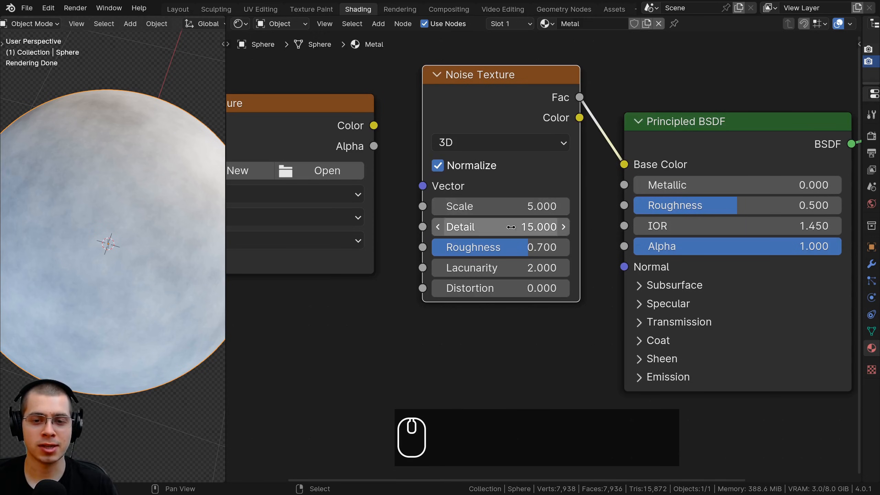
Try out other Roughness and Detail values and a Scale of 20 on the Noise Texture
{"action": "left_click_drag", "start_coordinate": [525, 247], "coordinate": [447, 227]}
{"action": "right_click", "coordinate": [535, 247]}
{"action": "right_click", "coordinate": [446, 227]}
{"action": "left_click_drag", "start_coordinate": [513, 207], "coordinate": [558, 206]}
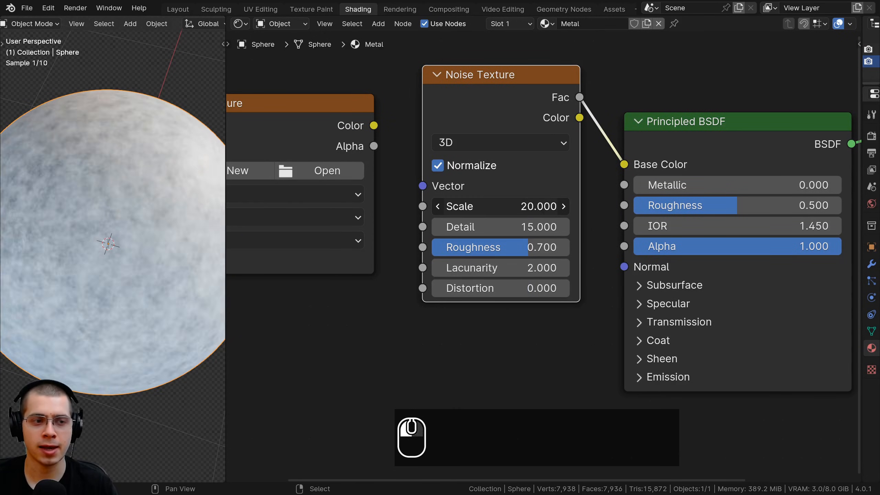
{"action": "right_click", "coordinate": [558, 207]}
Move the Image Texture node slightly farther away from the Noise Texture
{"action": "middle_click_drag", "start_coordinate": [465, 165], "coordinate": [498, 170]}
{"action": "middle_click_drag", "start_coordinate": [284, 193], "coordinate": [482, 208]}
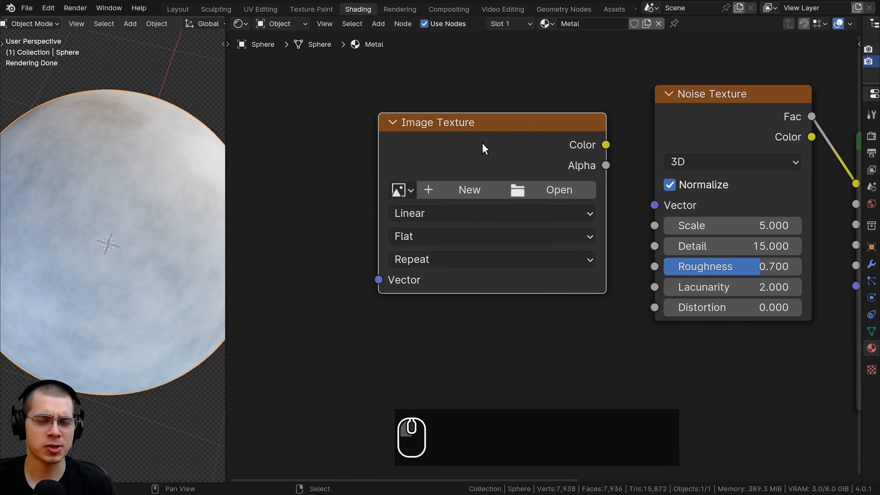
{"action": "left_click_drag", "start_coordinate": [454, 132], "coordinate": [437, 132]}
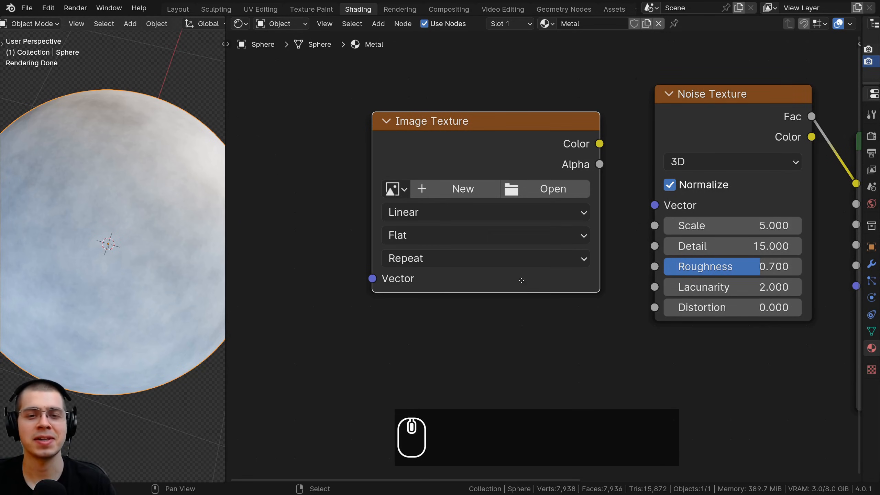
{"action": "middle_click_drag", "start_coordinate": [520, 279], "coordinate": [513, 274]}
{"action": "left_click_drag", "start_coordinate": [442, 121], "coordinate": [427, 117]}
{"action": "scroll", "coordinate": [205, 188], "scroll_direction": "down", "scroll_amount": 1}
Select the Noise Texture node and try out a different Detail value
{"action": "middle_click_drag", "start_coordinate": [708, 192], "coordinate": [525, 220]}
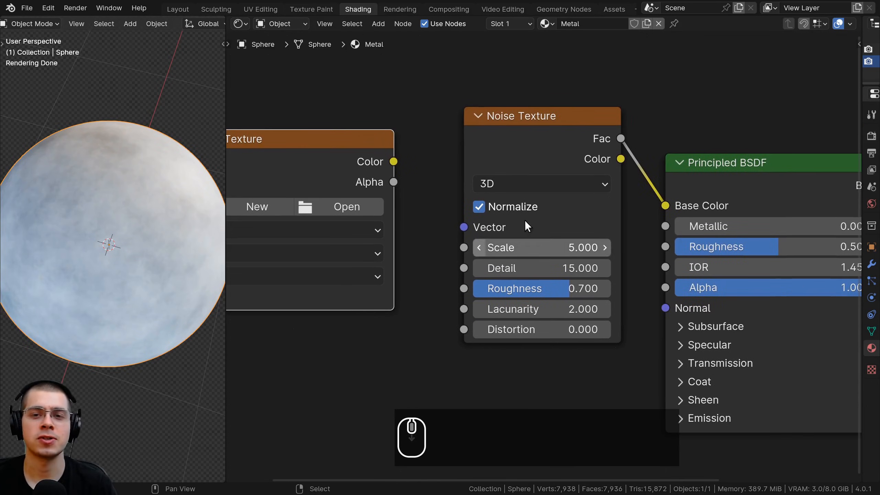
{"action": "left_click", "coordinate": [528, 153]}
{"action": "left_click_drag", "start_coordinate": [554, 268], "coordinate": [542, 303]}
{"action": "right_click", "coordinate": [561, 267]}
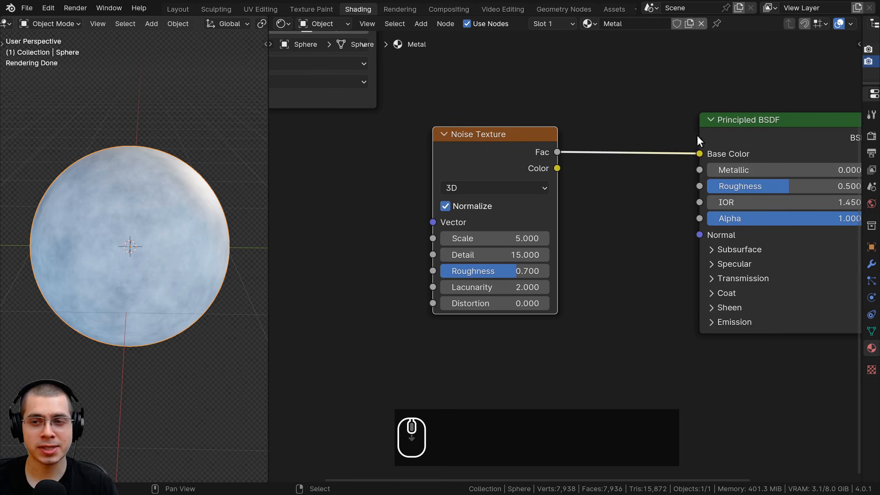
Move the Principled BSDF node slightly closer to the Noise Texture
{"action": "mouse_move", "coordinate": [697, 135]}
{"action": "left_mouse_down"}
{"action": "mouse_move", "coordinate": [682, 134]}
{"action": "mouse_move", "coordinate": [689, 128]}
{"action": "left_mouse_up"}
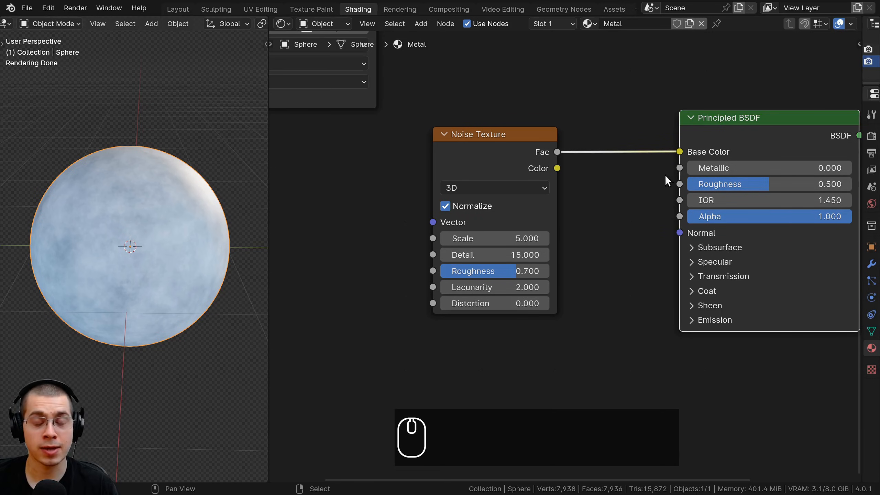
{"action": "middle_click_drag", "start_coordinate": [535, 180], "coordinate": [620, 194]}
Set the Noise Texture's Scale to 15 and inspect the finer pattern on the sphere up close
{"action": "left_click", "coordinate": [590, 158]}
{"action": "middle_click_drag", "start_coordinate": [512, 187], "coordinate": [524, 180]}
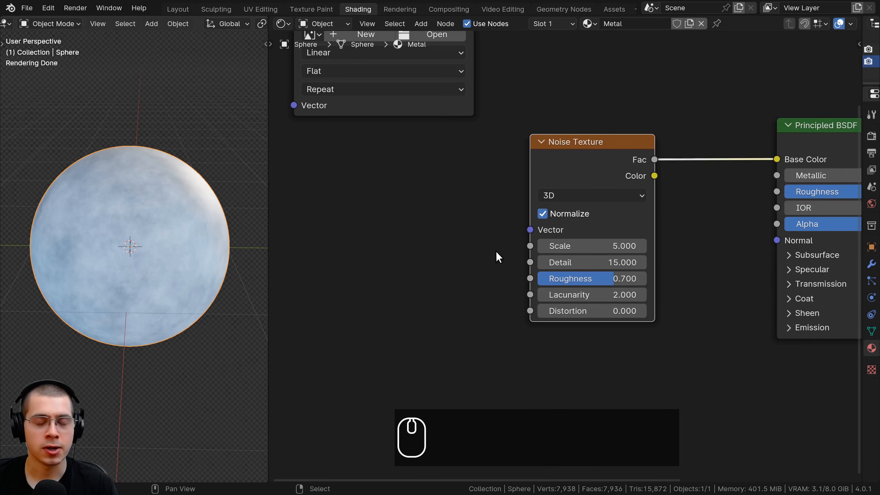
{"action": "middle_click_drag", "start_coordinate": [477, 218], "coordinate": [476, 213]}
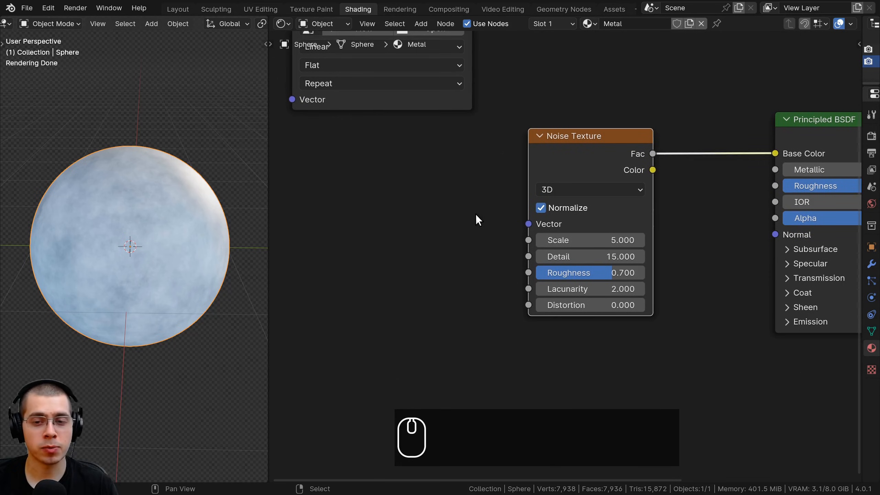
{"action": "scroll", "coordinate": [588, 222], "scroll_direction": "up", "scroll_amount": 1}
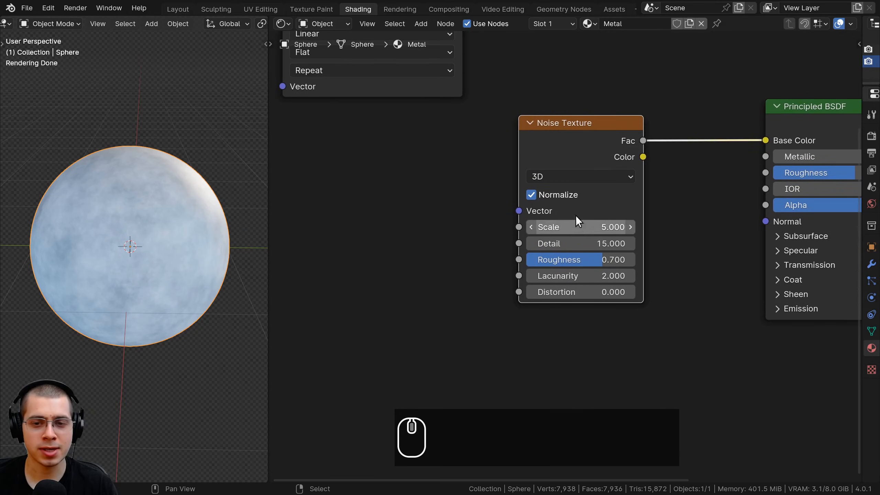
{"action": "scroll", "coordinate": [565, 227], "scroll_direction": "up", "scroll_amount": 1}
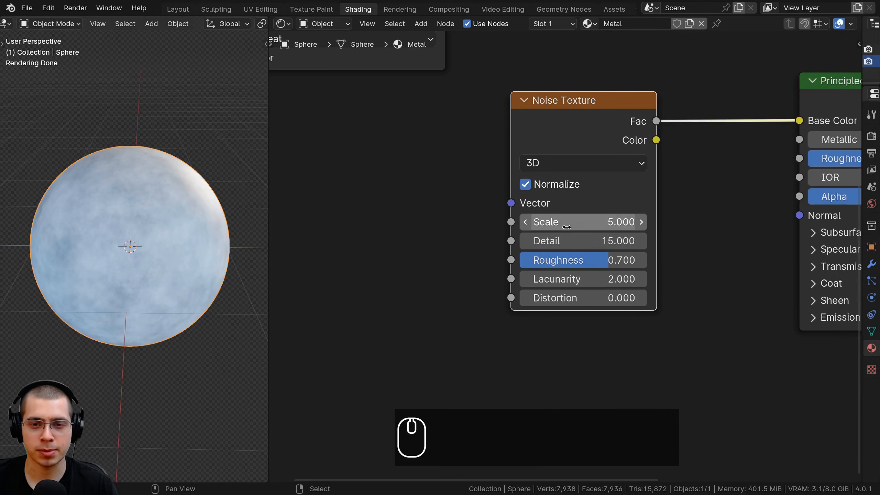
{"action": "left_click", "coordinate": [578, 223]}
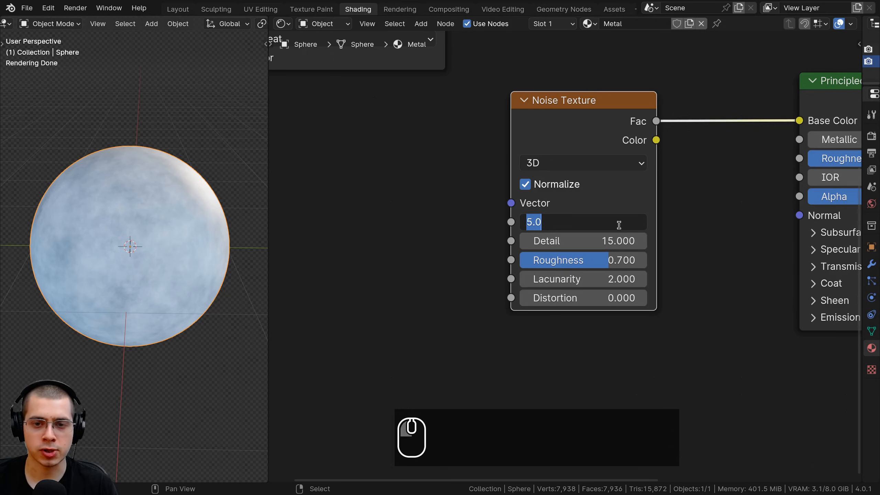
{"action": "left_click", "coordinate": [607, 222]}
{"action": "left_click_drag", "start_coordinate": [534, 222], "coordinate": [526, 221]}
{"action": "type", "text": "15"}
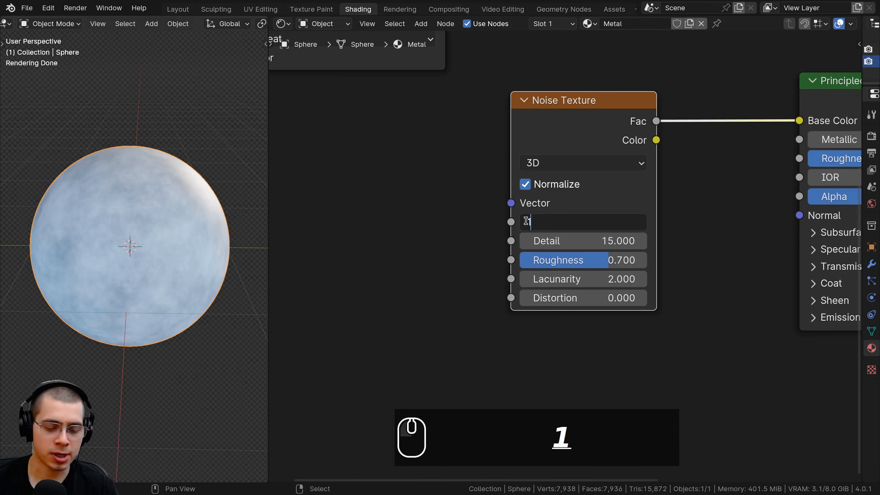
{"action": "key", "text": "Return"}
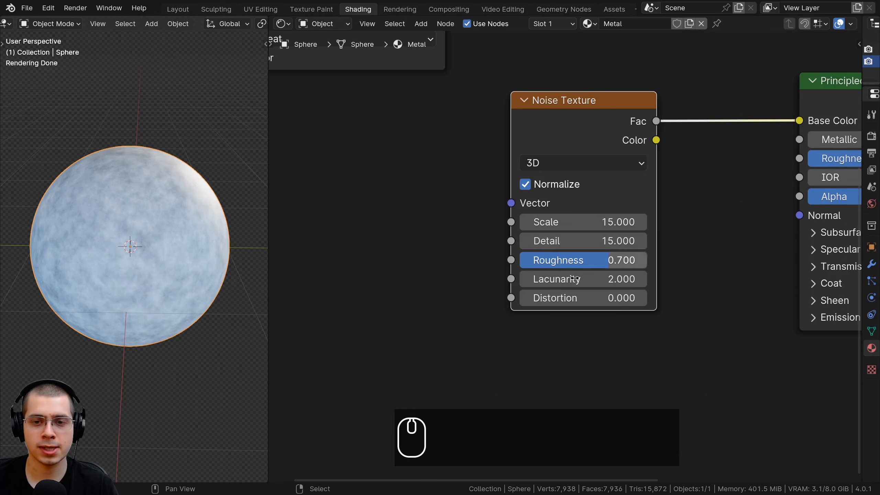
{"action": "scroll", "coordinate": [148, 250], "scroll_direction": "up", "scroll_amount": 3}
{"action": "mouse_move", "coordinate": [582, 223]}
{"action": "left_mouse_down"}
{"action": "mouse_move", "coordinate": [610, 223]}
{"action": "mouse_move", "coordinate": [583, 232]}
{"action": "left_mouse_up"}
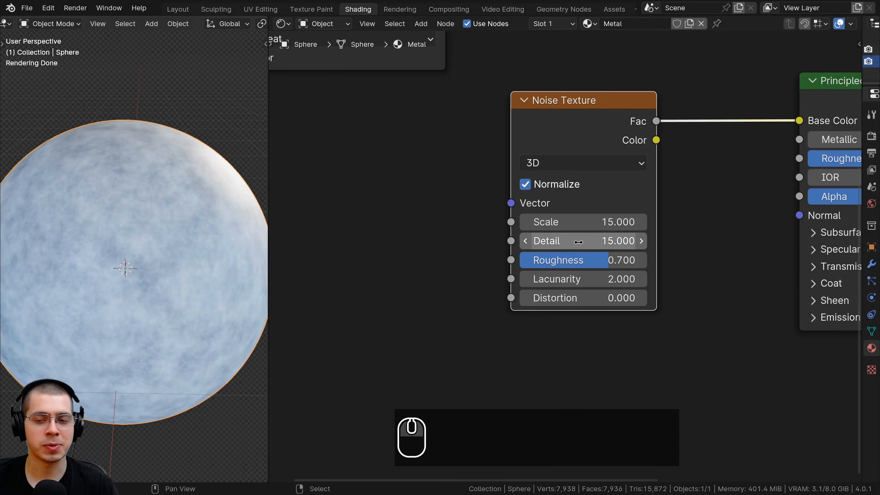
Add a Value node and place it to the left of the Noise Texture, near its Vector and Scale inputs
{"action": "middle_click_drag", "start_coordinate": [510, 230], "coordinate": [518, 235]}
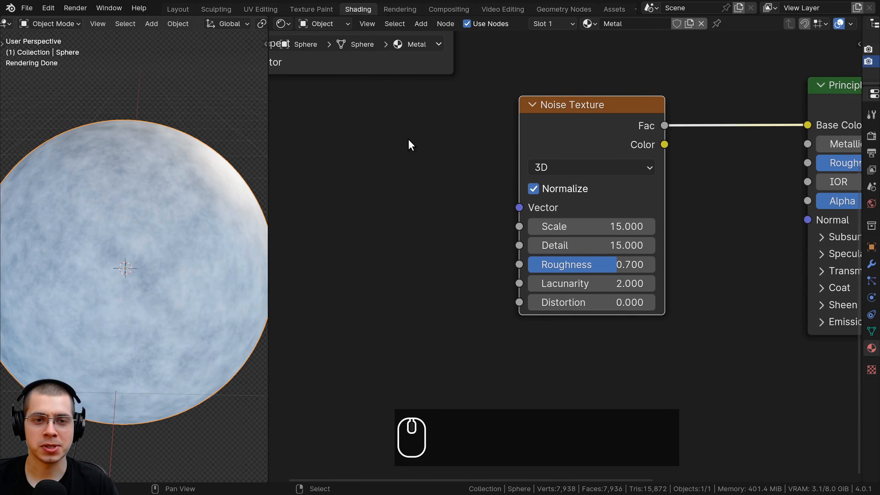
{"action": "middle_click_drag", "start_coordinate": [408, 139], "coordinate": [411, 141]}
{"action": "key", "text": "shift+a"}
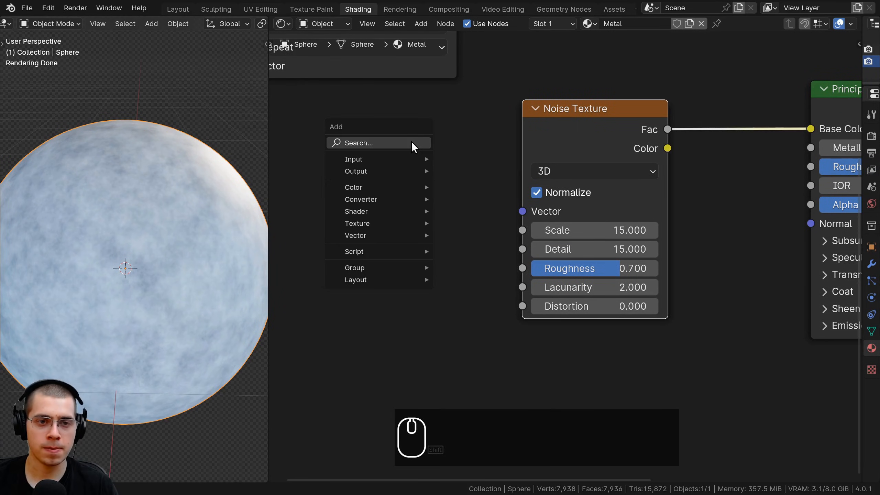
{"action": "type", "text": "vla"}
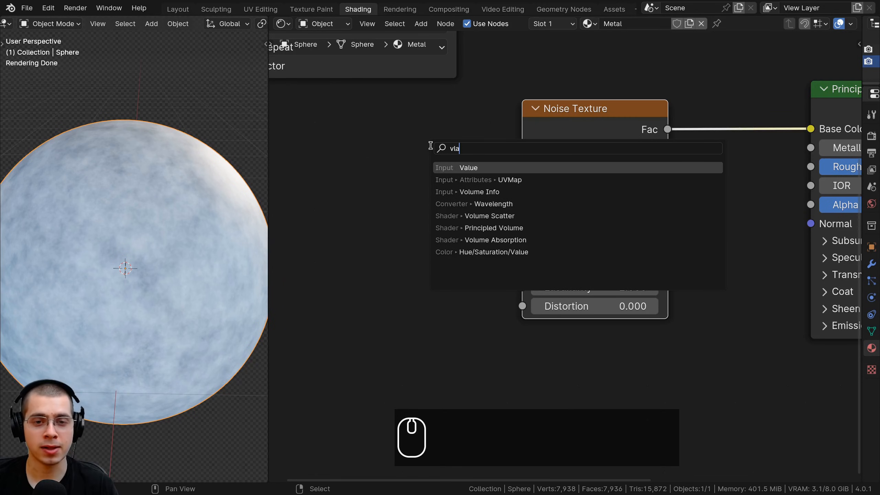
{"action": "key", "text": "Return"}
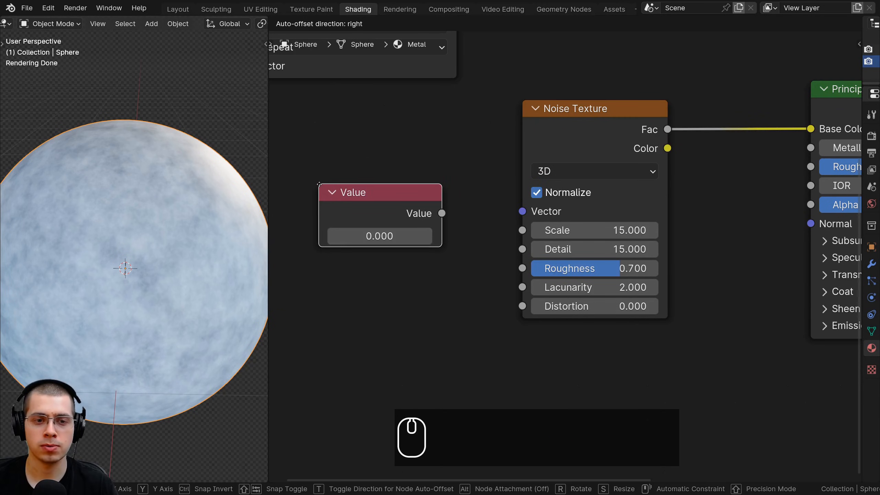
{"action": "left_click", "coordinate": [311, 189]}
{"action": "middle_click_drag", "start_coordinate": [318, 182], "coordinate": [382, 174]}
{"action": "left_click_drag", "start_coordinate": [477, 201], "coordinate": [471, 202]}
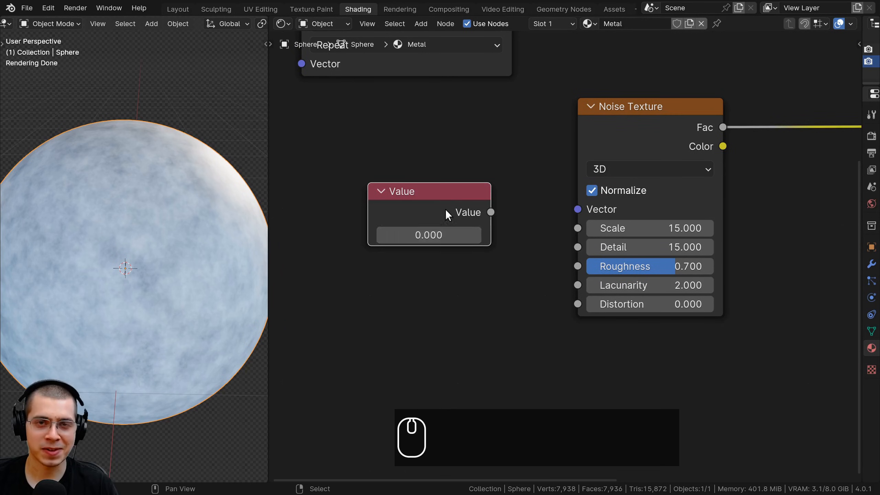
Connect the Value node's output to both the Scale and Detail inputs of the Noise Texture
{"action": "left_click_drag", "start_coordinate": [446, 209], "coordinate": [516, 244]}
{"action": "left_click", "coordinate": [438, 230]}
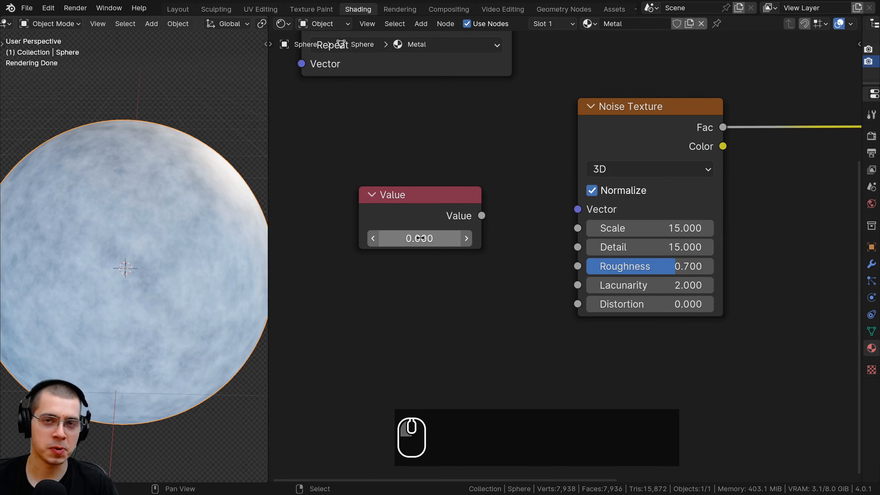
{"action": "left_click_drag", "start_coordinate": [481, 216], "coordinate": [587, 231]}
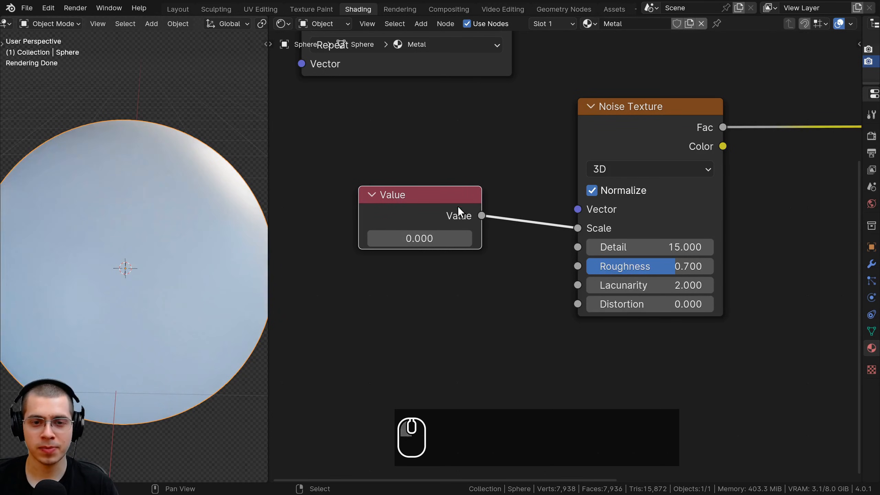
{"action": "left_click_drag", "start_coordinate": [458, 206], "coordinate": [577, 247]}
{"action": "left_click_drag", "start_coordinate": [416, 219], "coordinate": [437, 209]}
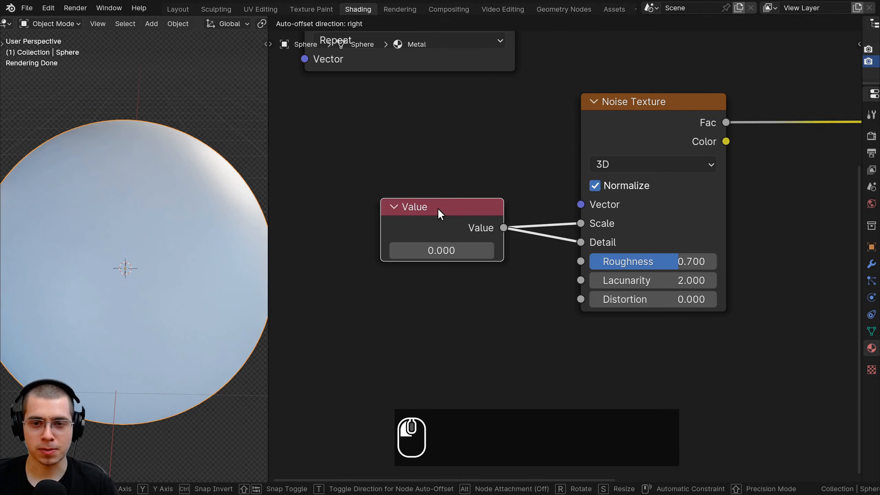
Unplug the Value node from the Noise Texture's Scale input and plug it back in
{"action": "left_click_drag", "start_coordinate": [579, 224], "coordinate": [496, 228]}
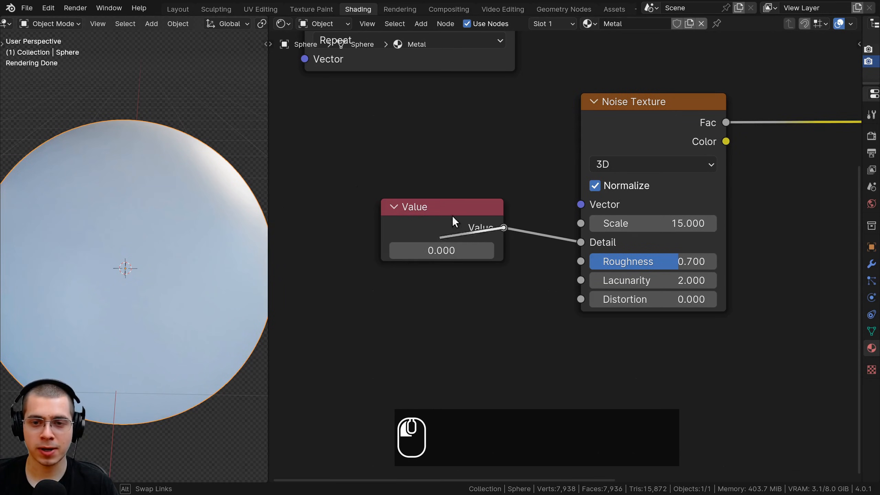
{"action": "left_click_drag", "start_coordinate": [557, 218], "coordinate": [548, 252]}
{"action": "middle_click_drag", "start_coordinate": [138, 305], "coordinate": [173, 299]}
{"action": "left_click_drag", "start_coordinate": [503, 229], "coordinate": [520, 160]}
{"action": "left_click_drag", "start_coordinate": [588, 222], "coordinate": [588, 222]}
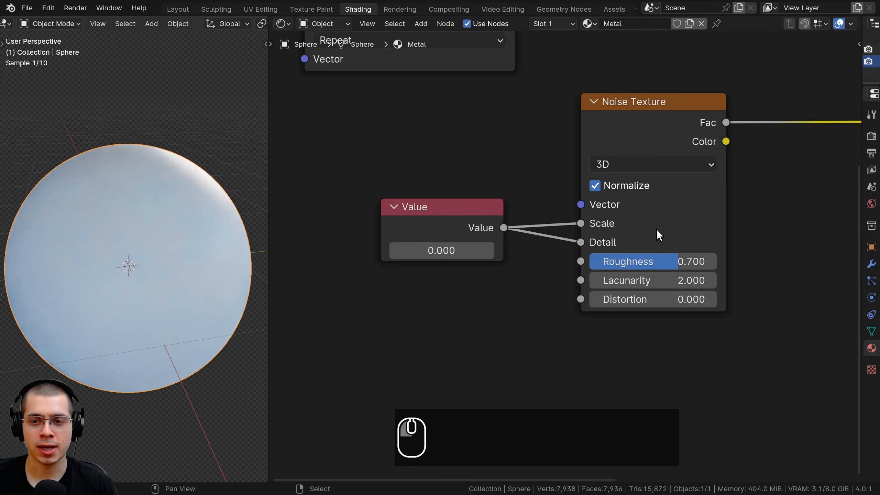
Set the Value node to 13.7 so it drives both the Scale and Detail of the Noise Texture
{"action": "left_click", "coordinate": [408, 240]}
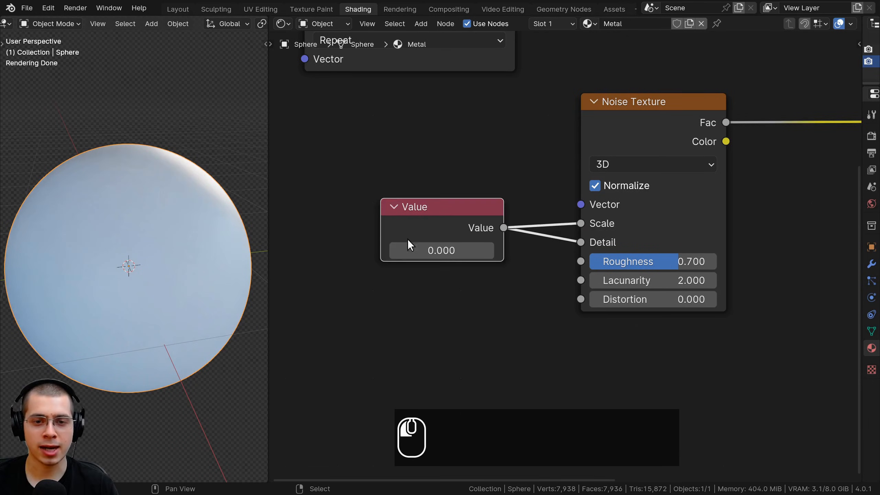
{"action": "scroll", "coordinate": [410, 244], "scroll_direction": "up", "scroll_amount": 2}
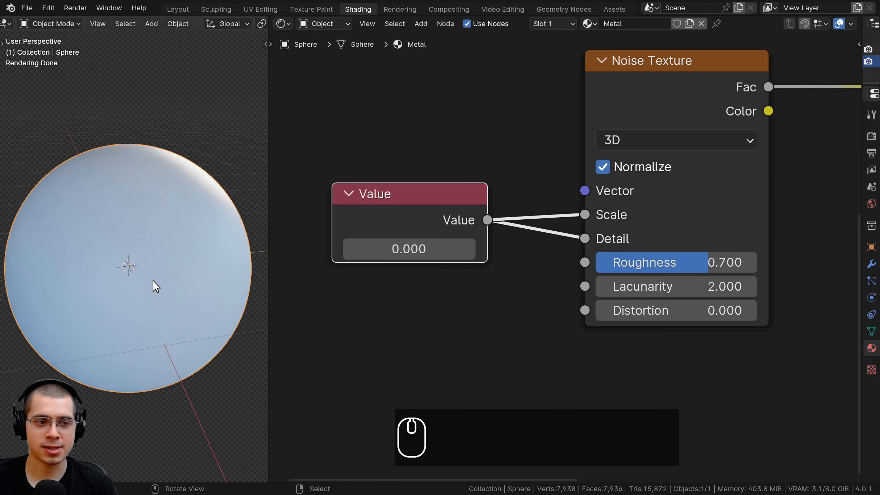
{"action": "middle_click_drag", "start_coordinate": [153, 281], "coordinate": [149, 281]}
{"action": "left_click_drag", "start_coordinate": [487, 220], "coordinate": [584, 212]}
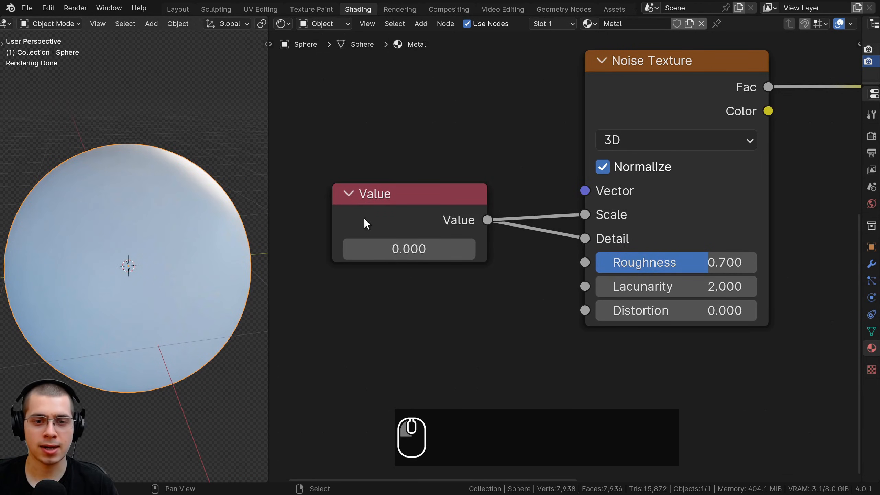
{"action": "left_click_drag", "start_coordinate": [392, 256], "coordinate": [449, 256]}
{"action": "left_click_drag", "start_coordinate": [453, 207], "coordinate": [457, 208]}
{"action": "scroll", "coordinate": [440, 243], "scroll_direction": "down", "scroll_amount": 1}
{"action": "scroll", "coordinate": [370, 249], "scroll_direction": "down", "scroll_amount": 2}
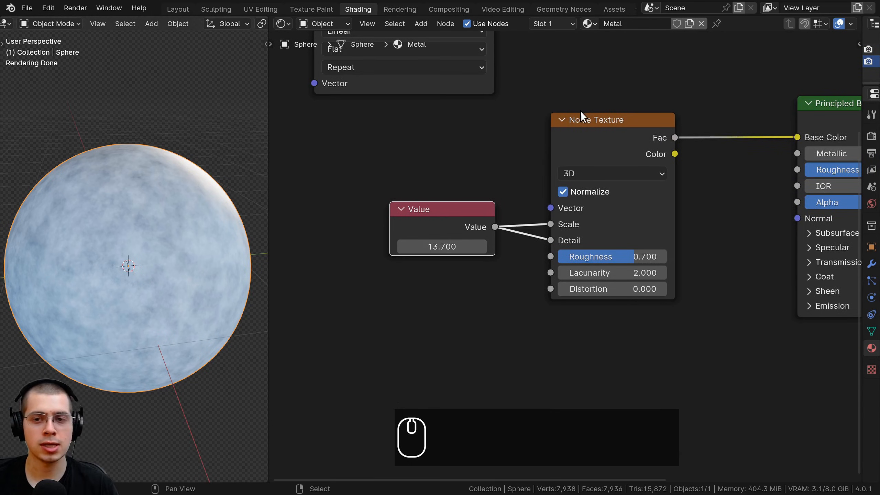
{"action": "middle_click_drag", "start_coordinate": [580, 111], "coordinate": [550, 125]}
{"action": "left_click", "coordinate": [744, 125]}
{"action": "scroll", "coordinate": [525, 130], "scroll_direction": "down", "scroll_amount": 2}
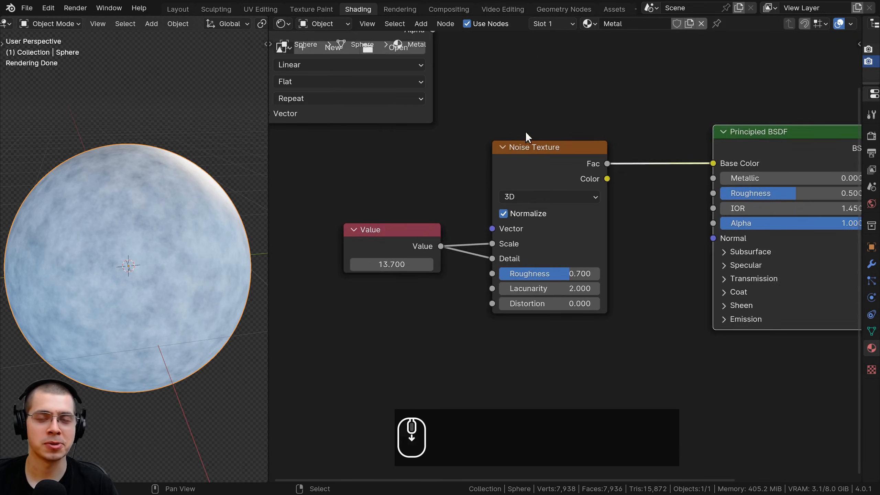
{"action": "middle_click_drag", "start_coordinate": [474, 147], "coordinate": [514, 133]}
{"action": "left_click", "coordinate": [463, 207]}
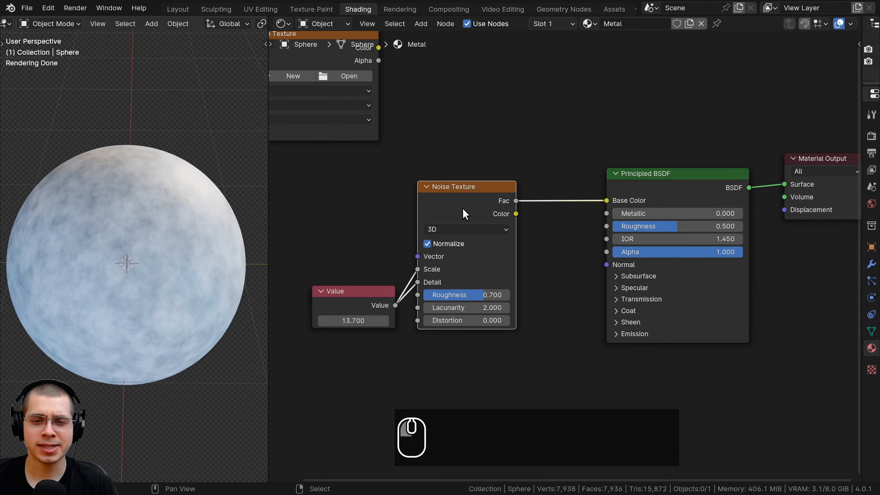
{"action": "key", "text": "g"}
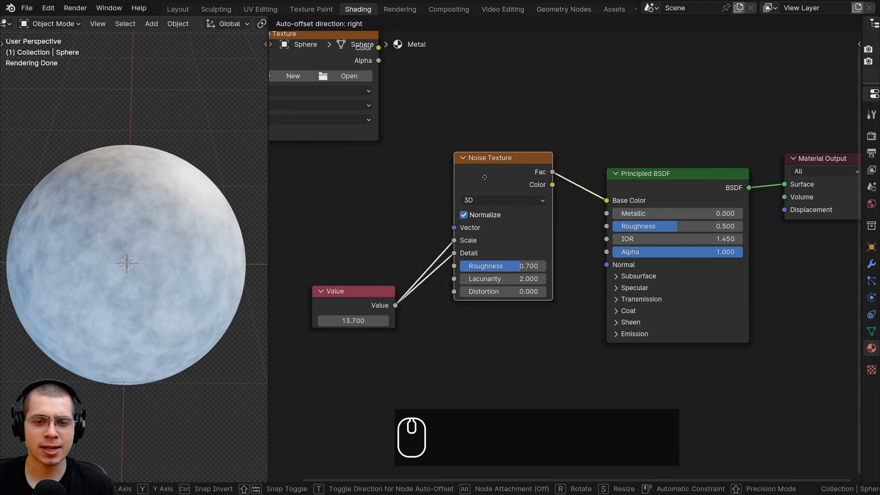
{"action": "left_click", "coordinate": [462, 208]}
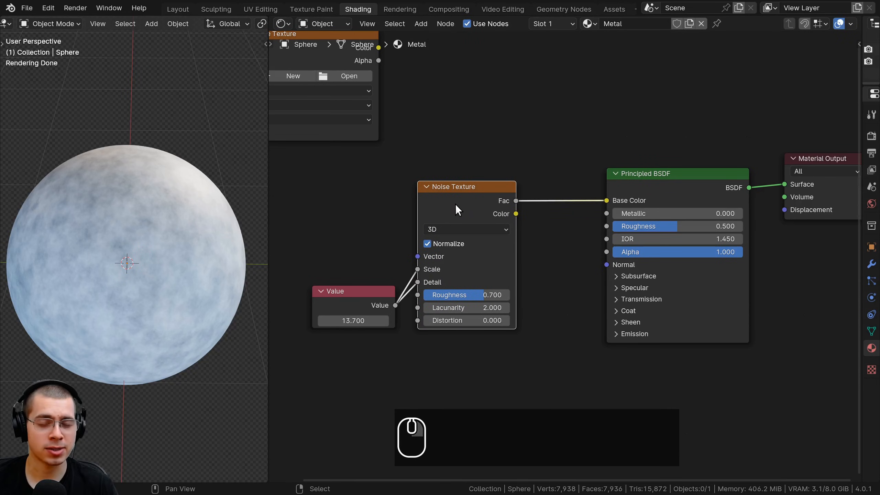
Spread the Noise Texture and Principled BSDF nodes slightly apart to make room between them
{"action": "left_click", "coordinate": [646, 175]}
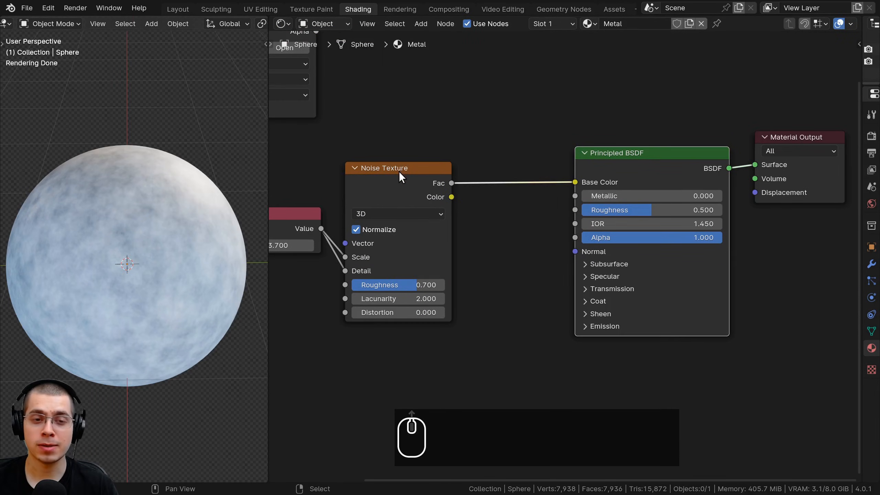
{"action": "left_click_drag", "start_coordinate": [399, 171], "coordinate": [390, 163]}
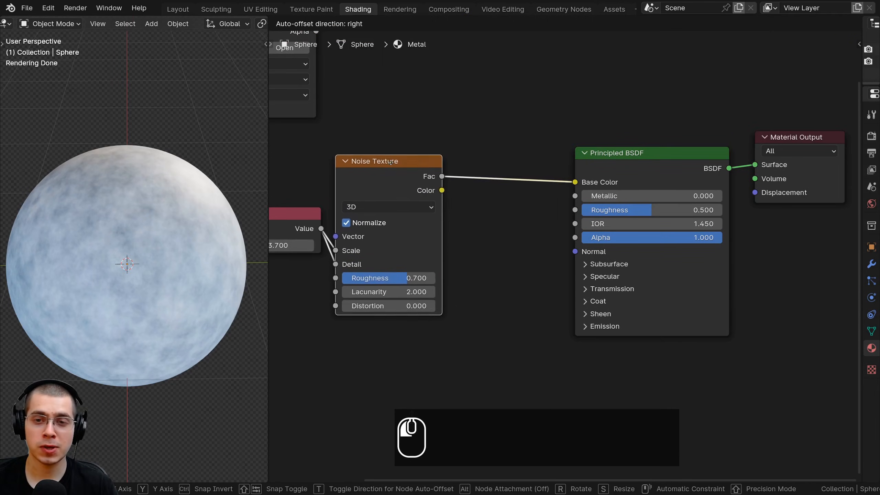
{"action": "left_click_drag", "start_coordinate": [641, 158], "coordinate": [648, 156]}
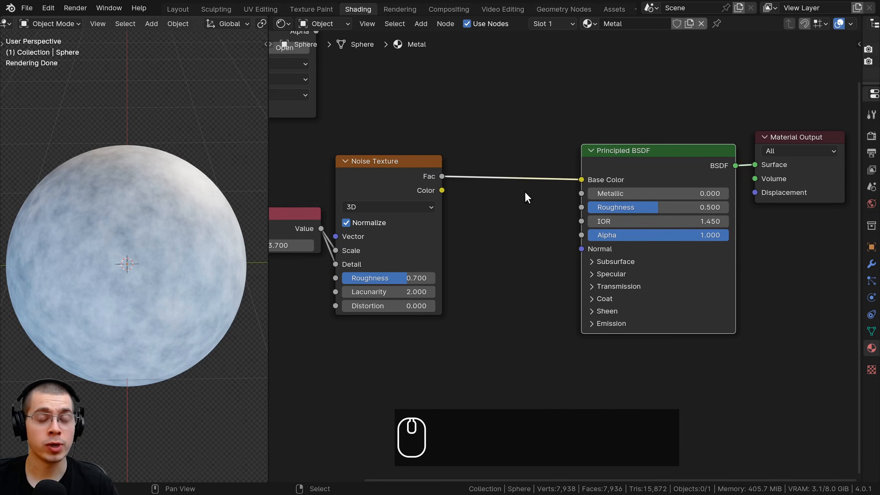
{"action": "left_click", "coordinate": [363, 178]}
{"action": "middle_click_drag", "start_coordinate": [489, 136], "coordinate": [488, 135]}
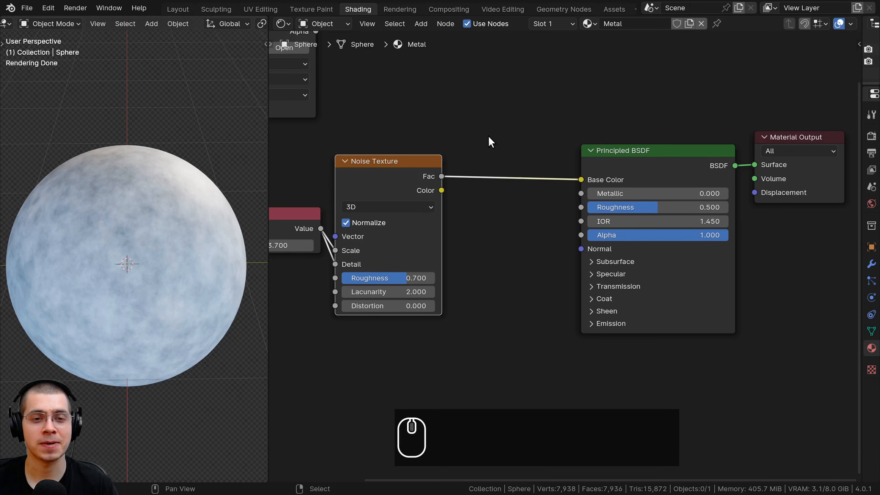
Add a Color Ramp node and place it below the link between the Noise Texture and the Principled BSDF
{"action": "key", "text": "shift+a"}
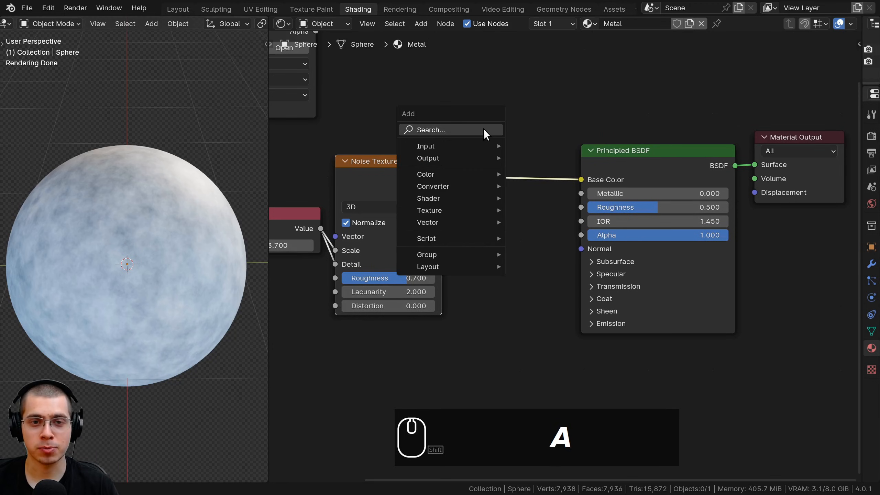
{"action": "left_click", "coordinate": [454, 130]}
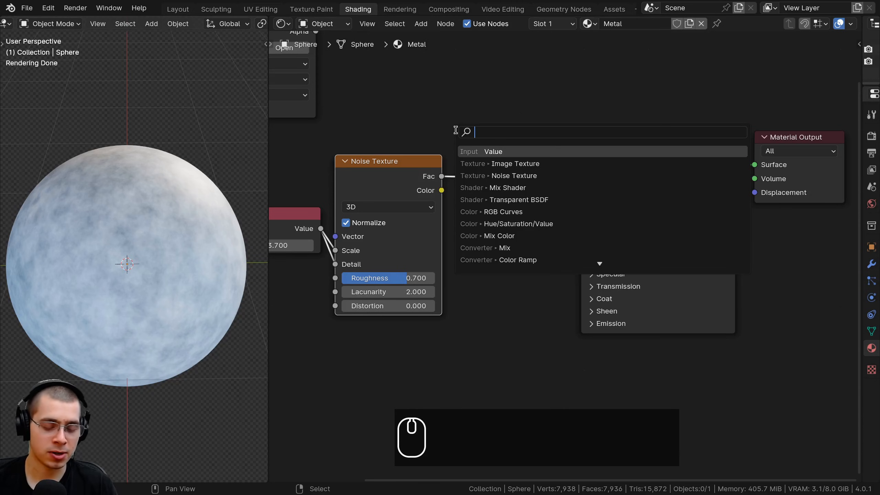
{"action": "type", "text": "color"}
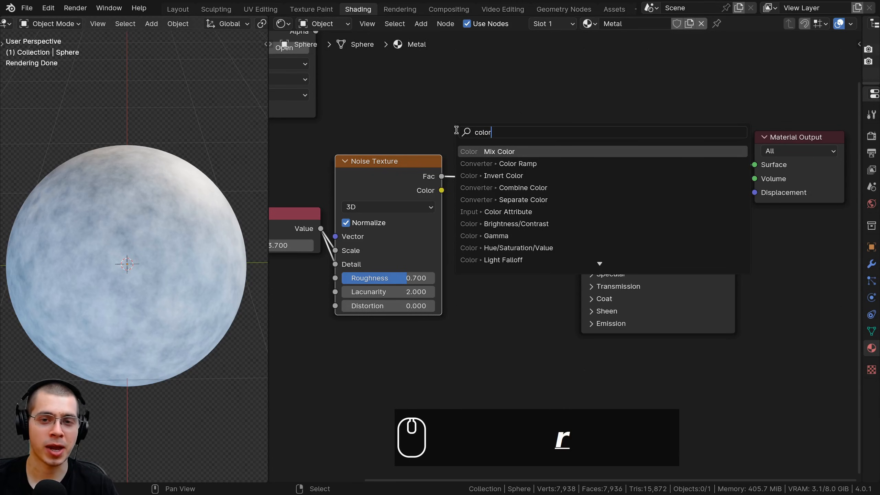
{"action": "type", "text": " r"}
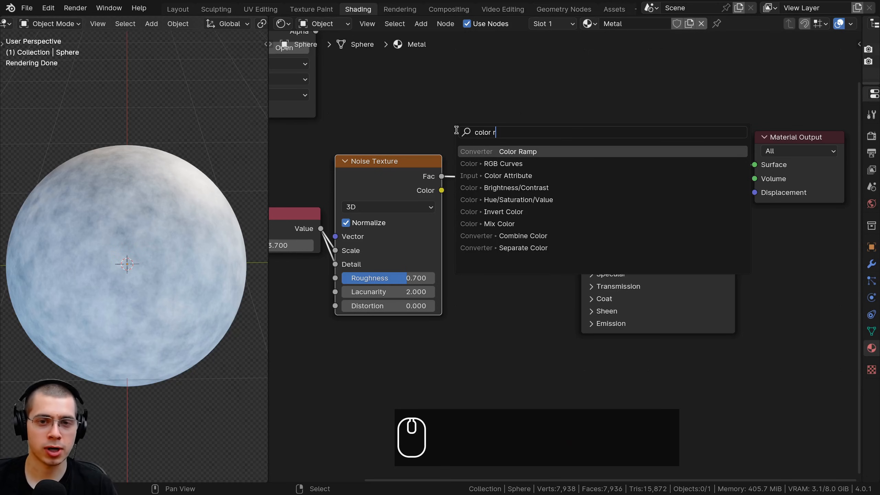
{"action": "left_click", "coordinate": [493, 151]}
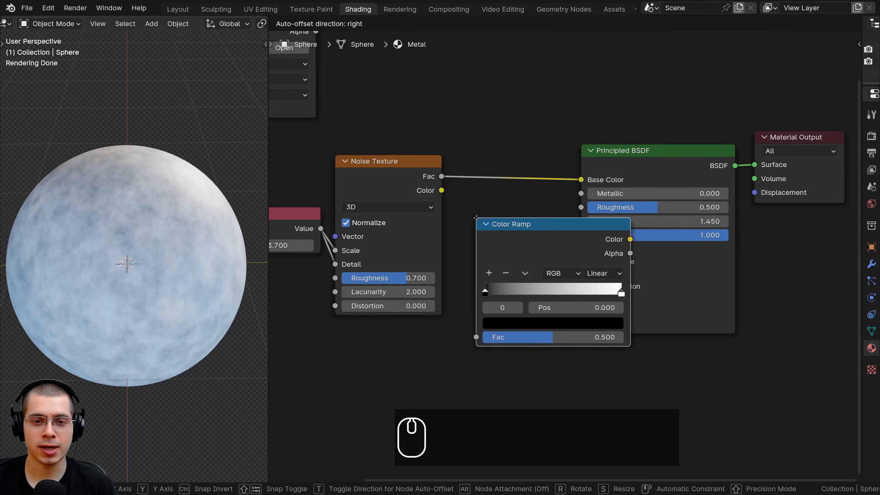
{"action": "left_click", "coordinate": [455, 339]}
Try linking the Noise Texture's Fac output to the Color Ramp's Fac input
{"action": "middle_click_drag", "start_coordinate": [445, 181], "coordinate": [466, 134]}
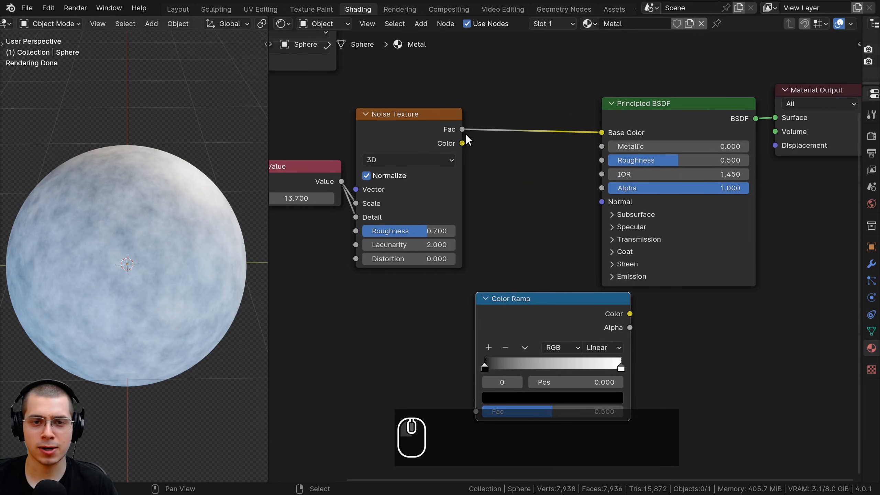
{"action": "left_click_drag", "start_coordinate": [462, 129], "coordinate": [474, 409]}
{"action": "key", "text": "ctrl+z"}
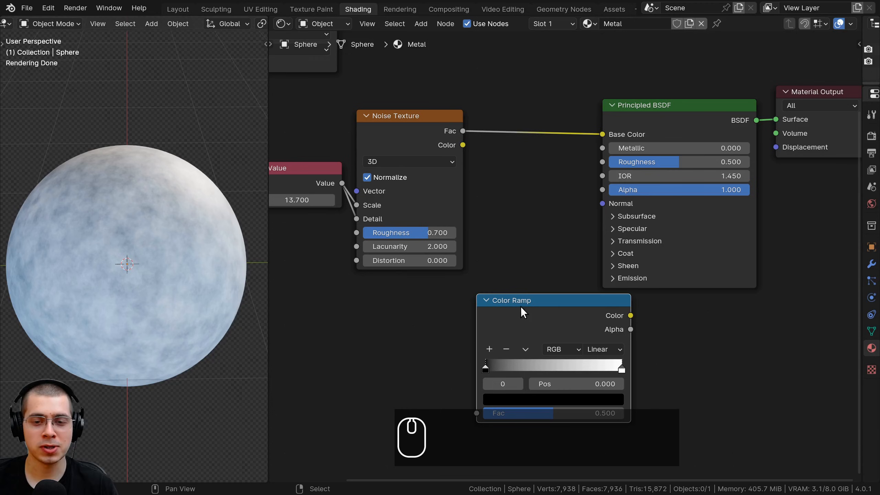
Insert the Color Ramp node into the link between the Noise Texture's Fac output and the Principled BSDF's Base Color
{"action": "left_click_drag", "start_coordinate": [522, 306], "coordinate": [565, 97]}
{"action": "middle_click_drag", "start_coordinate": [539, 107], "coordinate": [461, 139]}
{"action": "middle_click_drag", "start_coordinate": [300, 177], "coordinate": [466, 189]}
{"action": "middle_click_drag", "start_coordinate": [627, 189], "coordinate": [556, 189]}
{"action": "scroll", "coordinate": [558, 194], "scroll_direction": "down", "scroll_amount": 1}
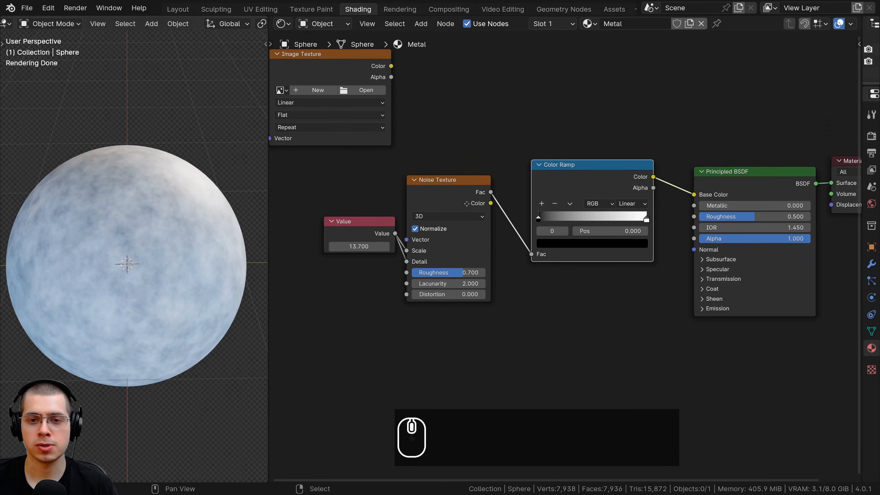
Examine the chain from Noise Texture through Color Ramp to Principled BSDF and its effect on the sphere
{"action": "scroll", "coordinate": [457, 144], "scroll_direction": "up", "scroll_amount": 2}
{"action": "middle_click_drag", "start_coordinate": [531, 164], "coordinate": [442, 189]}
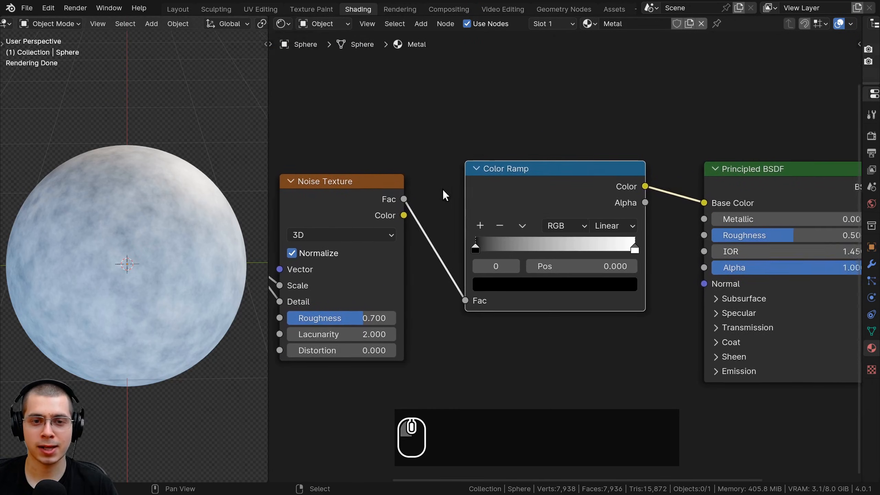
{"action": "scroll", "coordinate": [416, 191], "scroll_direction": "down", "scroll_amount": 1}
{"action": "left_click", "coordinate": [367, 181]}
{"action": "left_click", "coordinate": [499, 194]}
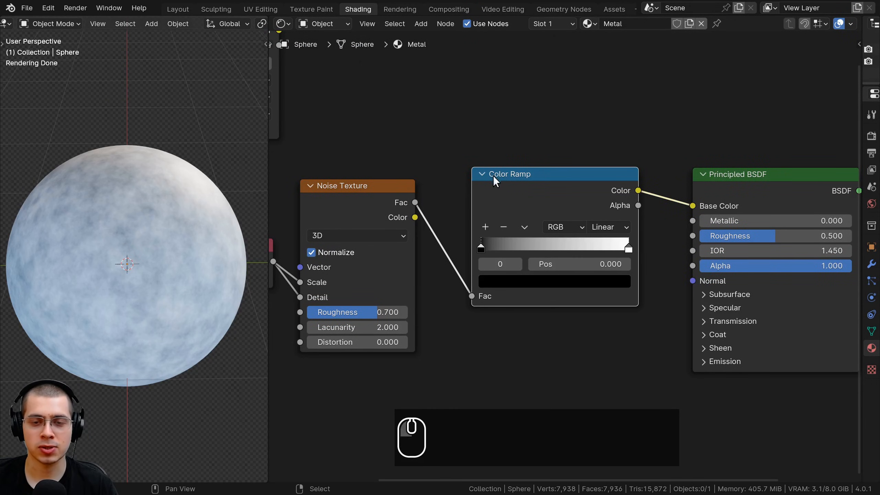
{"action": "middle_click_drag", "start_coordinate": [537, 182], "coordinate": [515, 188]}
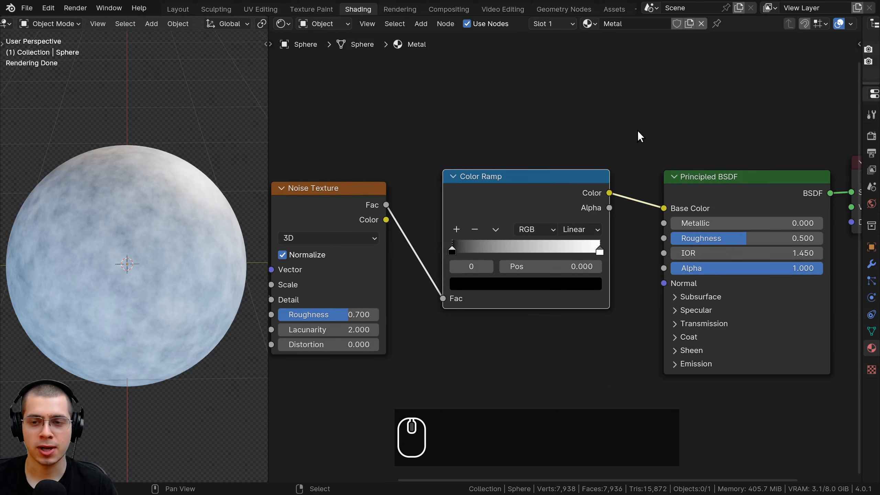
{"action": "middle_click_drag", "start_coordinate": [233, 276], "coordinate": [212, 286]}
{"action": "scroll", "coordinate": [449, 267], "scroll_direction": "up", "scroll_amount": 3}
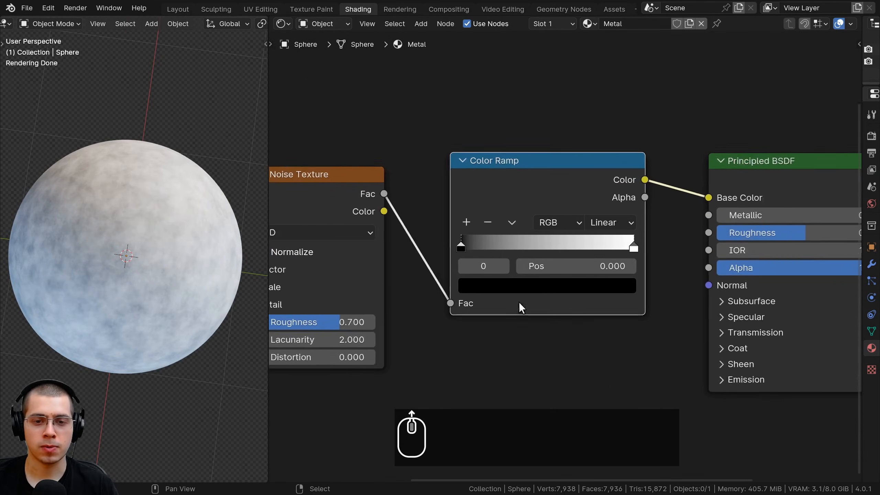
Try the Color Ramp's black stop at position 0.578 and inspect the darker sphere from another angle
{"action": "left_click_drag", "start_coordinate": [509, 191], "coordinate": [508, 191]}
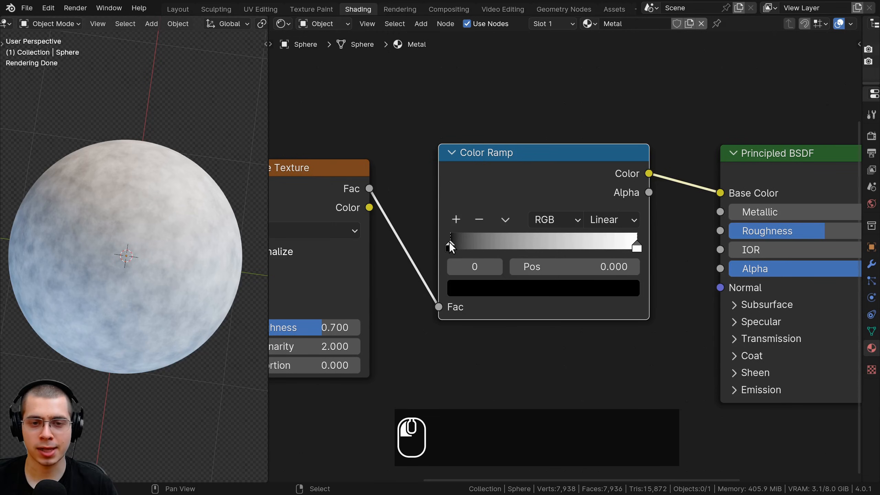
{"action": "left_click_drag", "start_coordinate": [451, 244], "coordinate": [516, 241]}
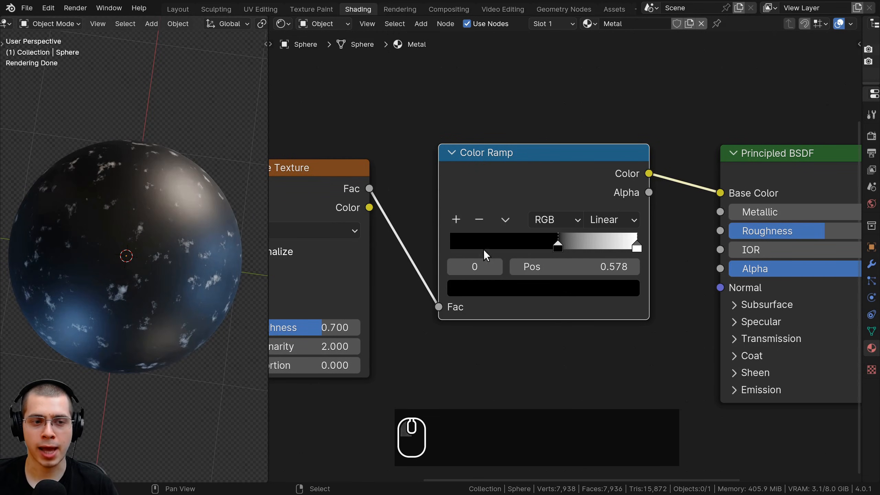
{"action": "middle_click_drag", "start_coordinate": [160, 205], "coordinate": [140, 252]}
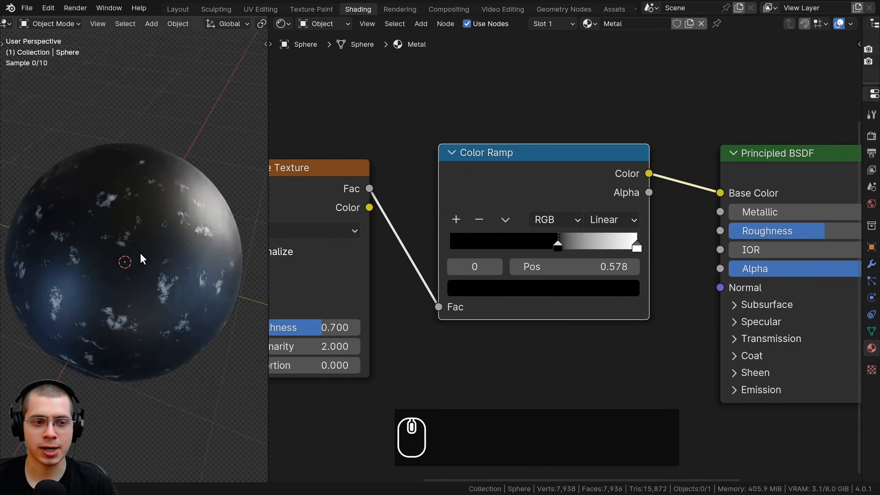
{"action": "scroll", "coordinate": [140, 252], "scroll_direction": "up", "scroll_amount": 1}
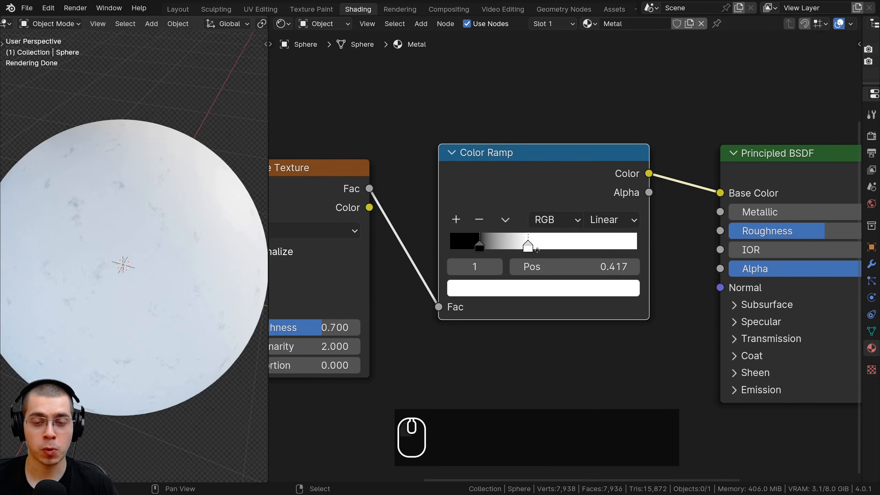
Bring the Color Ramp's white stop to about the middle and set the black stop to 0.402 for sharper contrast
{"action": "left_click_drag", "start_coordinate": [495, 250], "coordinate": [580, 252]}
{"action": "right_click", "coordinate": [581, 254]}
{"action": "scroll", "coordinate": [564, 292], "scroll_direction": "up", "scroll_amount": 1}
{"action": "left_click_drag", "start_coordinate": [476, 257], "coordinate": [512, 259]}
{"action": "scroll", "coordinate": [531, 256], "scroll_direction": "up", "scroll_amount": 1}
{"action": "scroll", "coordinate": [523, 320], "scroll_direction": "down", "scroll_amount": 2}
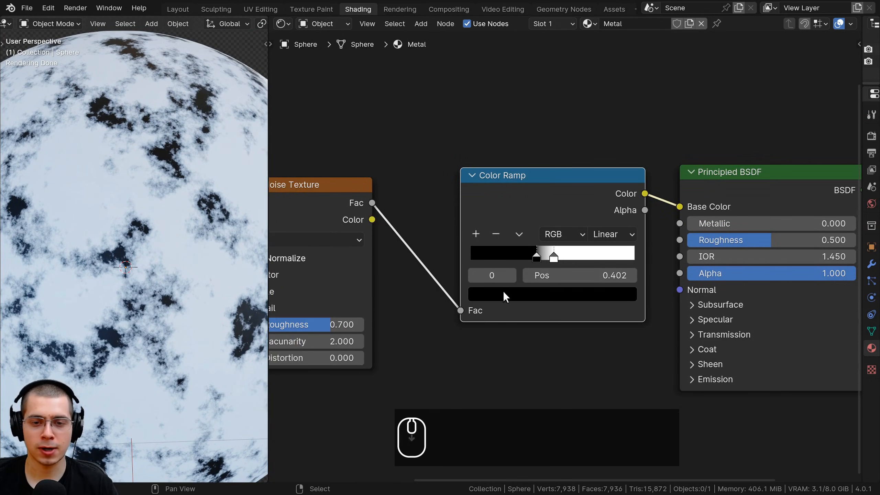
Change the Color Ramp's black stop to a saturated blue
{"action": "left_click", "coordinate": [546, 294]}
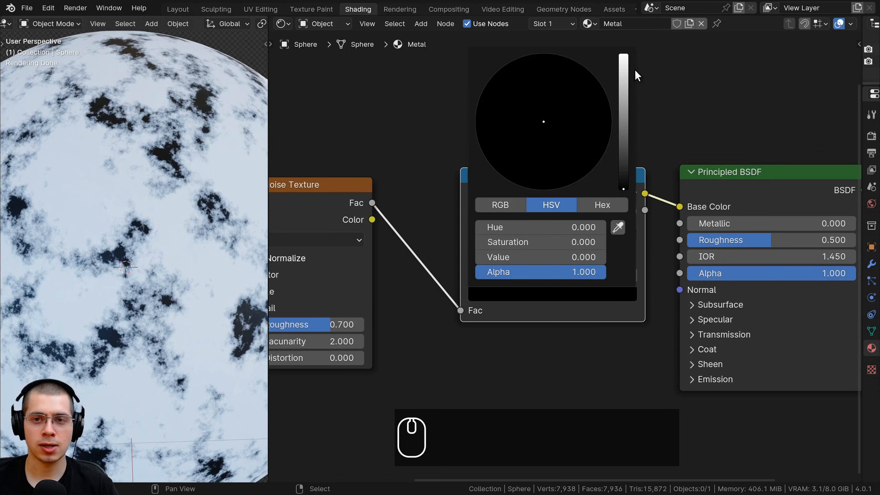
{"action": "left_click_drag", "start_coordinate": [626, 160], "coordinate": [619, 105]}
{"action": "left_click_drag", "start_coordinate": [561, 111], "coordinate": [584, 77]}
Change the Color Ramp's white stop to bright green and inspect the whole sphere
{"action": "left_click", "coordinate": [555, 255]}
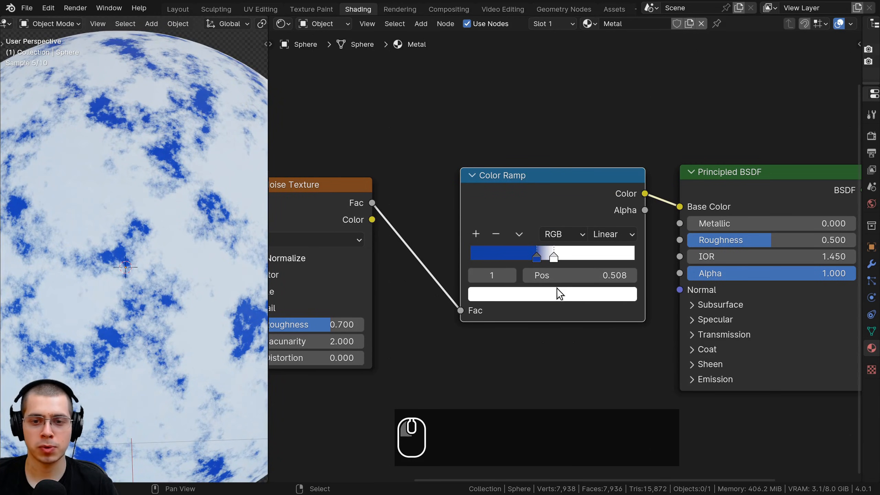
{"action": "left_click", "coordinate": [558, 293]}
{"action": "left_click_drag", "start_coordinate": [564, 118], "coordinate": [499, 96]}
{"action": "left_click", "coordinate": [523, 300]}
{"action": "scroll", "coordinate": [121, 194], "scroll_direction": "down", "scroll_amount": 4}
{"action": "middle_click_drag", "start_coordinate": [121, 195], "coordinate": [103, 218]}
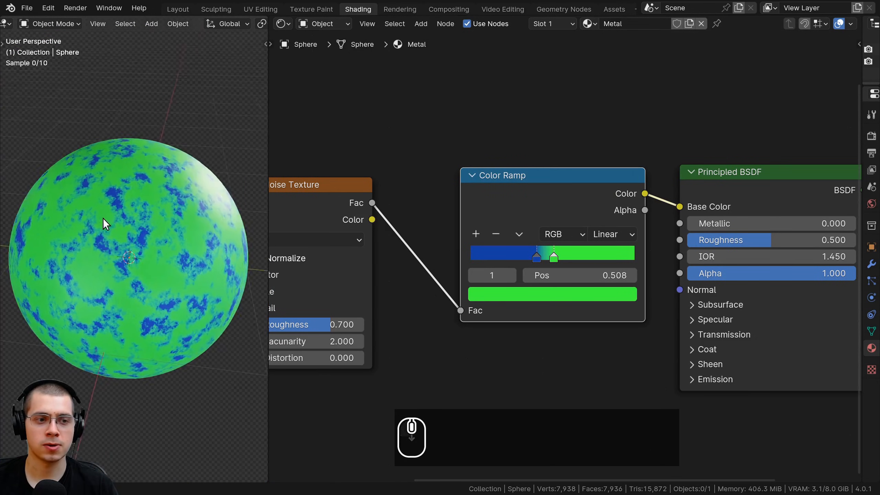
Tidy the node layout and move the unconnected Image Texture node nearer to the Noise Texture
{"action": "middle_click_drag", "start_coordinate": [386, 222], "coordinate": [456, 222]}
{"action": "middle_click_drag", "start_coordinate": [632, 183], "coordinate": [478, 203]}
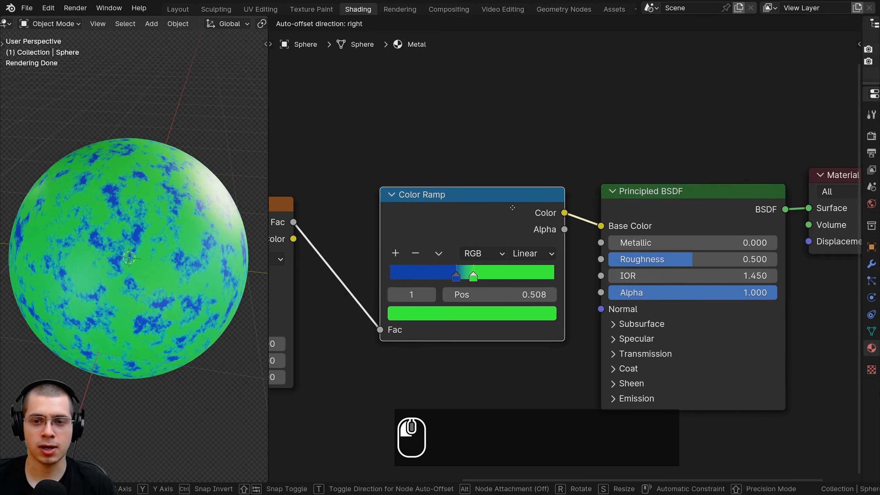
{"action": "left_click", "coordinate": [637, 216]}
{"action": "key", "text": "Home"}
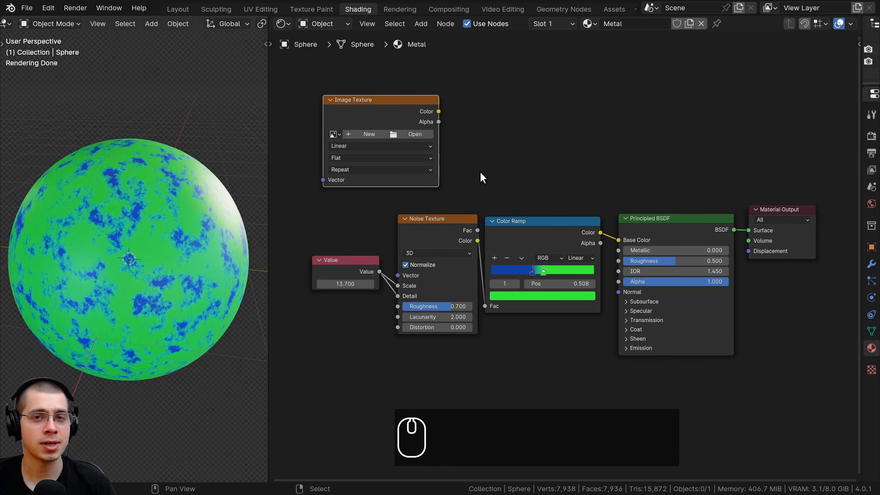
{"action": "mouse_move", "coordinate": [380, 108]}
{"action": "left_mouse_down"}
{"action": "mouse_move", "coordinate": [395, 116]}
{"action": "mouse_move", "coordinate": [375, 119]}
{"action": "left_mouse_up"}
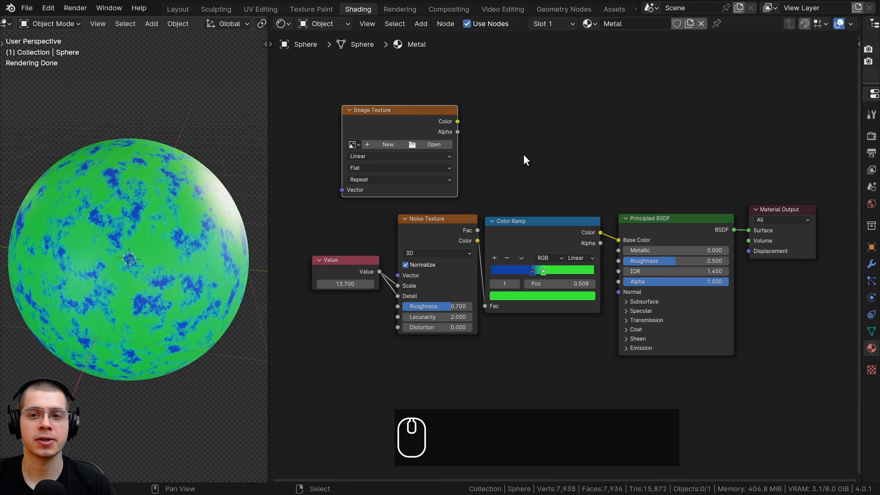
Unlink the Metal material from the sphere and create a new material in its place
{"action": "left_click", "coordinate": [701, 24]}
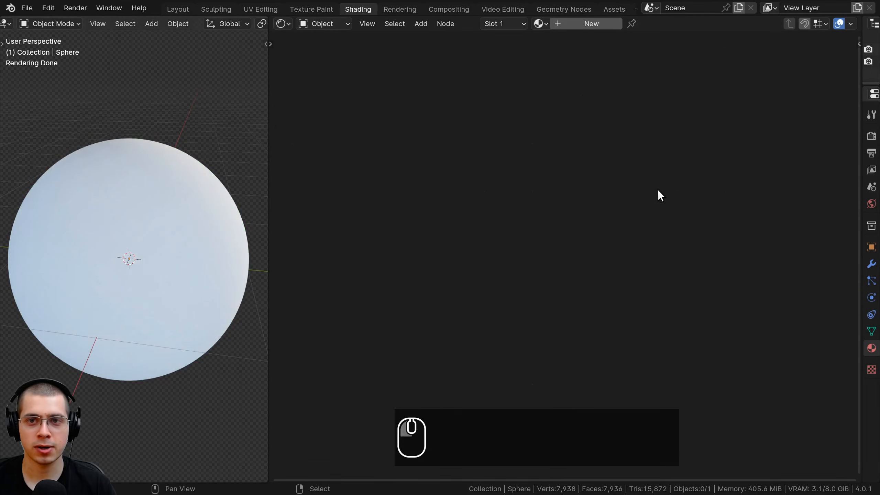
{"action": "left_click", "coordinate": [581, 24]}
{"action": "key", "text": "Home"}
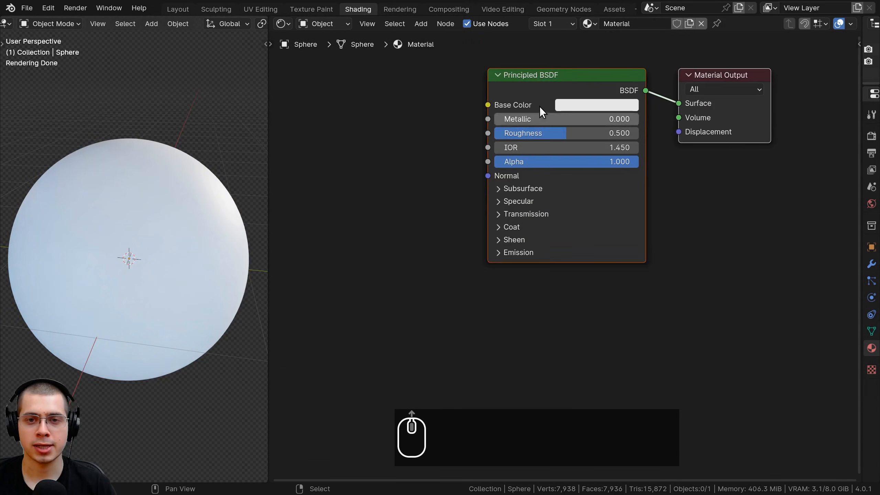
{"action": "middle_click_drag", "start_coordinate": [714, 83], "coordinate": [756, 147]}
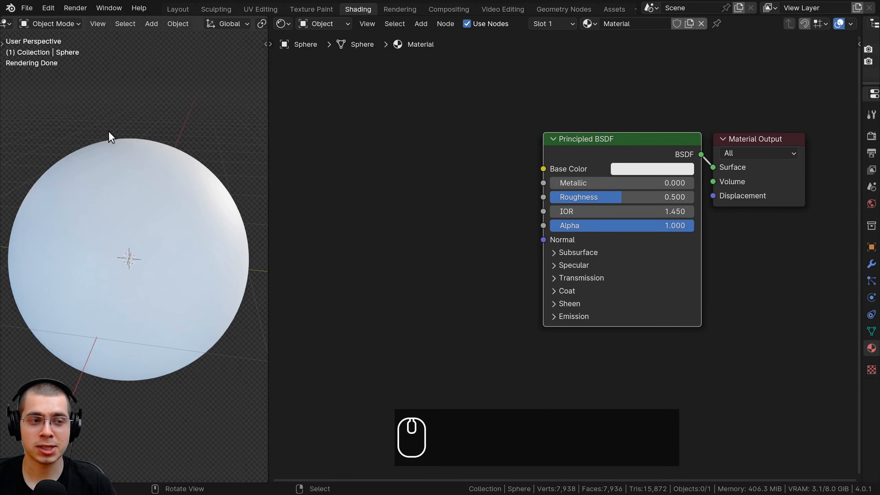
Set the Principled BSDF's Metallic value to 1.000 and view the sphere from another angle
{"action": "scroll", "coordinate": [499, 274], "scroll_direction": "up", "scroll_amount": 1}
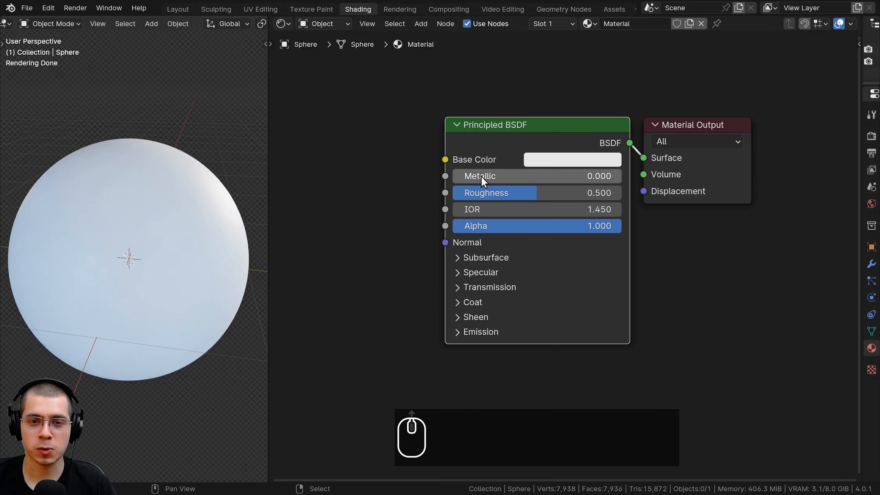
{"action": "left_click", "coordinate": [461, 180]}
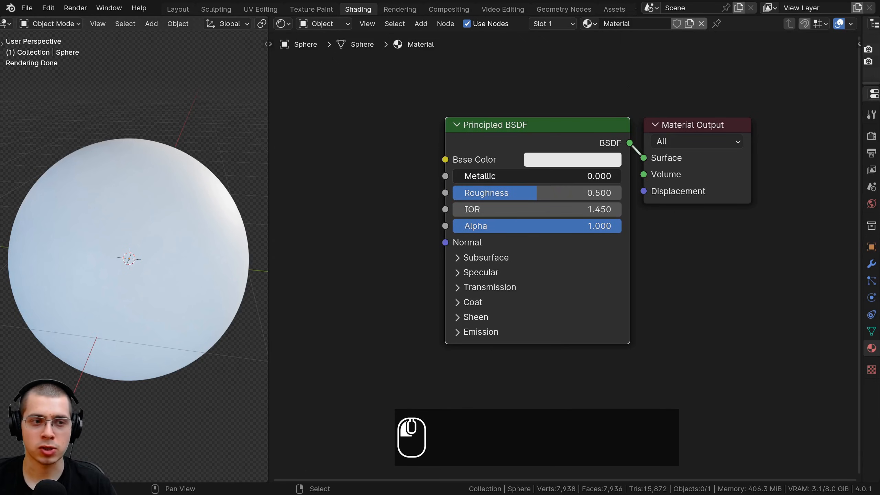
{"action": "left_click_drag", "start_coordinate": [460, 176], "coordinate": [621, 176]}
{"action": "mouse_move", "coordinate": [238, 208]}
{"action": "middle_mouse_down"}
{"action": "mouse_move", "coordinate": [191, 188]}
{"action": "mouse_move", "coordinate": [234, 218]}
{"action": "mouse_move", "coordinate": [122, 365]}
{"action": "mouse_move", "coordinate": [143, 267]}
{"action": "middle_mouse_up"}
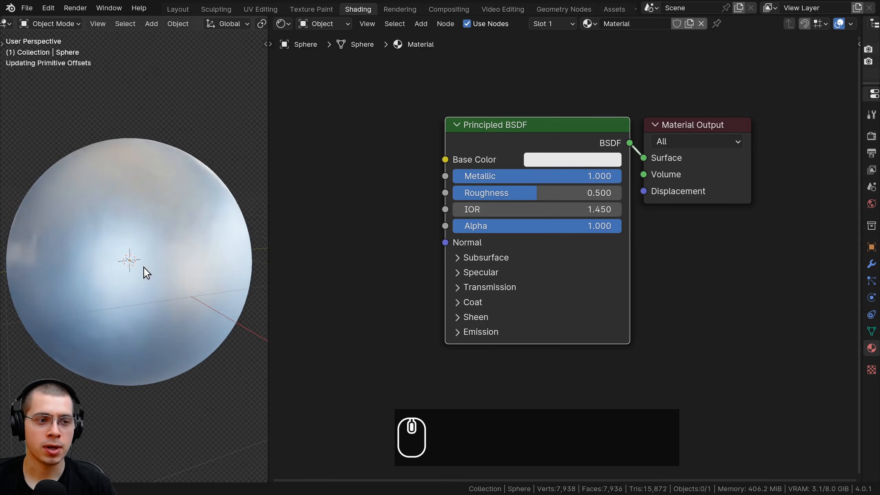
Darken the Principled BSDF's Base Color to a medium gray
{"action": "left_click", "coordinate": [535, 160]}
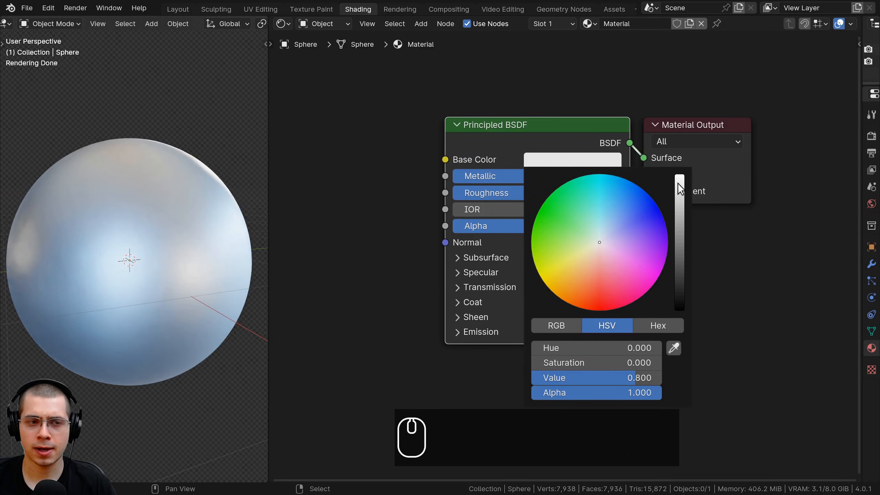
{"action": "left_click_drag", "start_coordinate": [678, 183], "coordinate": [679, 237]}
{"action": "mouse_move", "coordinate": [246, 186]}
{"action": "middle_mouse_down"}
{"action": "mouse_move", "coordinate": [187, 233]}
{"action": "mouse_move", "coordinate": [211, 201]}
{"action": "mouse_move", "coordinate": [172, 225]}
{"action": "middle_mouse_up"}
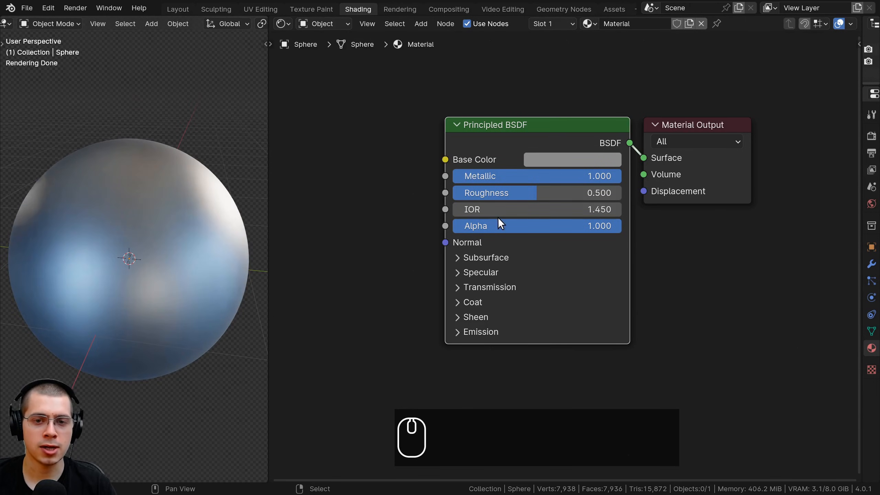
Lower the Principled BSDF's Roughness to 0.359 and check the sharper reflections on the sphere
{"action": "left_click_drag", "start_coordinate": [529, 193], "coordinate": [511, 192]}
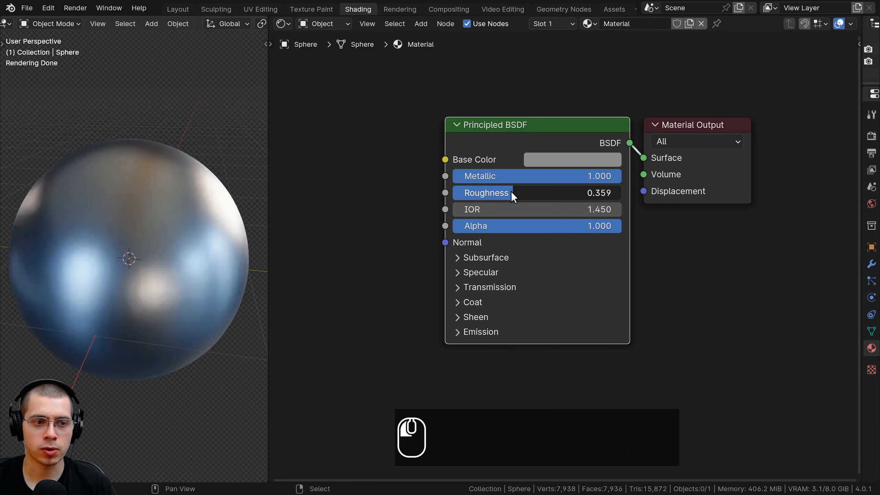
{"action": "middle_click_drag", "start_coordinate": [155, 176], "coordinate": [31, 151]}
{"action": "scroll", "coordinate": [231, 176], "scroll_direction": "down", "scroll_amount": 2}
{"action": "middle_click_drag", "start_coordinate": [97, 206], "coordinate": [178, 413]}
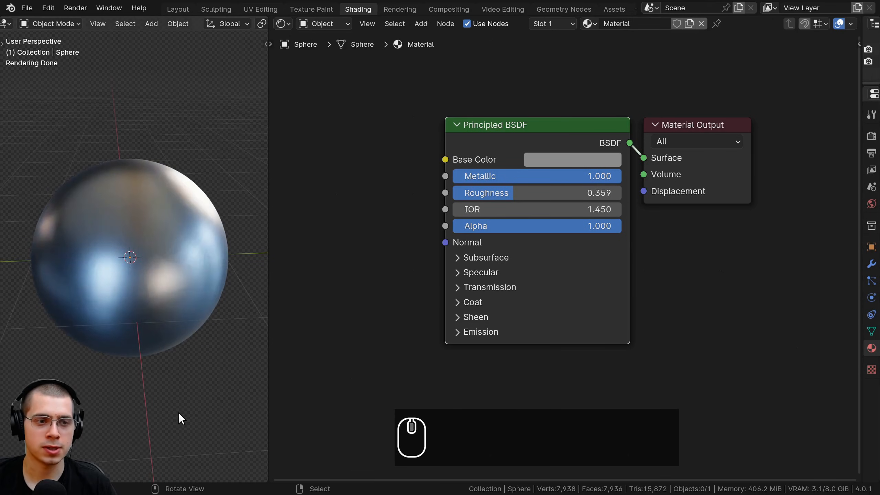
Resize the 3D viewport against the node editor and examine the metallic sphere's reflections from several angles
{"action": "left_click_drag", "start_coordinate": [269, 223], "coordinate": [358, 235]}
{"action": "middle_click_drag", "start_coordinate": [282, 289], "coordinate": [218, 297]}
{"action": "scroll", "coordinate": [219, 297], "scroll_direction": "up", "scroll_amount": 2}
{"action": "middle_click_drag", "start_coordinate": [491, 243], "coordinate": [537, 261]}
{"action": "scroll", "coordinate": [537, 261], "scroll_direction": "down", "scroll_amount": 1}
{"action": "left_click_drag", "start_coordinate": [357, 219], "coordinate": [335, 211]}
{"action": "scroll", "coordinate": [229, 189], "scroll_direction": "down", "scroll_amount": 1}
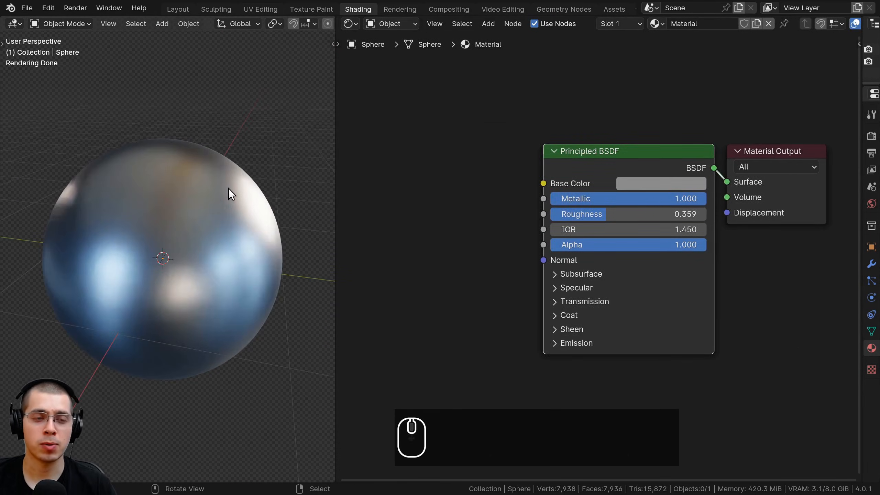
{"action": "middle_click_drag", "start_coordinate": [228, 189], "coordinate": [339, 154]}
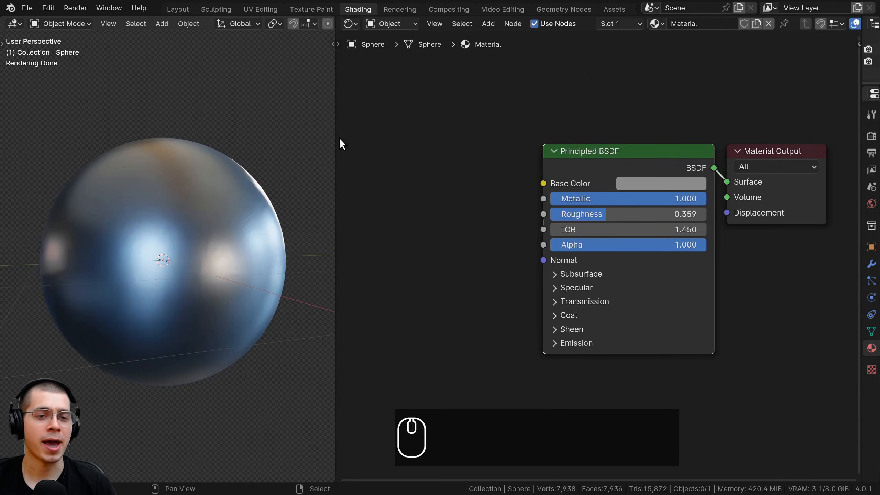
{"action": "left_click_drag", "start_coordinate": [336, 135], "coordinate": [259, 146]}
{"action": "middle_click_drag", "start_coordinate": [311, 180], "coordinate": [348, 184]}
{"action": "middle_click_drag", "start_coordinate": [214, 190], "coordinate": [210, 199]}
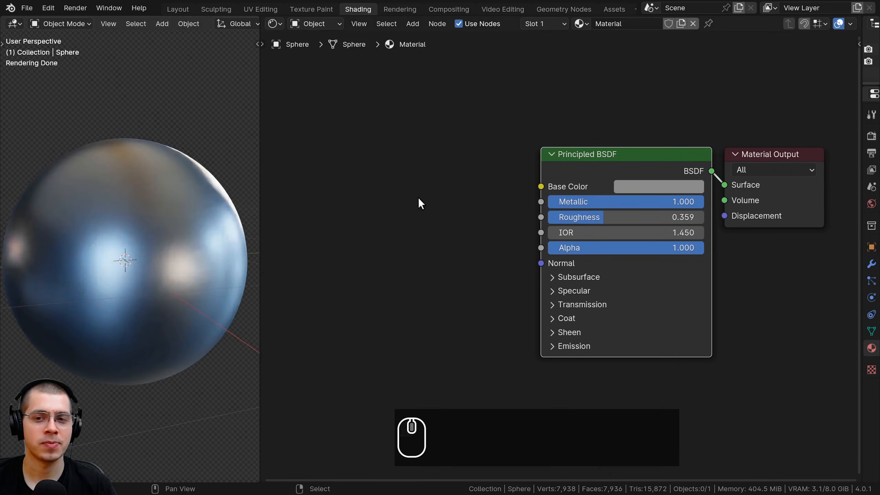
{"action": "middle_click_drag", "start_coordinate": [419, 199], "coordinate": [427, 200]}
{"action": "middle_click_drag", "start_coordinate": [546, 164], "coordinate": [551, 166]}
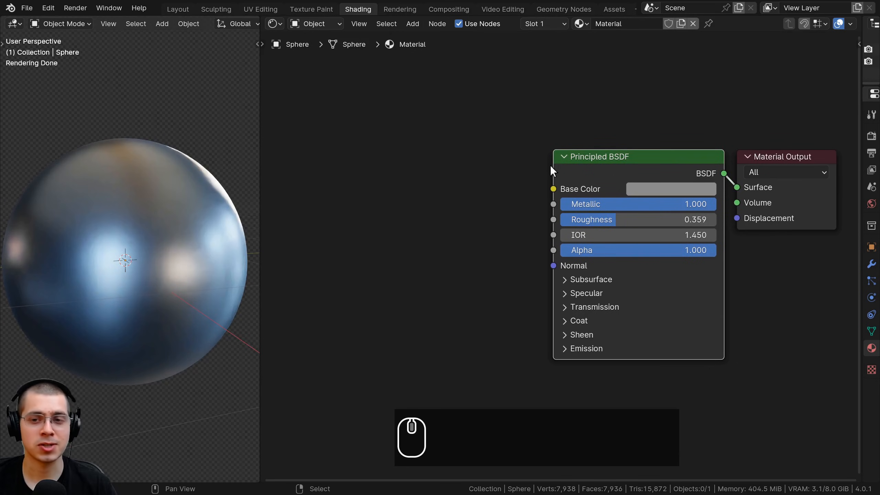
Add a Noise Texture node and place it before the Principled BSDF, leaving a gap between them
{"action": "left_click_drag", "start_coordinate": [598, 167], "coordinate": [601, 166]}
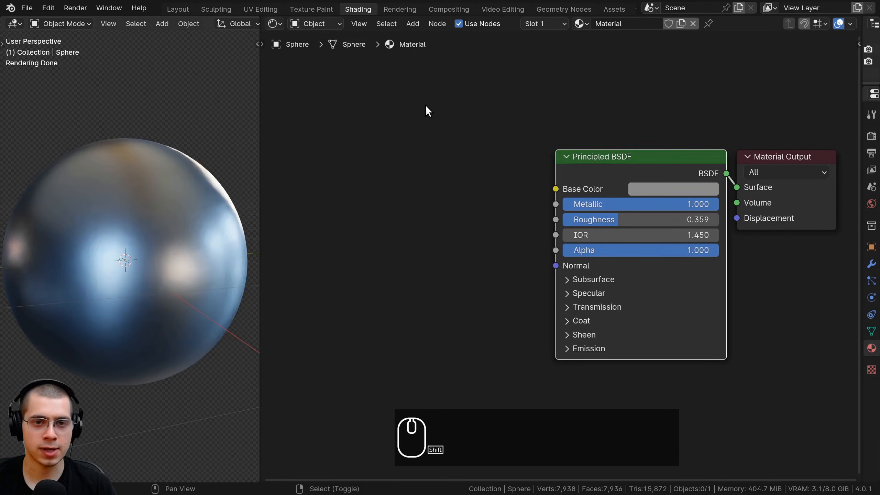
{"action": "key", "text": "shift+a"}
{"action": "type", "text": "noise"}
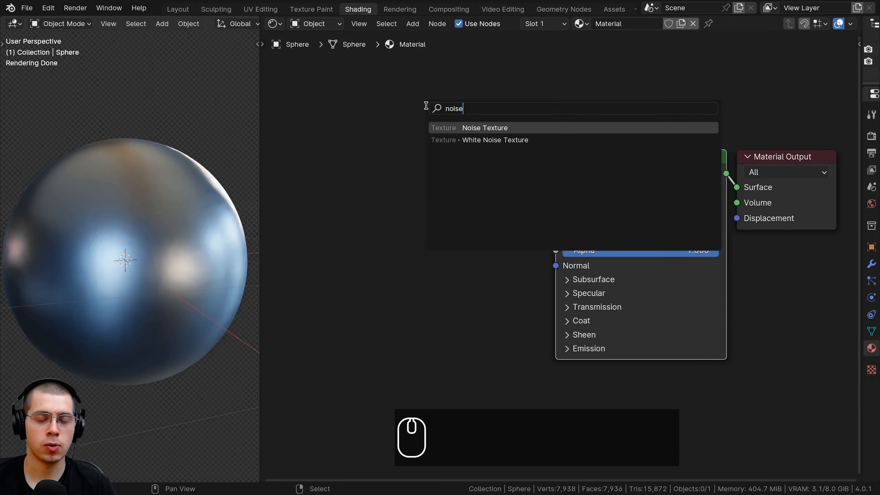
{"action": "key", "text": "Return"}
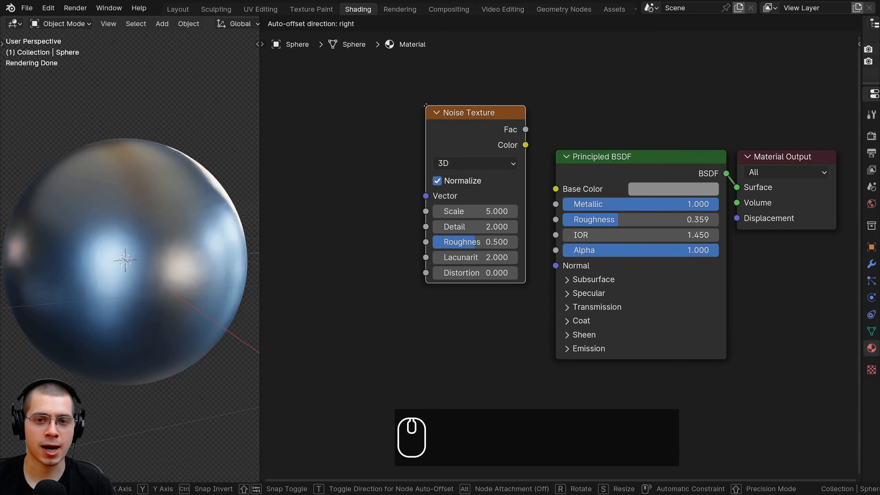
{"action": "left_click", "coordinate": [357, 156]}
{"action": "left_click_drag", "start_coordinate": [357, 155], "coordinate": [349, 165]}
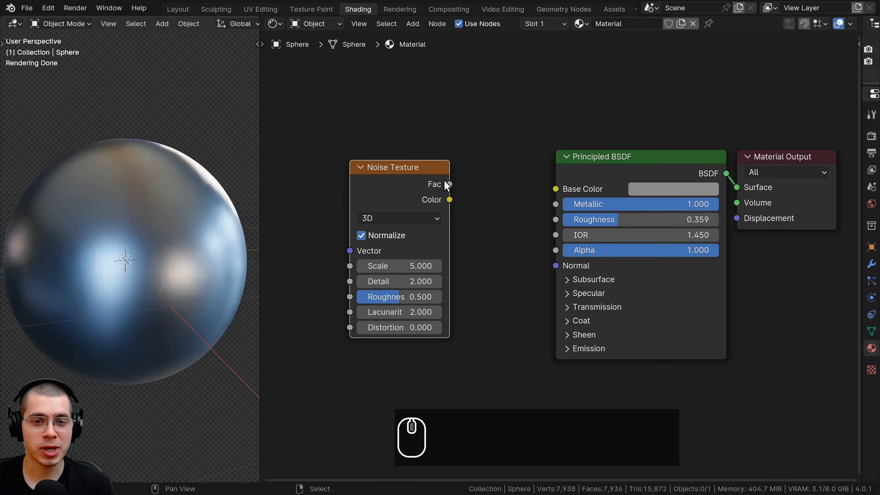
Connect the Noise Texture's Fac output to the Principled BSDF's Base Color and inspect the noise on the sphere
{"action": "left_click_drag", "start_coordinate": [452, 184], "coordinate": [513, 128]}
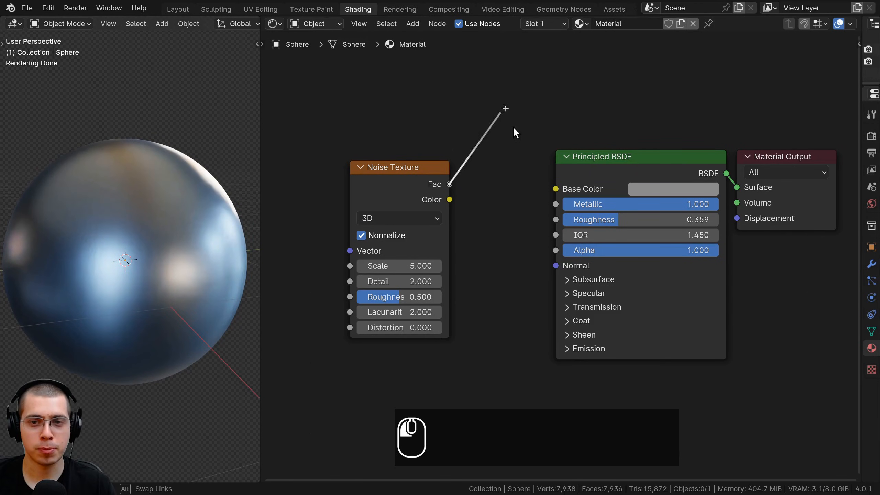
{"action": "left_click_drag", "start_coordinate": [564, 187], "coordinate": [563, 188]}
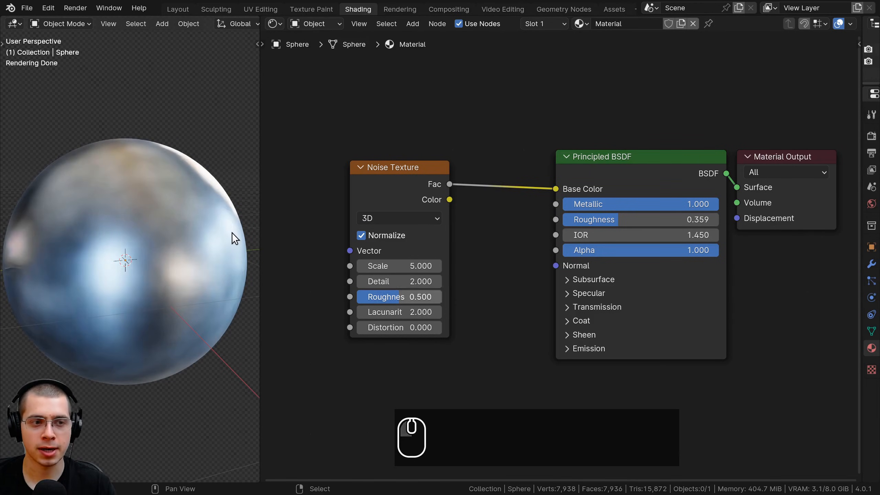
{"action": "scroll", "coordinate": [163, 201], "scroll_direction": "up", "scroll_amount": 2}
{"action": "middle_click_drag", "start_coordinate": [95, 167], "coordinate": [98, 252]}
{"action": "scroll", "coordinate": [114, 149], "scroll_direction": "down", "scroll_amount": 2}
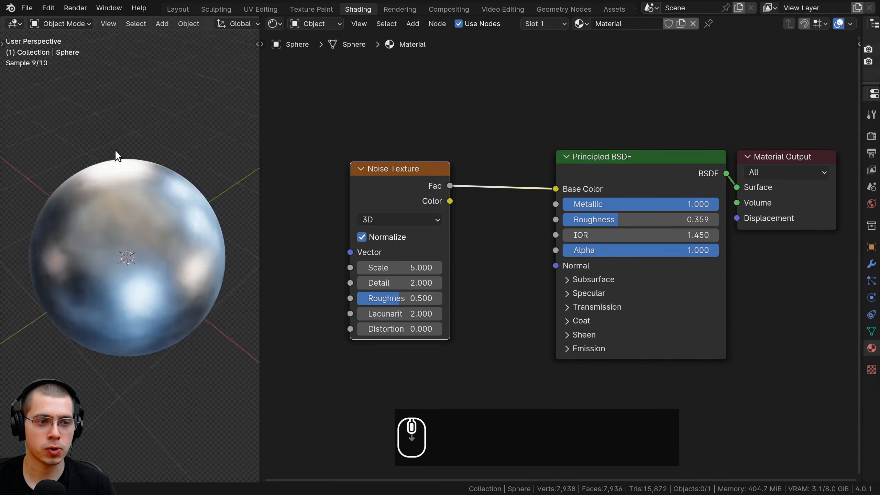
{"action": "middle_click_drag", "start_coordinate": [115, 149], "coordinate": [121, 90]}
{"action": "middle_click_drag", "start_coordinate": [137, 274], "coordinate": [92, 310]}
{"action": "scroll", "coordinate": [139, 261], "scroll_direction": "up", "scroll_amount": 2}
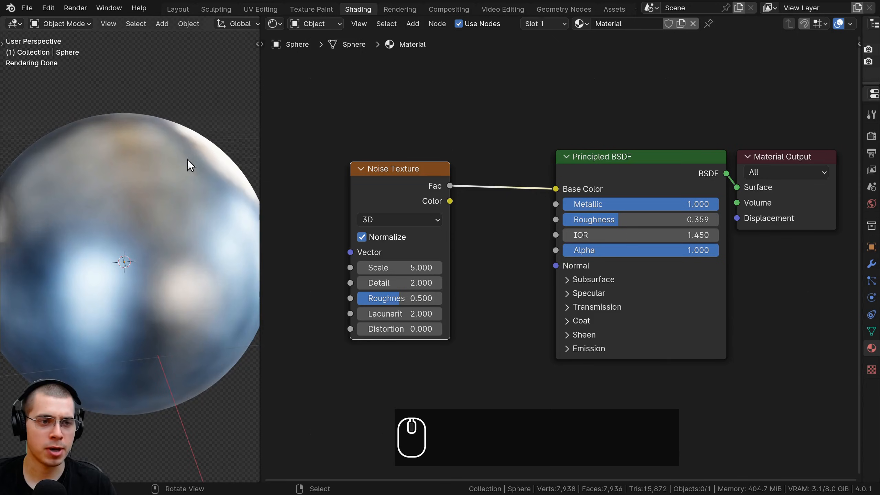
Add a Color Ramp node and insert it into the link between the Noise Texture and the Principled BSDF
{"action": "middle_click_drag", "start_coordinate": [444, 199], "coordinate": [414, 206]}
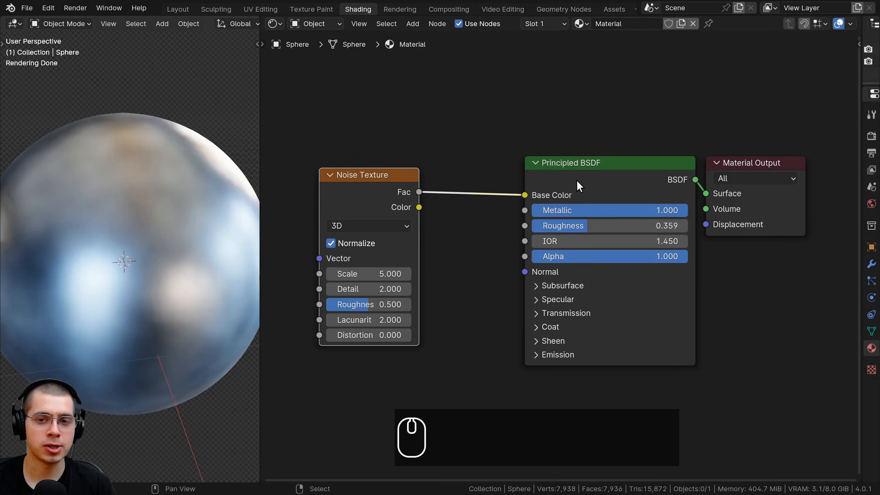
{"action": "middle_click_drag", "start_coordinate": [412, 118], "coordinate": [413, 117]}
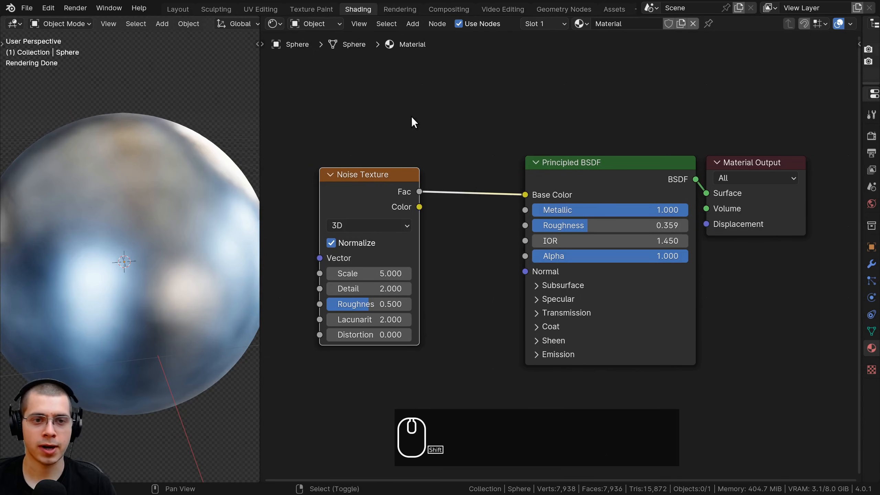
{"action": "key", "text": "shift+a"}
{"action": "left_click", "coordinate": [412, 116]}
{"action": "type", "text": "co"}
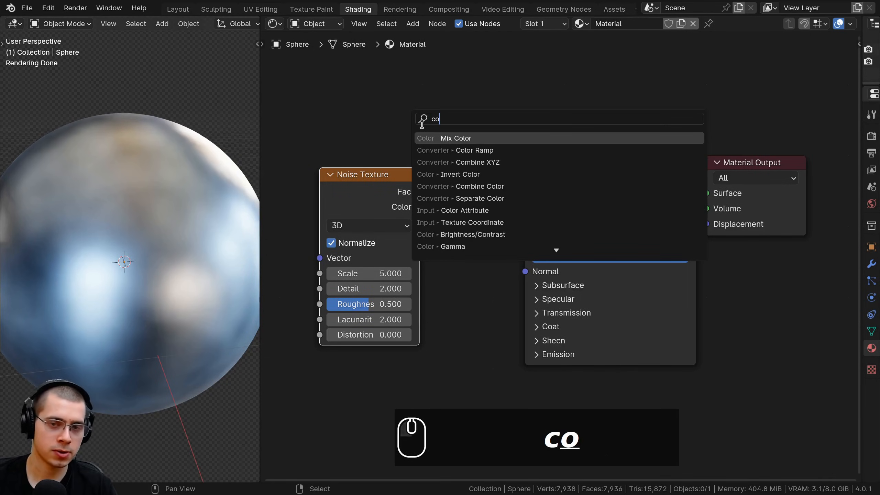
{"action": "type", "text": "lor ra"}
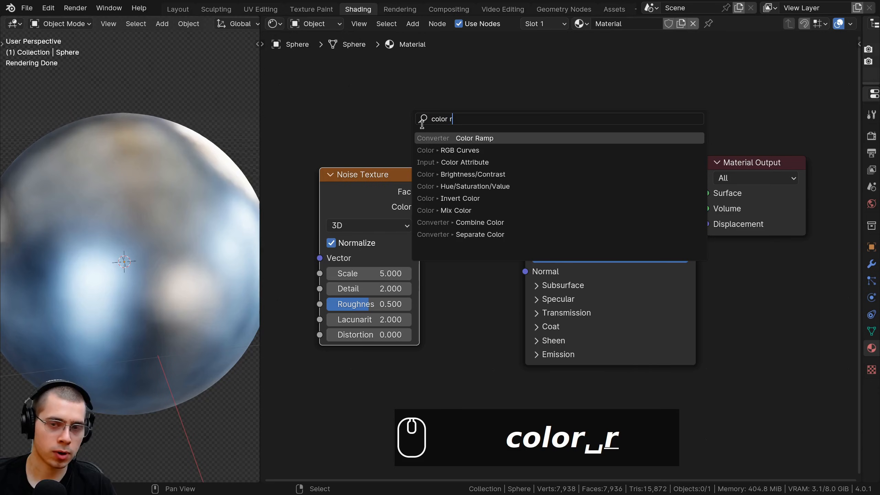
{"action": "left_click", "coordinate": [443, 138]}
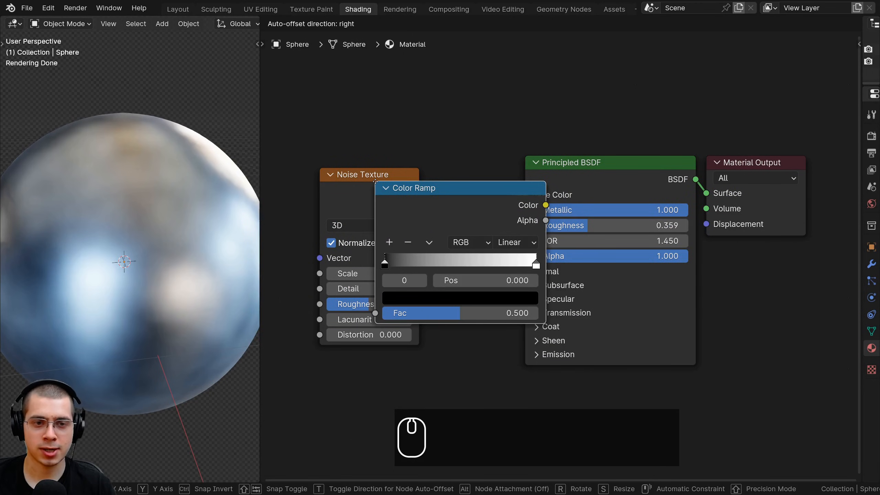
{"action": "left_click", "coordinate": [464, 173]}
Move the Principled BSDF node slightly closer to the Color Ramp and bring the Color Ramp into closer view
{"action": "scroll", "coordinate": [699, 190], "scroll_direction": "down", "scroll_amount": 2}
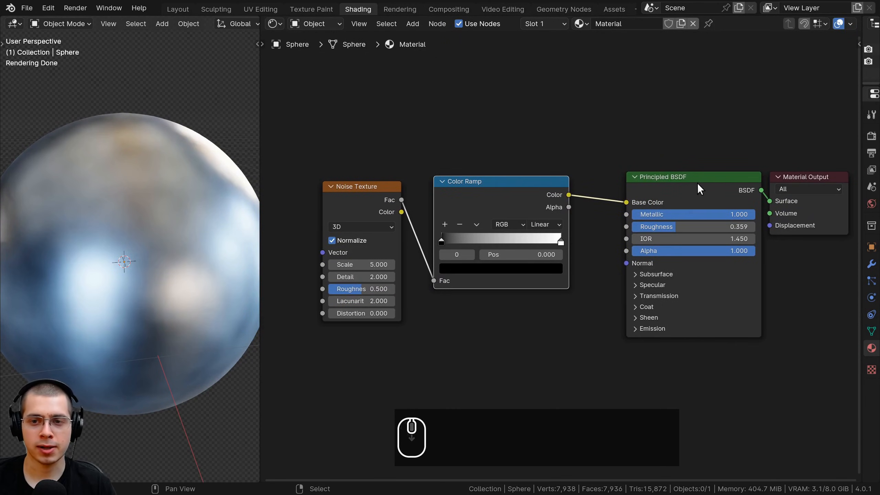
{"action": "left_click_drag", "start_coordinate": [698, 183], "coordinate": [687, 183]}
{"action": "middle_click_drag", "start_coordinate": [356, 220], "coordinate": [371, 222]}
{"action": "scroll", "coordinate": [451, 273], "scroll_direction": "up", "scroll_amount": 3}
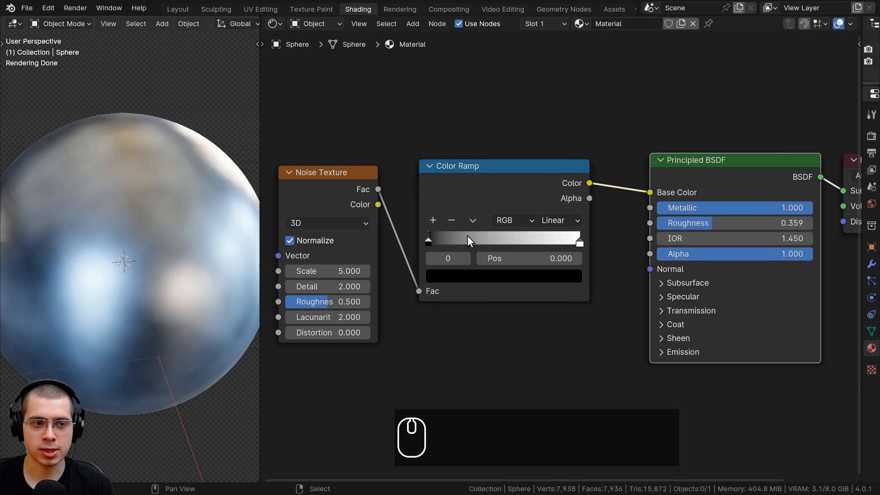
Darken the Color Ramp's white stop to a medium grey and check the result on the sphere
{"action": "middle_click_drag", "start_coordinate": [176, 197], "coordinate": [181, 189]}
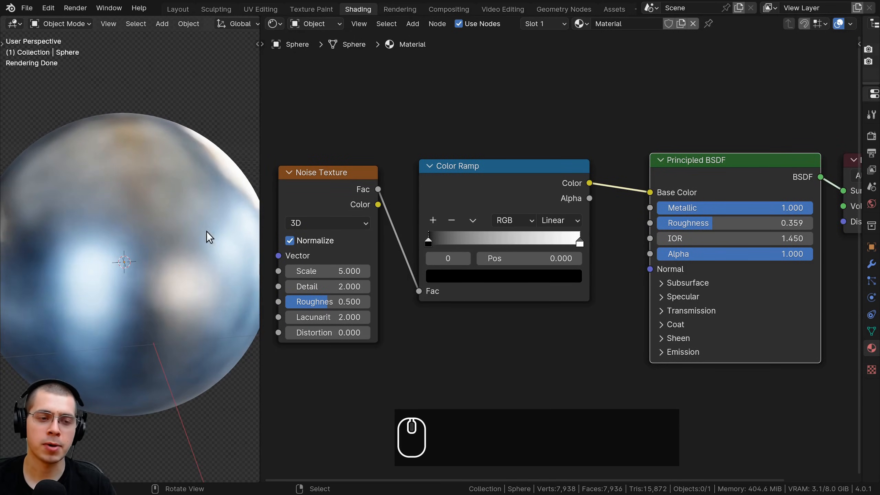
{"action": "left_click", "coordinate": [578, 242]}
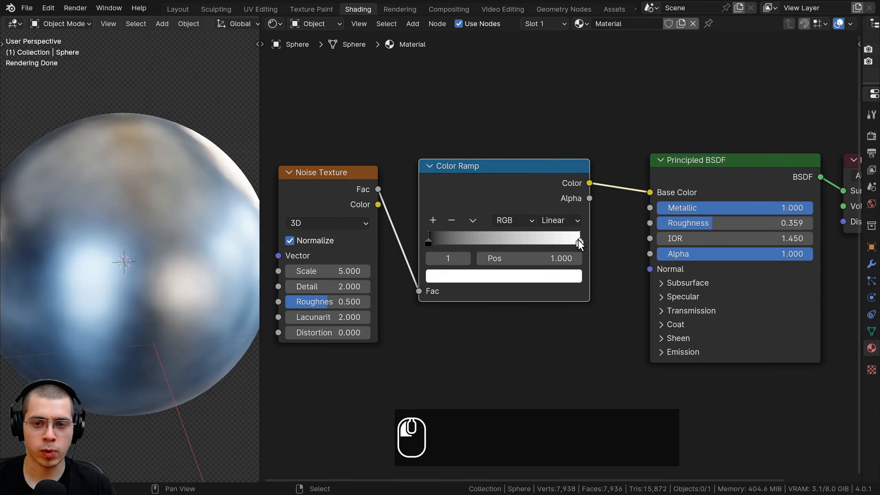
{"action": "left_click", "coordinate": [534, 277]}
{"action": "left_click_drag", "start_coordinate": [570, 60], "coordinate": [569, 108]}
{"action": "middle_click_drag", "start_coordinate": [175, 196], "coordinate": [97, 247]}
{"action": "scroll", "coordinate": [174, 222], "scroll_direction": "down", "scroll_amount": 4}
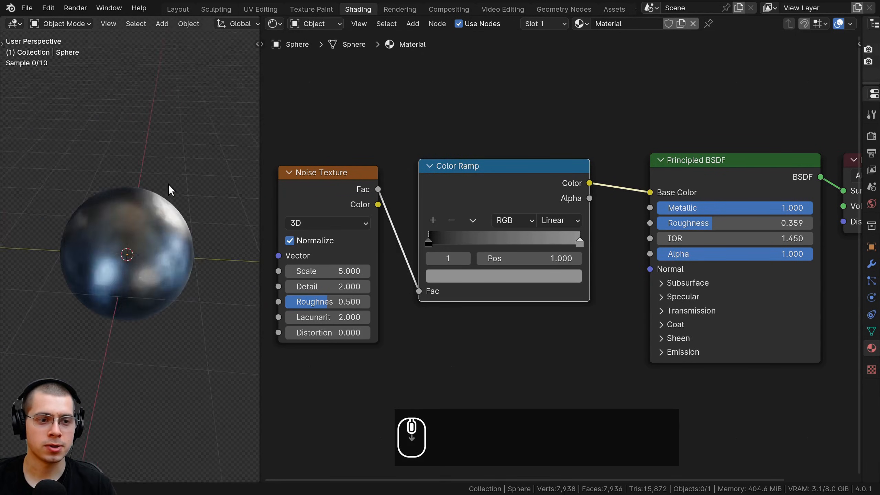
{"action": "middle_click_drag", "start_coordinate": [168, 183], "coordinate": [242, 190]}
{"action": "middle_click_drag", "start_coordinate": [177, 258], "coordinate": [159, 305]}
{"action": "scroll", "coordinate": [159, 304], "scroll_direction": "up", "scroll_amount": 2}
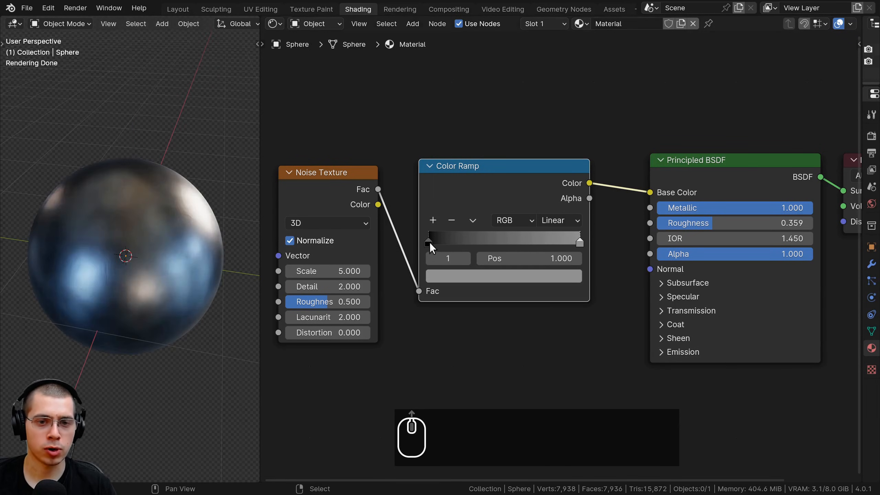
Bring the Color Ramp's stops closer together, with the black stop at about 0.196 and the grey stop at about 0.631
{"action": "left_click_drag", "start_coordinate": [435, 241], "coordinate": [454, 242]}
{"action": "left_click_drag", "start_coordinate": [578, 243], "coordinate": [537, 241]}
{"action": "left_click_drag", "start_coordinate": [459, 239], "coordinate": [452, 240]}
{"action": "mouse_move", "coordinate": [554, 242]}
{"action": "left_mouse_down"}
{"action": "mouse_move", "coordinate": [500, 236]}
{"action": "mouse_move", "coordinate": [538, 241]}
{"action": "left_mouse_up"}
{"action": "middle_click_drag", "start_coordinate": [175, 208], "coordinate": [188, 264]}
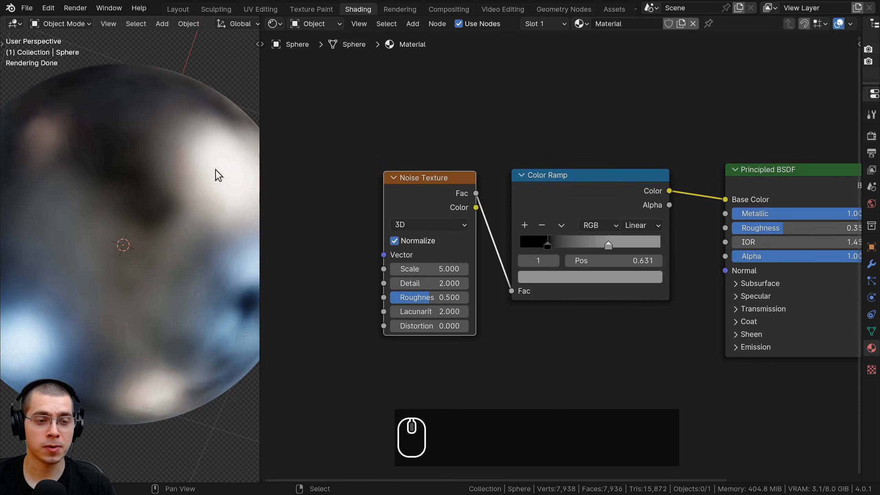
{"action": "middle_click_drag", "start_coordinate": [215, 169], "coordinate": [208, 264]}
{"action": "scroll", "coordinate": [473, 380], "scroll_direction": "up", "scroll_amount": 1}
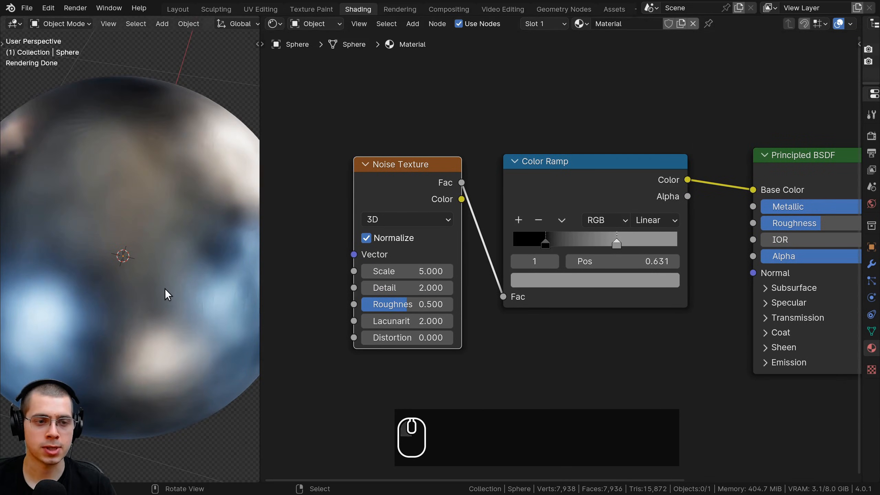
{"action": "middle_click_drag", "start_coordinate": [165, 289], "coordinate": [143, 289]}
{"action": "scroll", "coordinate": [143, 290], "scroll_direction": "down", "scroll_amount": 1}
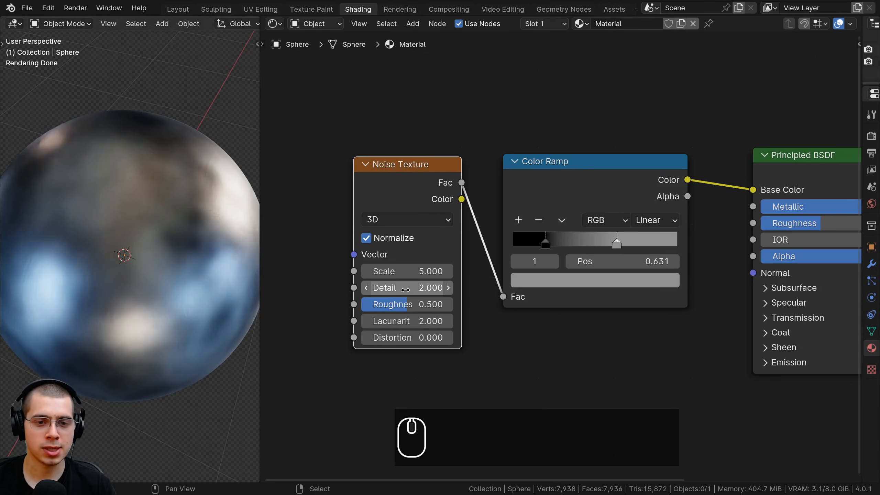
Raise the Noise Texture's Detail to 15 and check the finer noise on the sphere
{"action": "left_click_drag", "start_coordinate": [404, 289], "coordinate": [454, 290]}
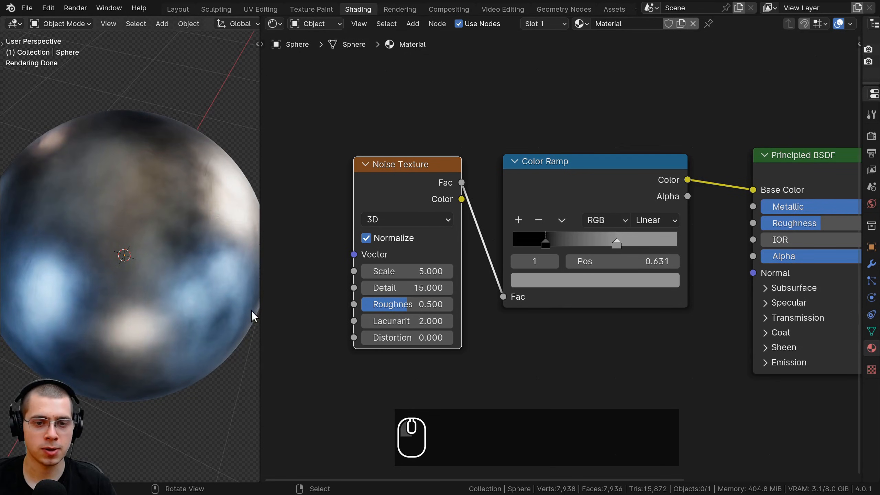
{"action": "scroll", "coordinate": [110, 340], "scroll_direction": "down", "scroll_amount": 1}
{"action": "middle_click_drag", "start_coordinate": [111, 339], "coordinate": [78, 242]}
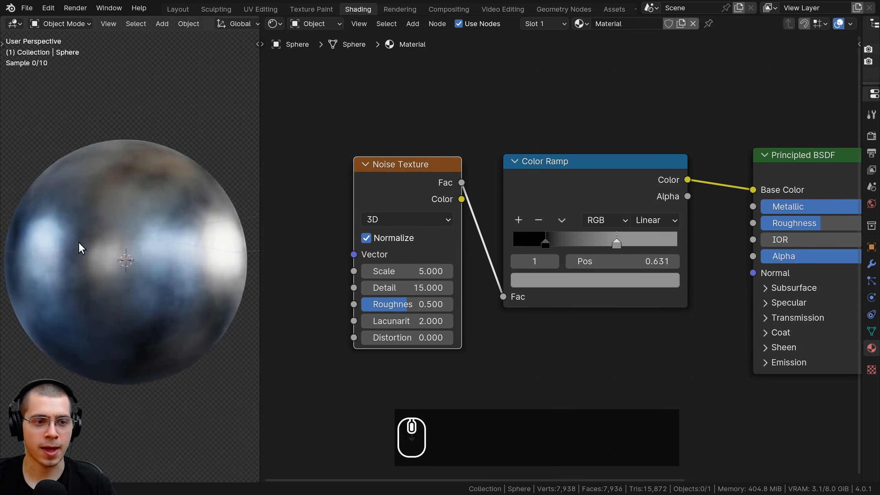
{"action": "scroll", "coordinate": [167, 301], "scroll_direction": "up", "scroll_amount": 1}
{"action": "scroll", "coordinate": [291, 365], "scroll_direction": "up", "scroll_amount": 1}
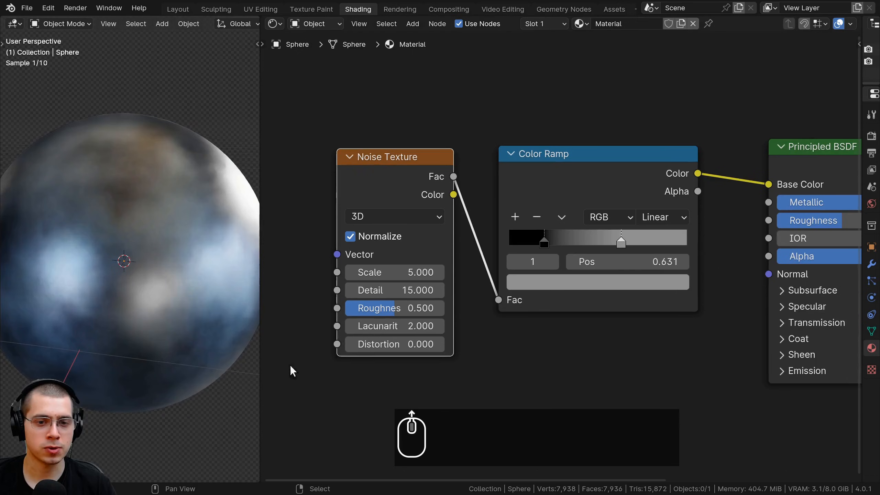
Set the Noise Texture's Roughness to 0.6 and inspect the surface from another angle
{"action": "left_click", "coordinate": [398, 313]}
{"action": "key", "text": "Right"}
{"action": "key", "text": "BackSpace"}
{"action": "type", "text": "6"}
{"action": "key", "text": "Return"}
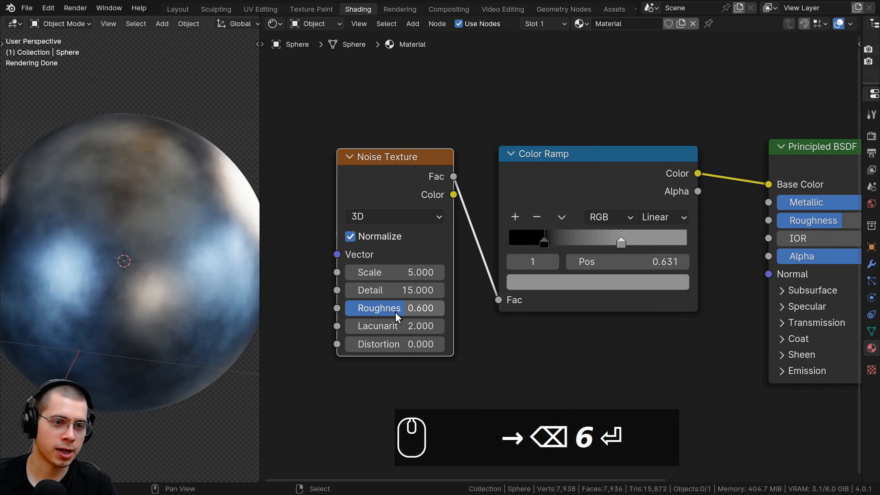
{"action": "middle_click_drag", "start_coordinate": [164, 349], "coordinate": [96, 228]}
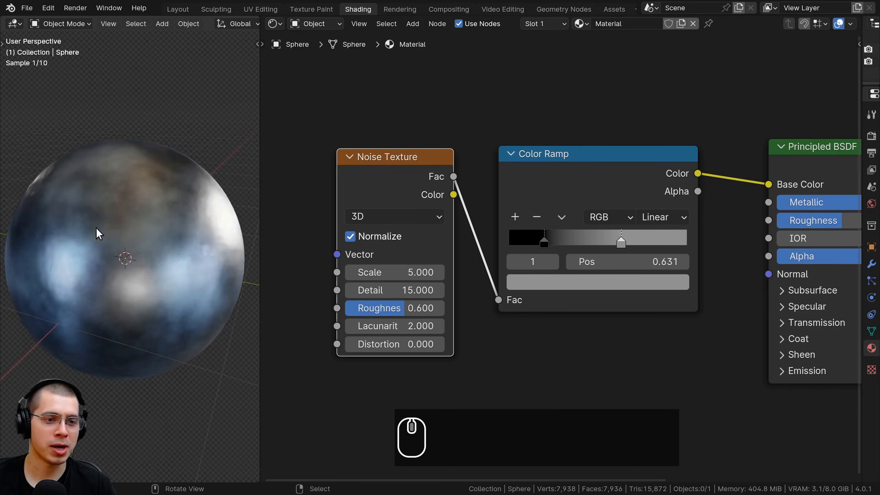
{"action": "scroll", "coordinate": [108, 244], "scroll_direction": "up", "scroll_amount": 3}
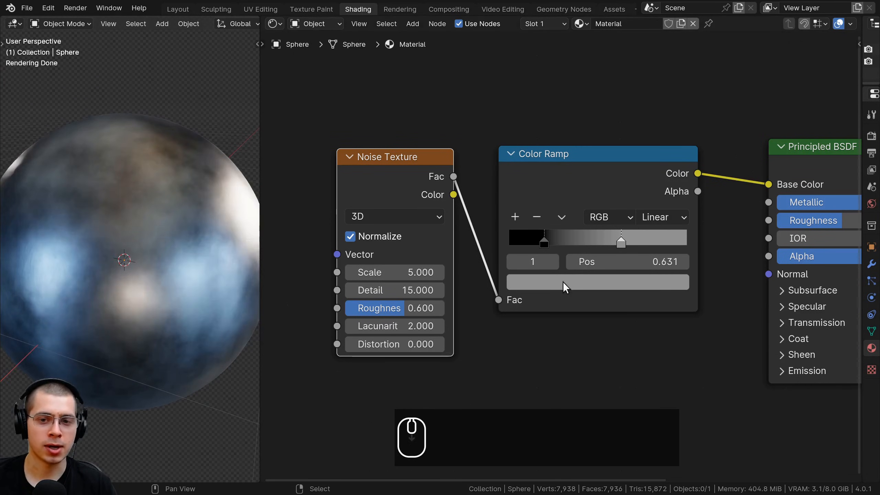
{"action": "scroll", "coordinate": [173, 222], "scroll_direction": "down", "scroll_amount": 2}
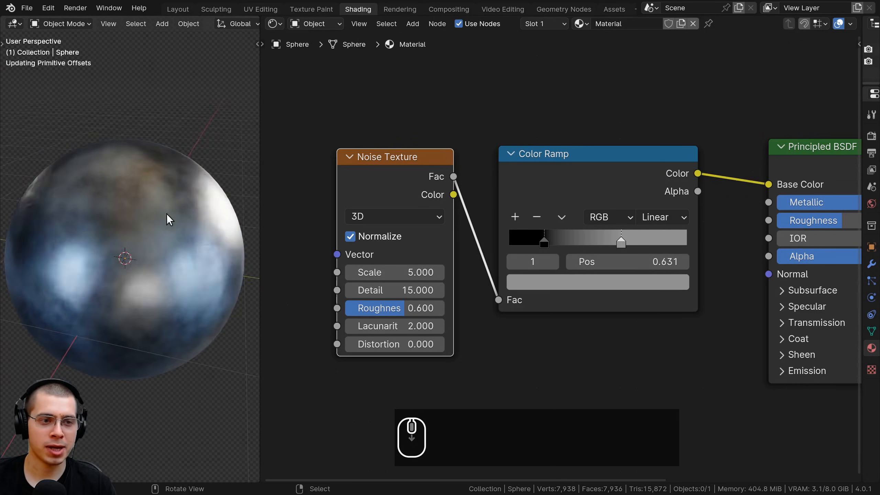
Recolour the Color Ramp's black stop to a very dark, saturated orange-brown and inspect the rusty tint on the sphere
{"action": "left_click", "coordinate": [544, 240]}
{"action": "scroll", "coordinate": [523, 297], "scroll_direction": "down", "scroll_amount": 1}
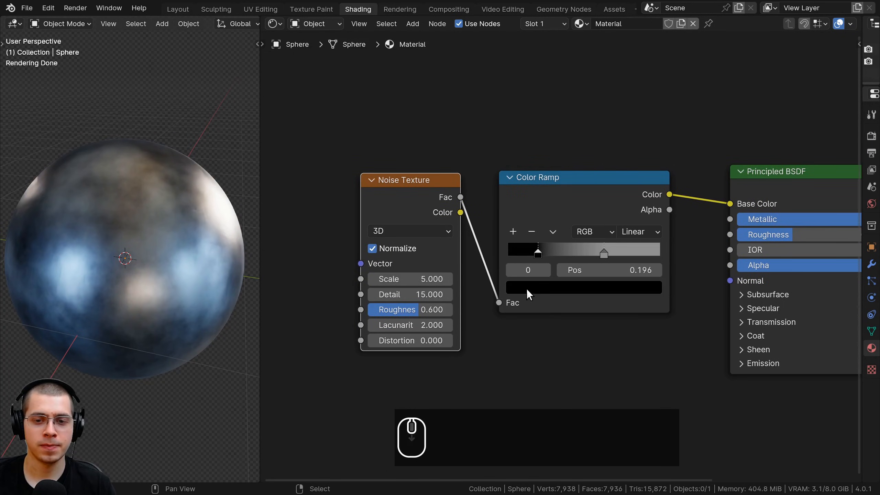
{"action": "left_click", "coordinate": [527, 288]}
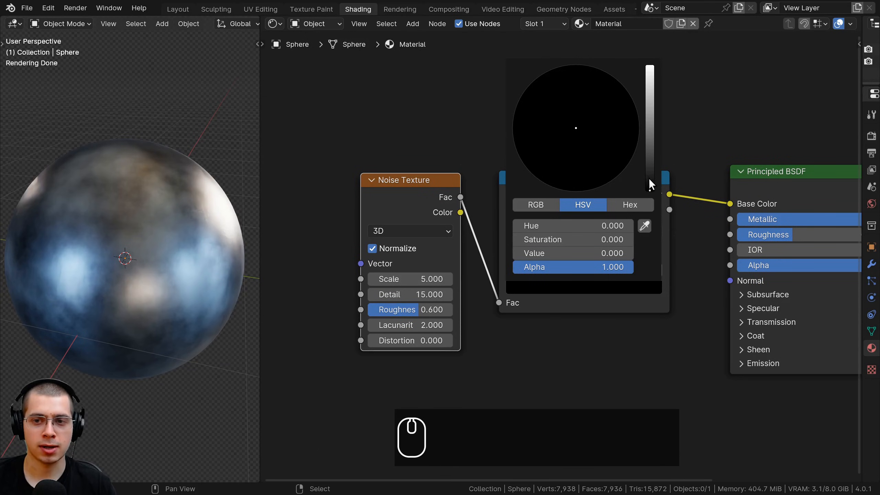
{"action": "left_click_drag", "start_coordinate": [649, 179], "coordinate": [650, 172]}
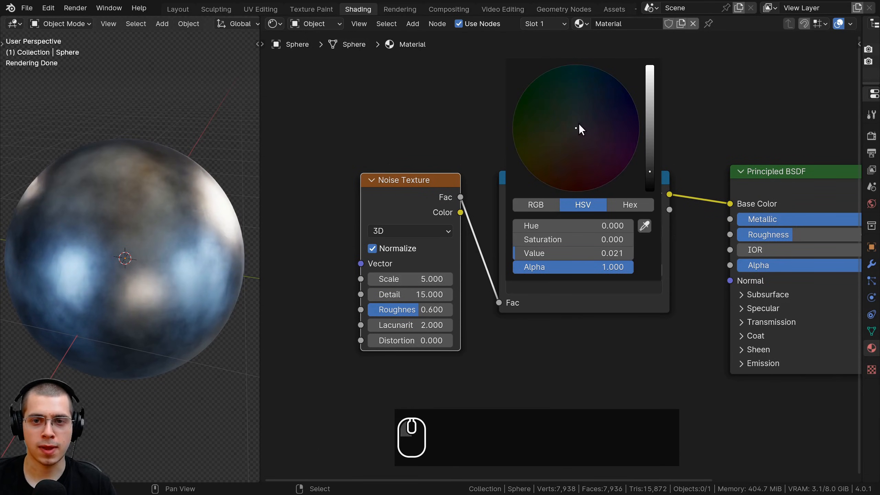
{"action": "left_click", "coordinate": [648, 157]}
{"action": "left_click_drag", "start_coordinate": [578, 131], "coordinate": [553, 177]}
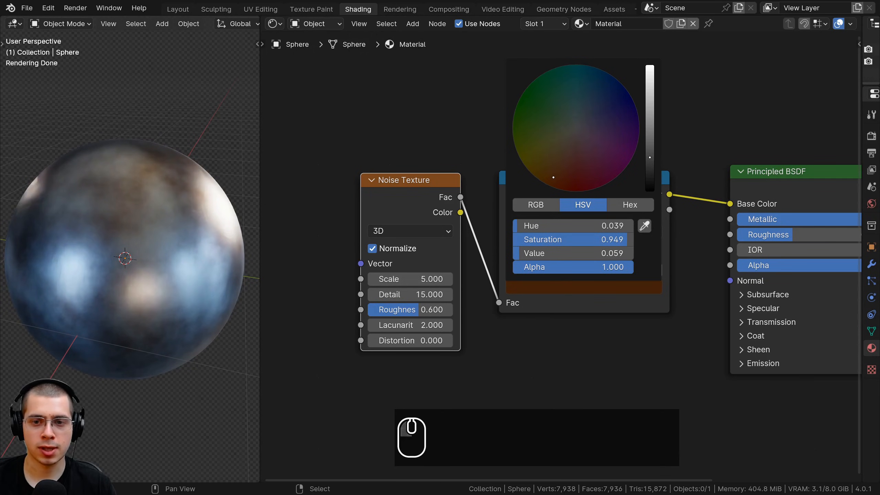
{"action": "left_click_drag", "start_coordinate": [649, 179], "coordinate": [553, 174]}
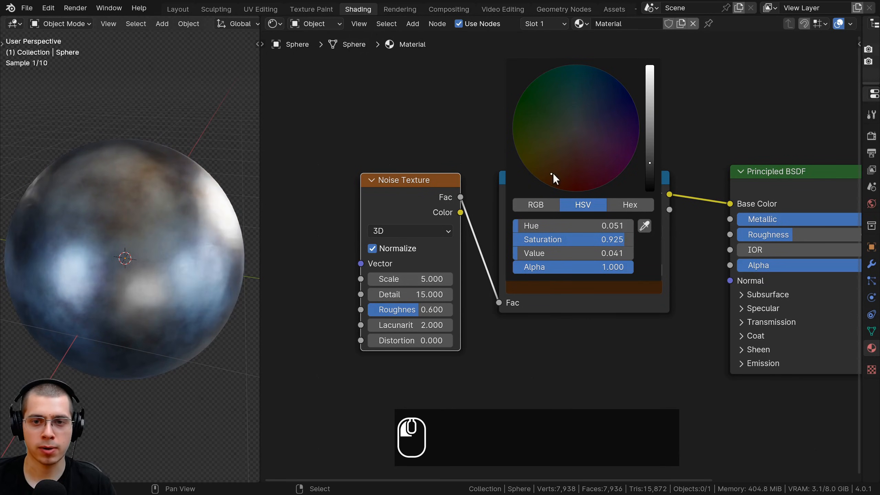
{"action": "left_click_drag", "start_coordinate": [653, 159], "coordinate": [647, 85]}
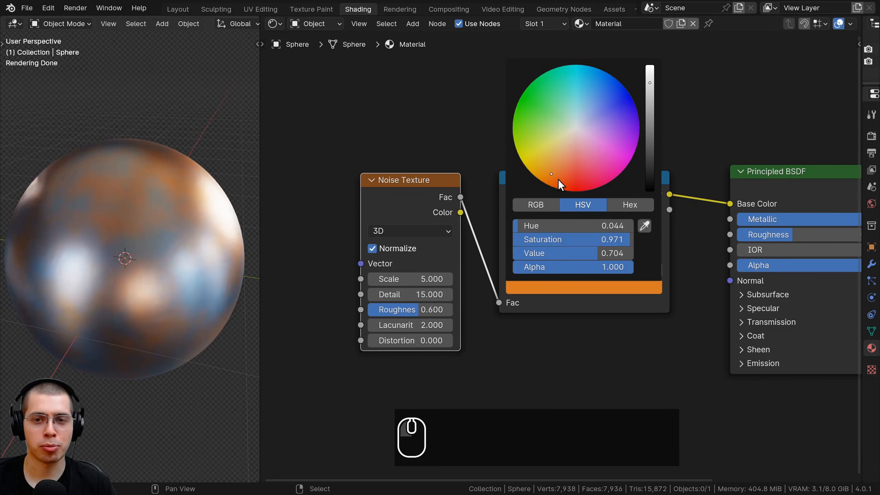
{"action": "left_click_drag", "start_coordinate": [559, 178], "coordinate": [559, 179]}
{"action": "left_click_drag", "start_coordinate": [649, 84], "coordinate": [650, 162]}
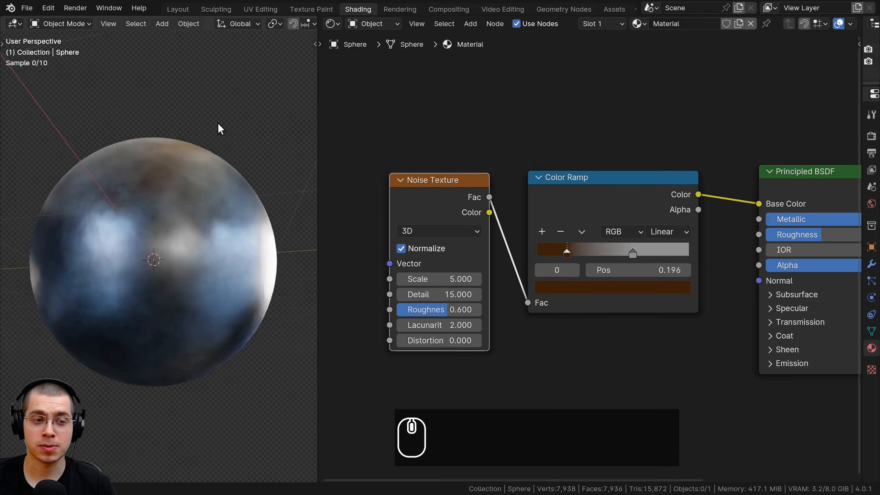
{"action": "middle_click_drag", "start_coordinate": [217, 122], "coordinate": [151, 187]}
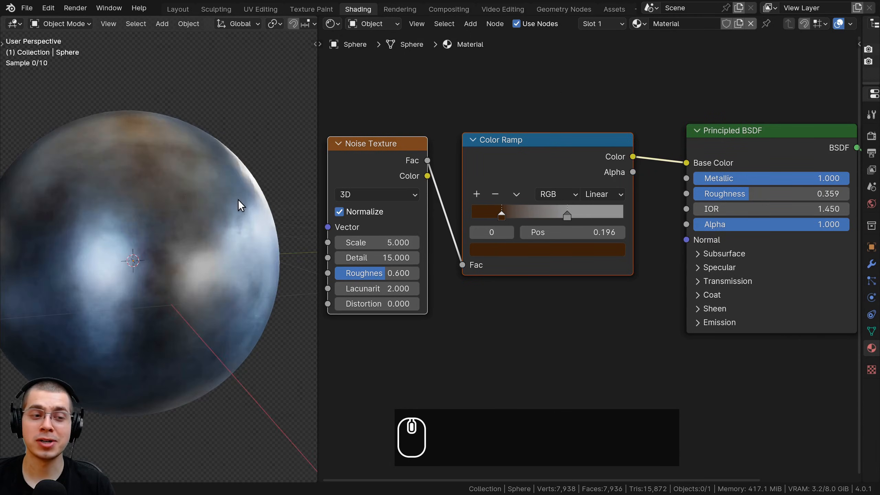
{"action": "middle_click_drag", "start_coordinate": [238, 200], "coordinate": [213, 251]}
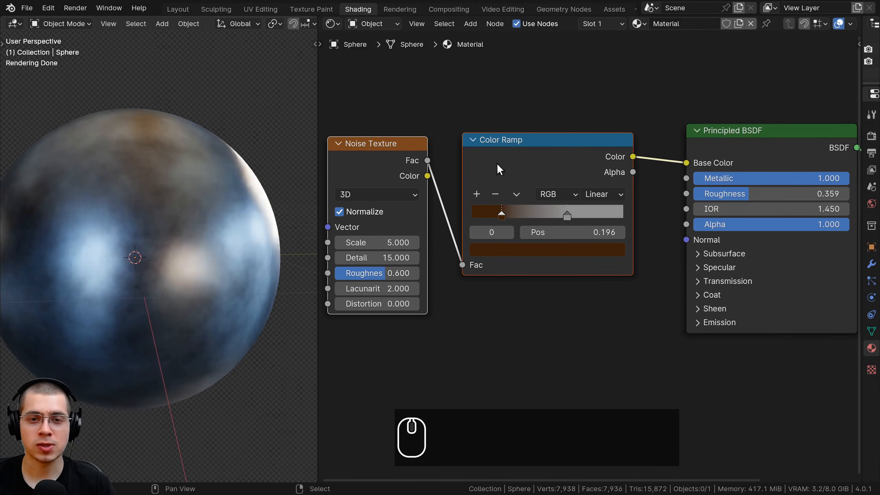
Lower the Principled BSDF's Roughness to about 0.304 and check the sharper reflections on the sphere
{"action": "left_click", "coordinate": [520, 144]}
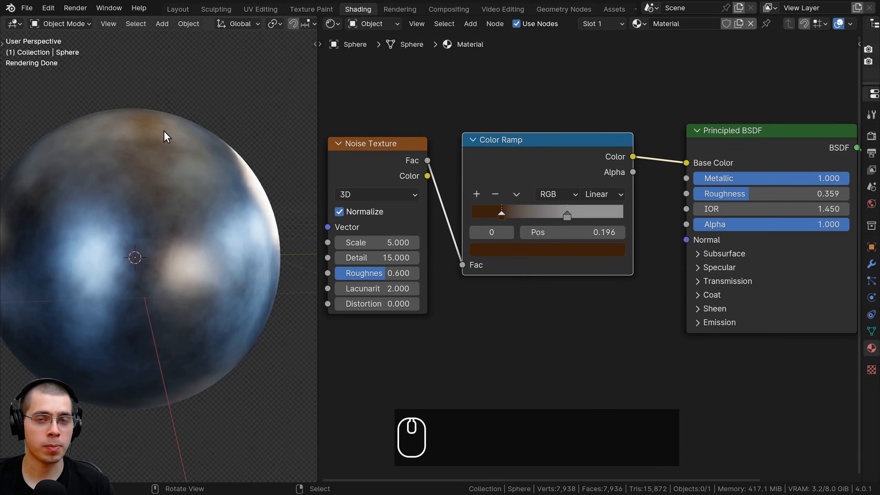
{"action": "middle_click_drag", "start_coordinate": [737, 191], "coordinate": [657, 182]}
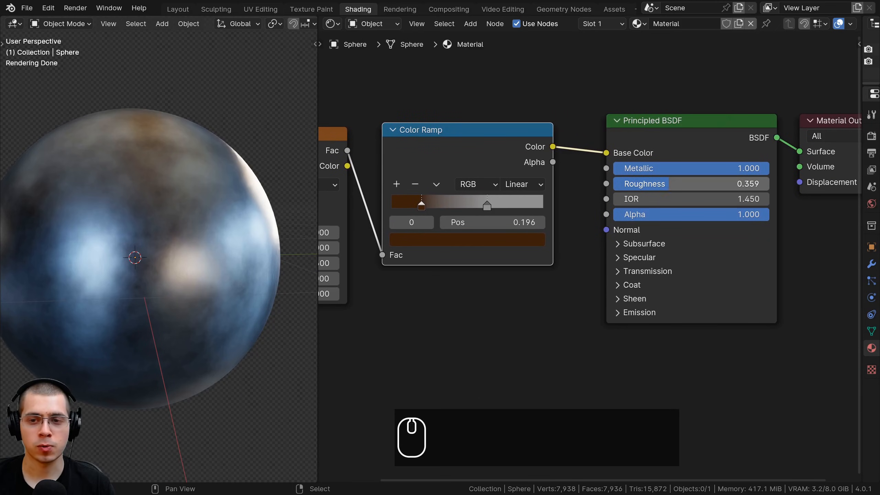
{"action": "mouse_move", "coordinate": [660, 183]}
{"action": "left_mouse_down"}
{"action": "mouse_move", "coordinate": [679, 184]}
{"action": "mouse_move", "coordinate": [640, 184]}
{"action": "mouse_move", "coordinate": [659, 184]}
{"action": "mouse_move", "coordinate": [644, 184]}
{"action": "mouse_move", "coordinate": [651, 183]}
{"action": "left_mouse_up"}
{"action": "mouse_move", "coordinate": [236, 149]}
{"action": "middle_mouse_down"}
{"action": "mouse_move", "coordinate": [216, 148]}
{"action": "mouse_move", "coordinate": [248, 160]}
{"action": "middle_mouse_up"}
{"action": "middle_click_drag", "start_coordinate": [419, 161], "coordinate": [508, 166]}
{"action": "middle_click_drag", "start_coordinate": [183, 155], "coordinate": [184, 176]}
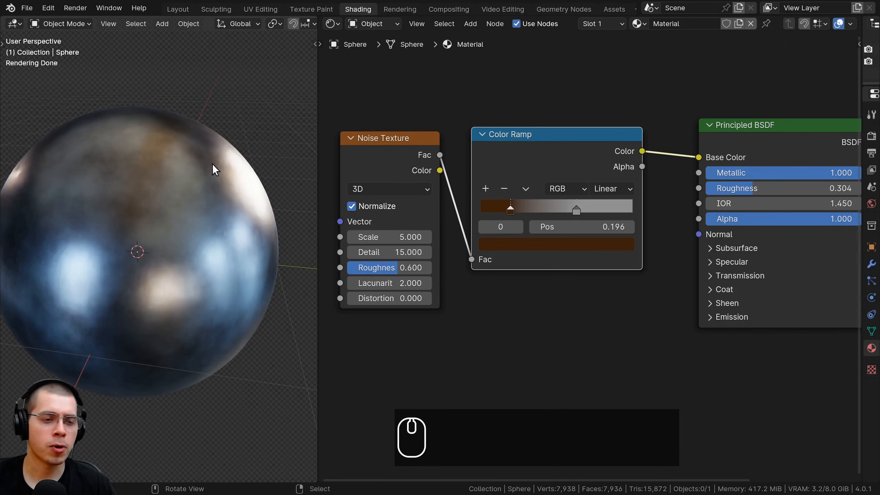
Nudge the Color Ramp node and move the Noise Texture lower and farther from it to make room for another link
{"action": "left_click_drag", "start_coordinate": [481, 133], "coordinate": [478, 133]}
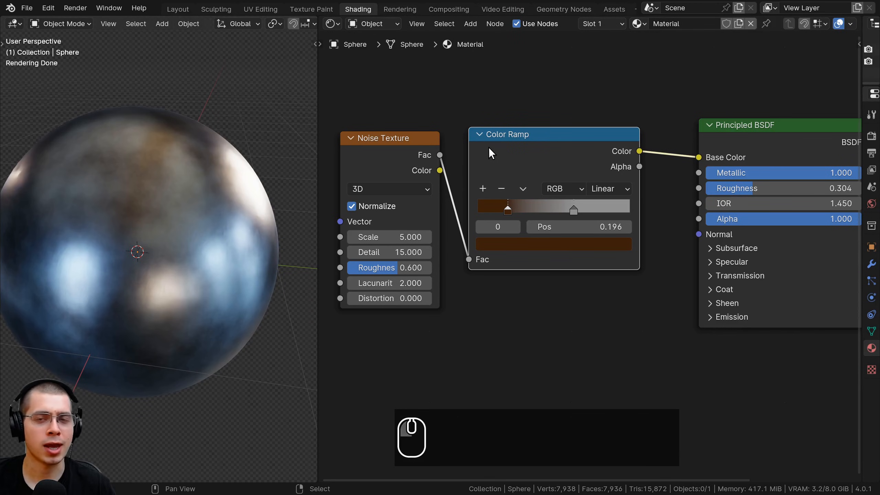
{"action": "middle_click_drag", "start_coordinate": [474, 150], "coordinate": [465, 144]}
{"action": "left_click_drag", "start_coordinate": [489, 165], "coordinate": [487, 168]}
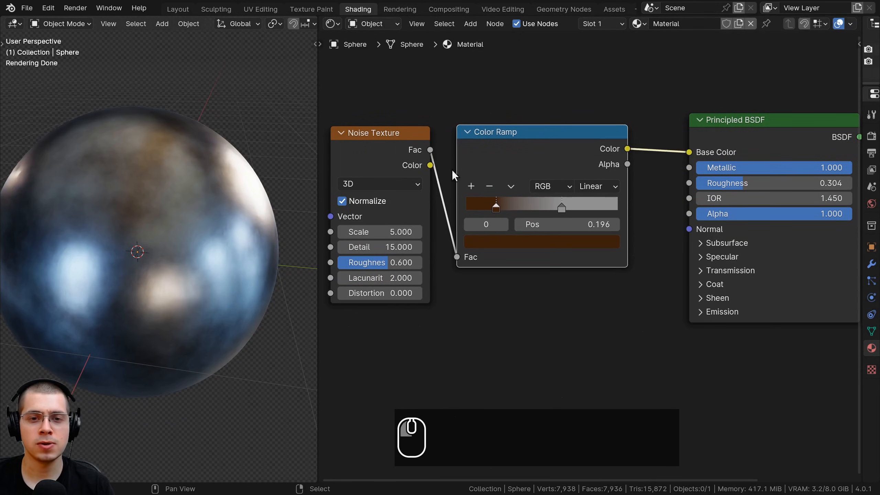
{"action": "left_click_drag", "start_coordinate": [382, 156], "coordinate": [348, 193]}
{"action": "middle_click_drag", "start_coordinate": [378, 186], "coordinate": [406, 149]}
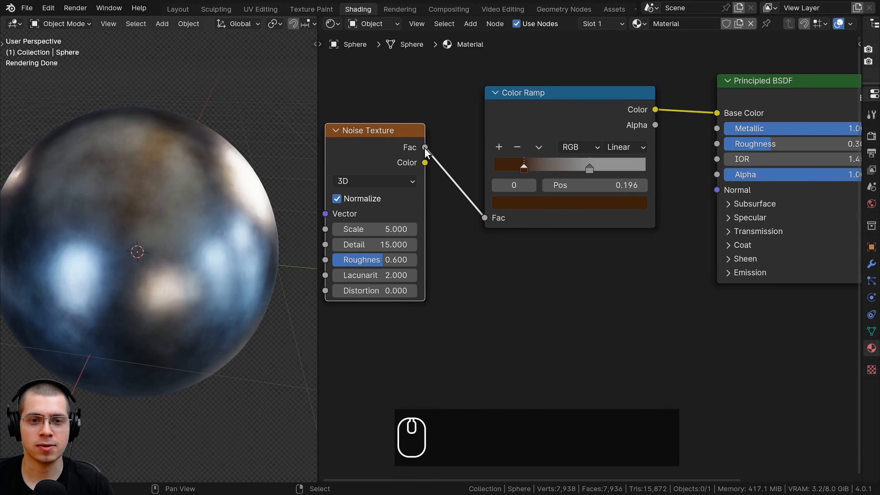
Connect the Noise Texture's Fac output to the Principled BSDF's Roughness and move the Color Ramp above the new link
{"action": "left_click_drag", "start_coordinate": [425, 147], "coordinate": [717, 143]}
{"action": "middle_click_drag", "start_coordinate": [717, 142], "coordinate": [647, 200]}
{"action": "left_click_drag", "start_coordinate": [520, 225], "coordinate": [516, 115]}
Examine from several angles how the noise-driven roughness varies the reflections across the sphere
{"action": "middle_click_drag", "start_coordinate": [183, 235], "coordinate": [163, 244]}
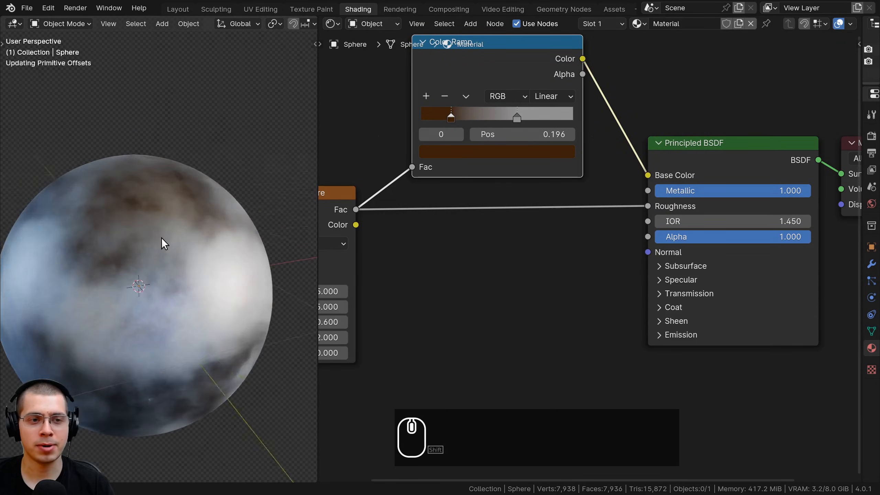
{"action": "scroll", "coordinate": [193, 152], "scroll_direction": "up", "scroll_amount": 3}
{"action": "middle_click_drag", "start_coordinate": [200, 168], "coordinate": [163, 157]}
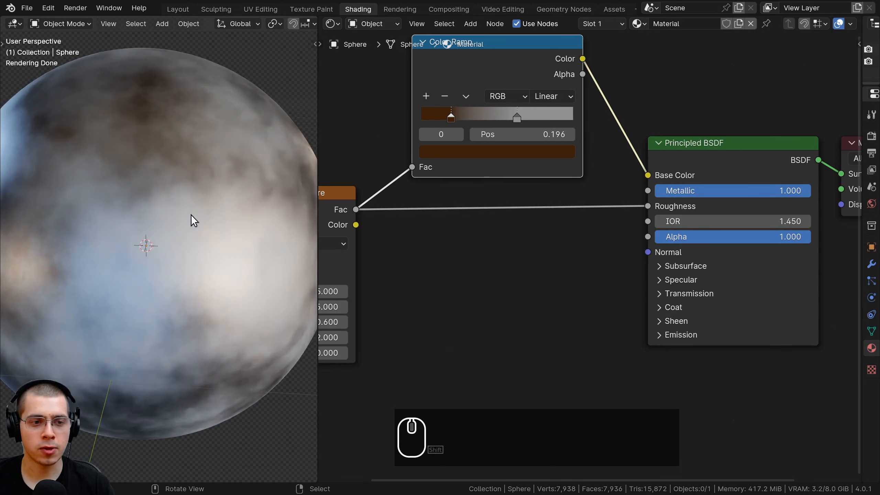
{"action": "middle_click_drag", "start_coordinate": [215, 248], "coordinate": [205, 210]}
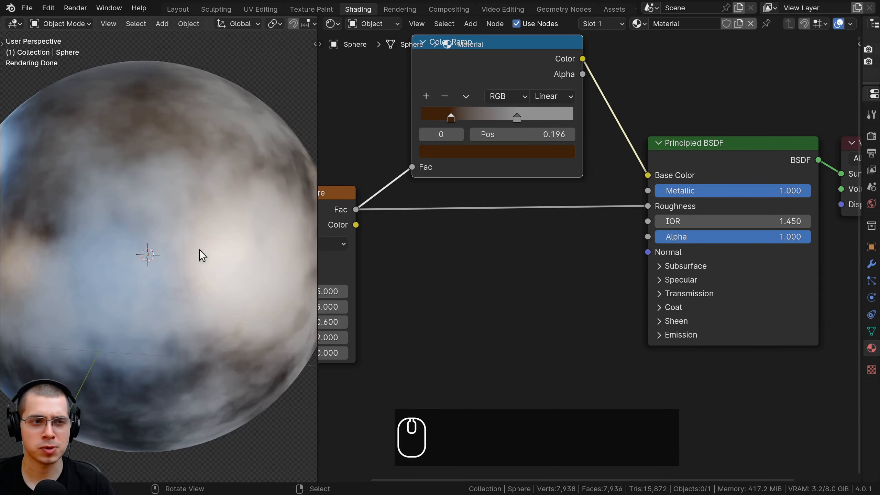
{"action": "middle_click_drag", "start_coordinate": [152, 173], "coordinate": [200, 234]}
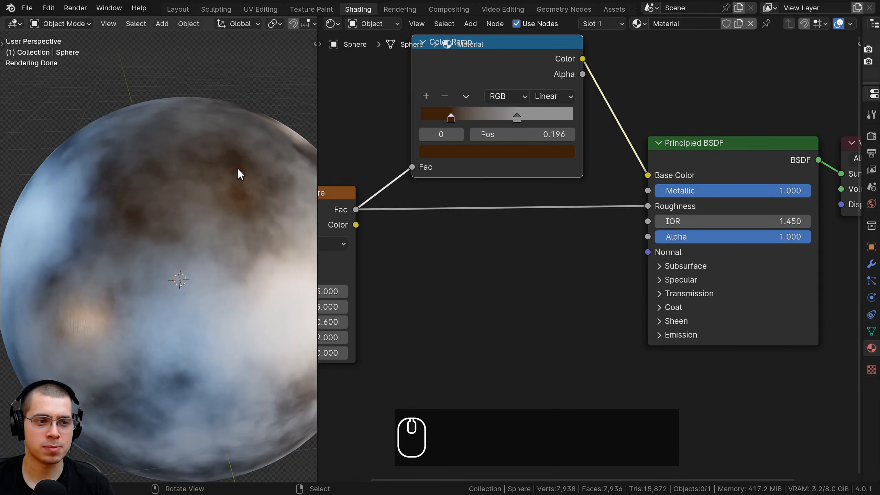
{"action": "middle_click_drag", "start_coordinate": [241, 174], "coordinate": [248, 278]}
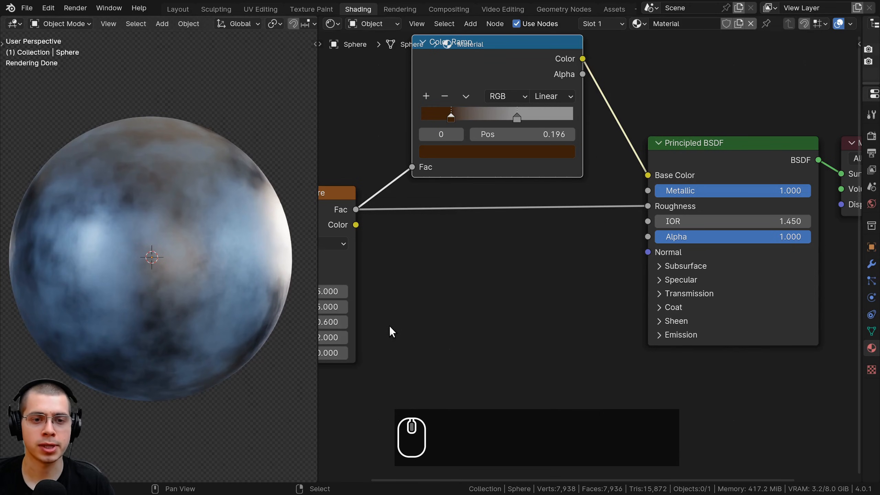
{"action": "middle_click_drag", "start_coordinate": [390, 330], "coordinate": [411, 335]}
{"action": "middle_click_drag", "start_coordinate": [140, 193], "coordinate": [148, 194]}
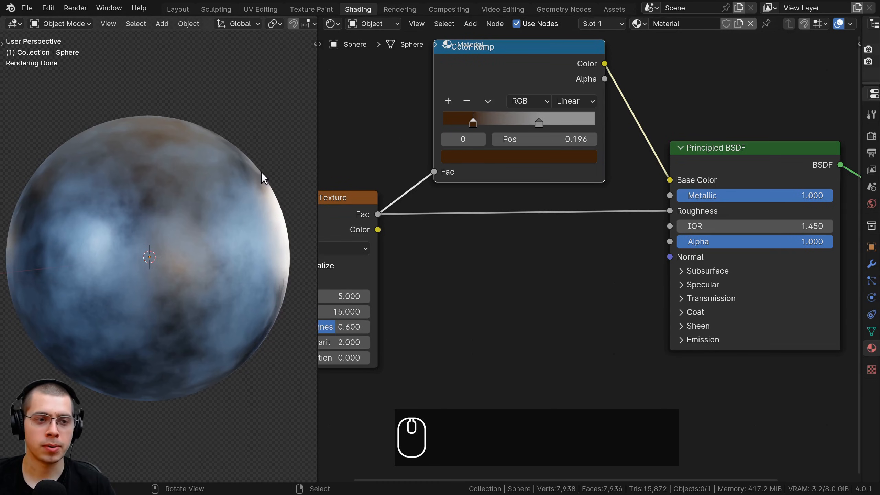
Add a Hue/Saturation/Value node and insert it on the link between the Noise Texture's Fac output and the Principled BSDF's Roughness
{"action": "middle_click_drag", "start_coordinate": [375, 219], "coordinate": [438, 213]}
{"action": "scroll", "coordinate": [439, 212], "scroll_direction": "down", "scroll_amount": 1}
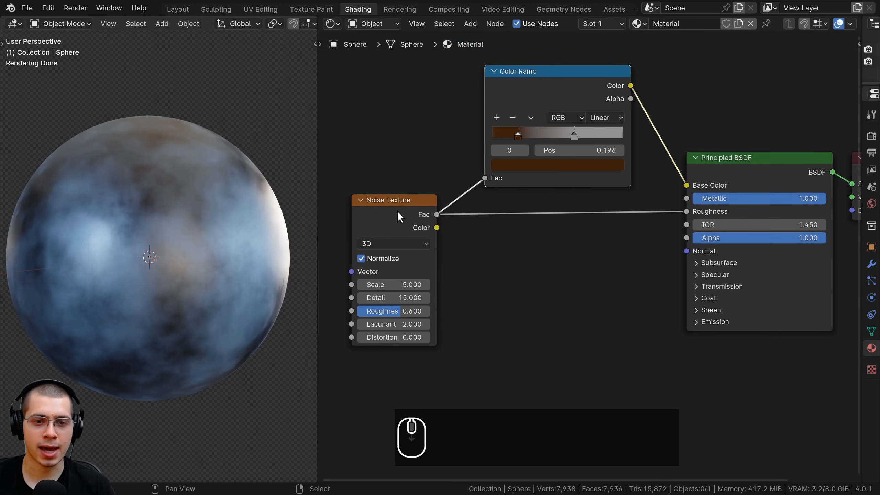
{"action": "left_click", "coordinate": [386, 207]}
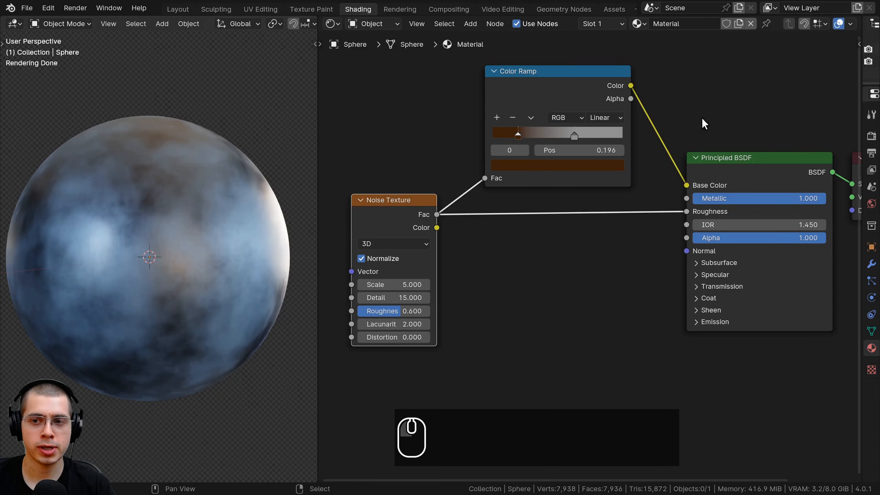
{"action": "left_click", "coordinate": [715, 161]}
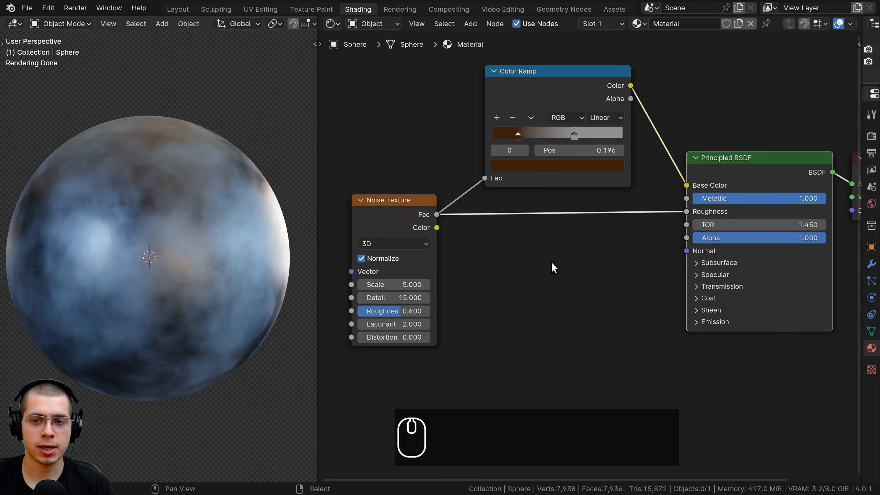
{"action": "middle_click_drag", "start_coordinate": [434, 176], "coordinate": [434, 174]}
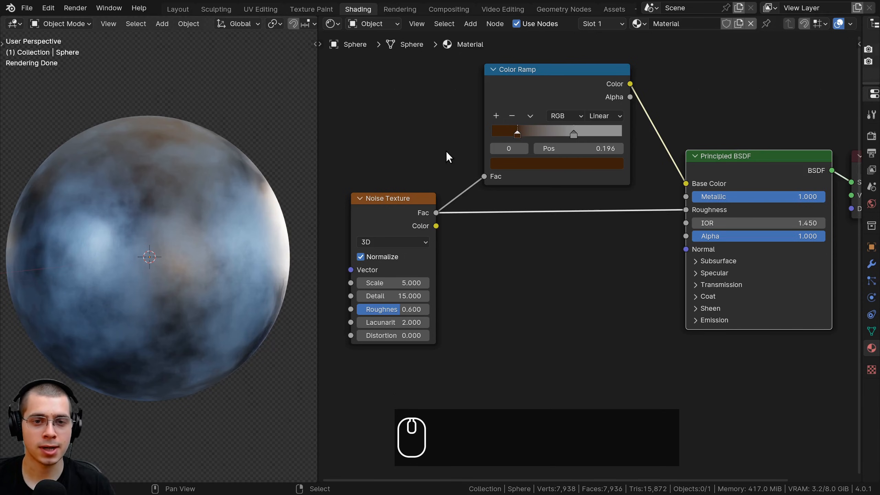
{"action": "key", "text": "shift+a"}
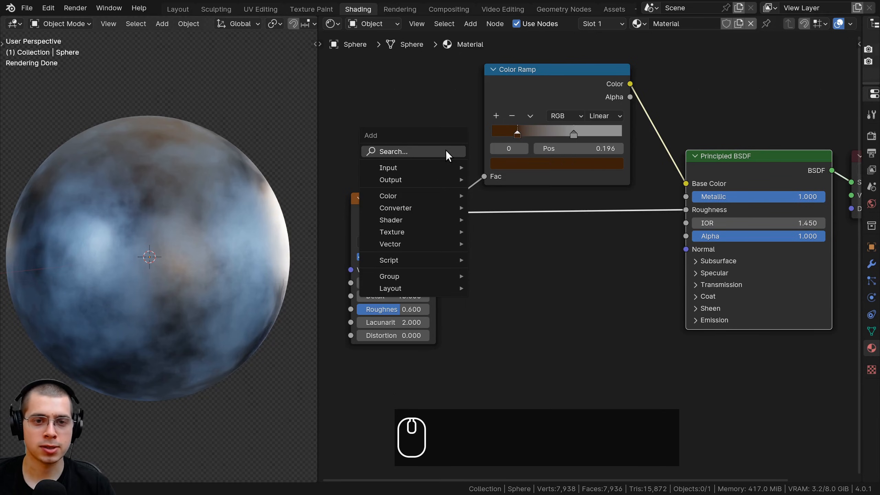
{"action": "left_click", "coordinate": [445, 151]}
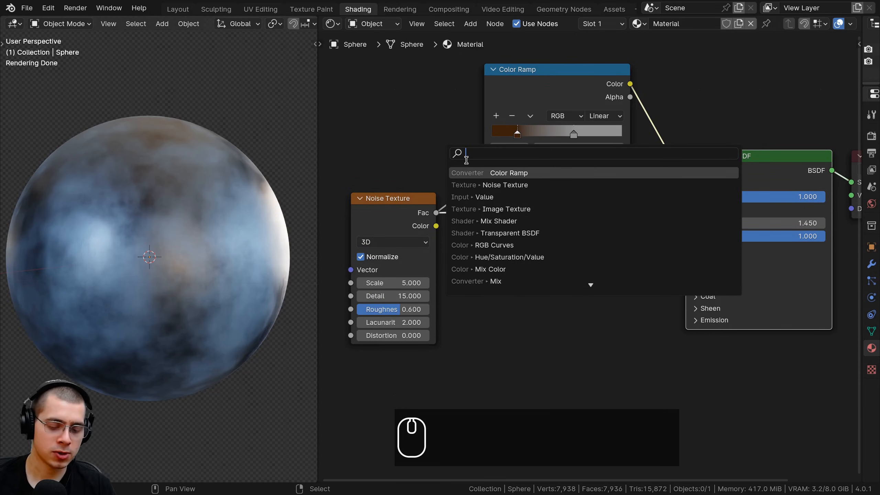
{"action": "type", "text": "hu"}
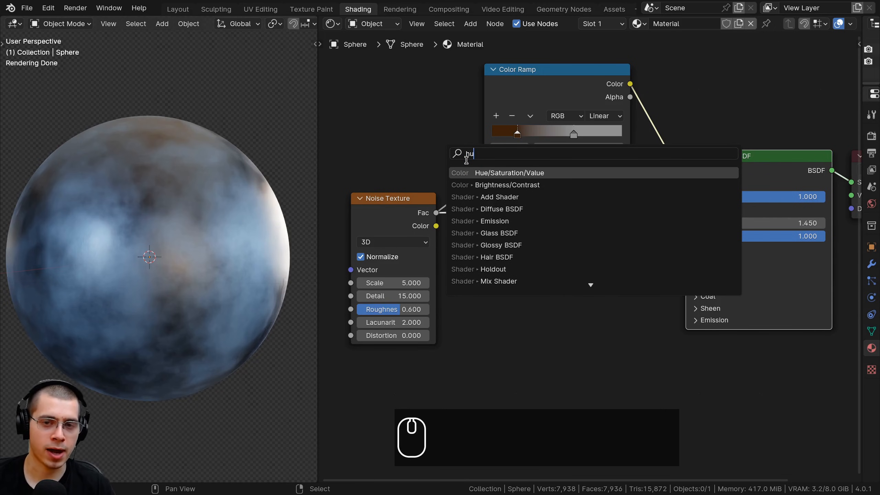
{"action": "left_click", "coordinate": [481, 173]}
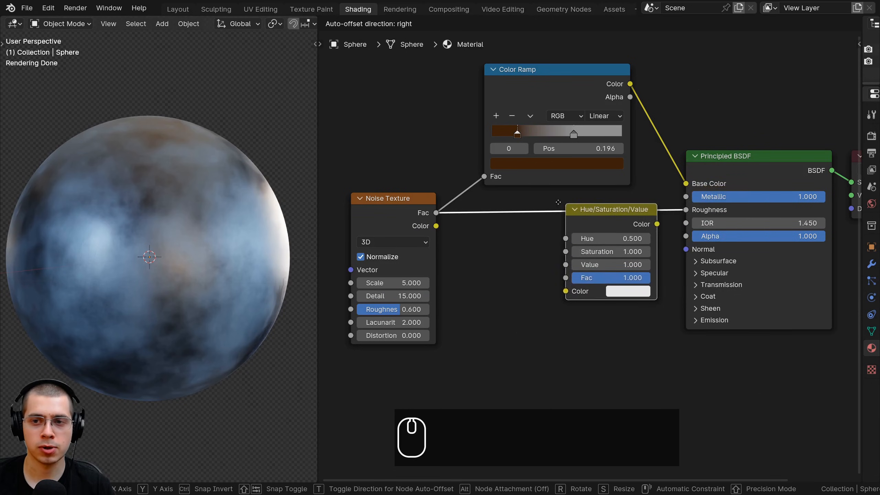
{"action": "left_click", "coordinate": [575, 207]}
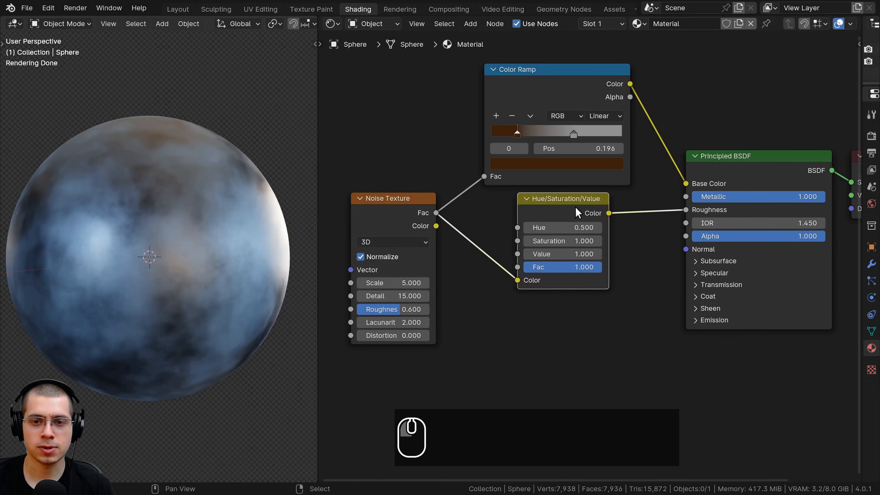
Preview the Hue/Saturation/Value node's Color output on the sphere by connecting it directly to the Material Output's Surface
{"action": "middle_click_drag", "start_coordinate": [608, 274], "coordinate": [524, 278]}
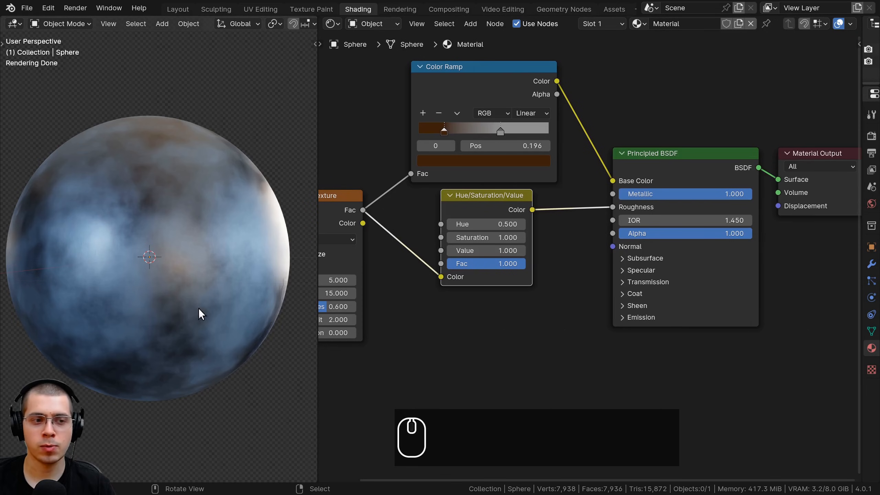
{"action": "middle_click_drag", "start_coordinate": [534, 213], "coordinate": [523, 212]}
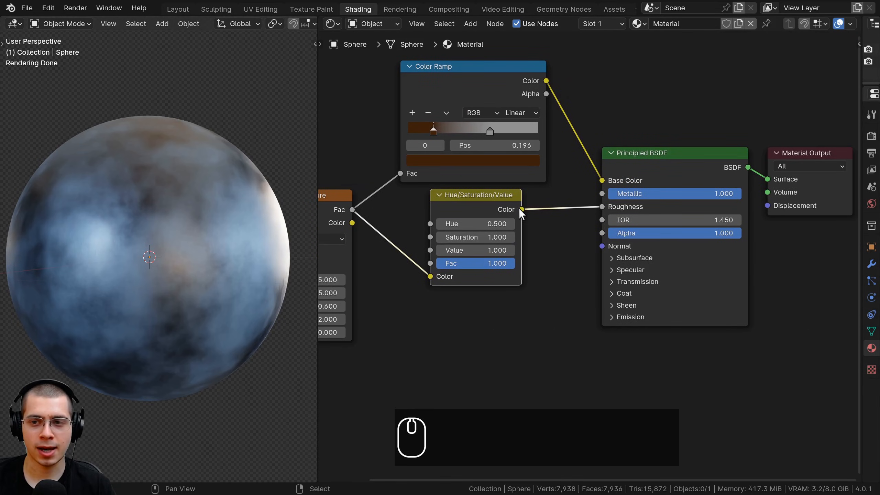
{"action": "left_click_drag", "start_coordinate": [520, 209], "coordinate": [767, 179]}
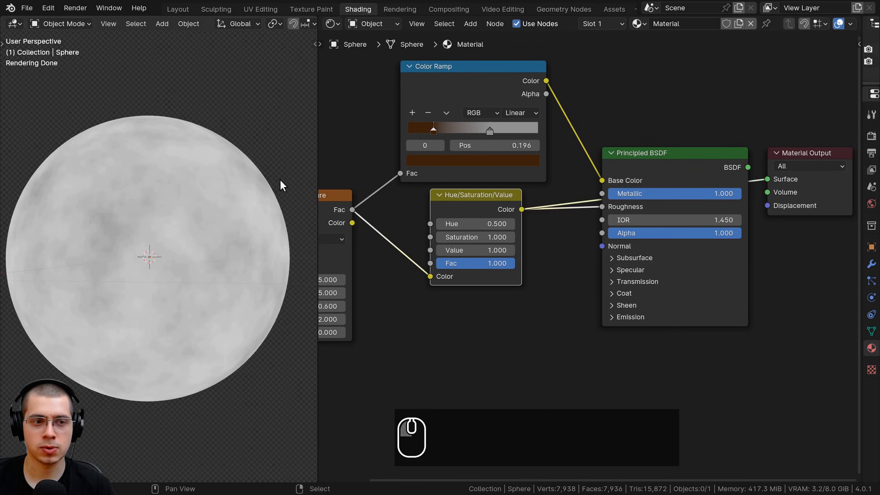
{"action": "middle_click_drag", "start_coordinate": [280, 181], "coordinate": [259, 203]}
{"action": "middle_click_drag", "start_coordinate": [507, 250], "coordinate": [510, 250]}
{"action": "middle_click_drag", "start_coordinate": [220, 340], "coordinate": [141, 84]}
Lower the Hue/Saturation/Value node's Value to 0.100 and check the darkened preview on the sphere
{"action": "middle_click_drag", "start_coordinate": [407, 241], "coordinate": [477, 241]}
{"action": "scroll", "coordinate": [478, 241], "scroll_direction": "up", "scroll_amount": 2}
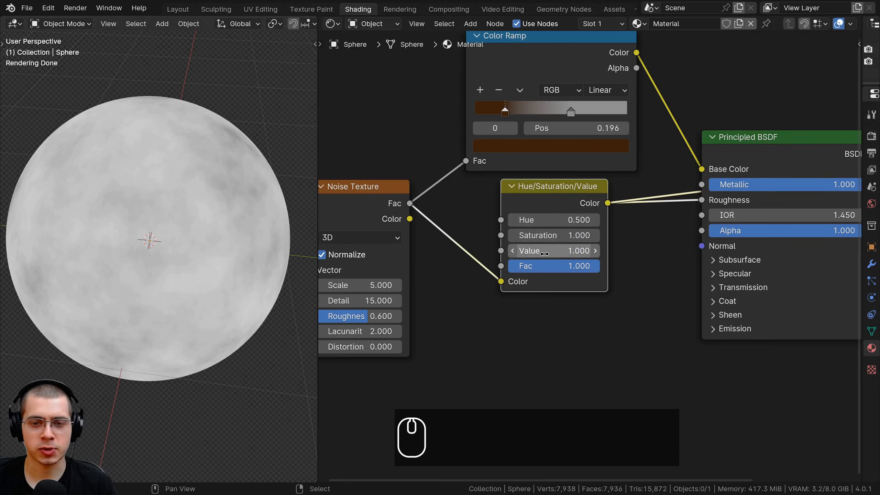
{"action": "scroll", "coordinate": [527, 248], "scroll_direction": "up", "scroll_amount": 1}
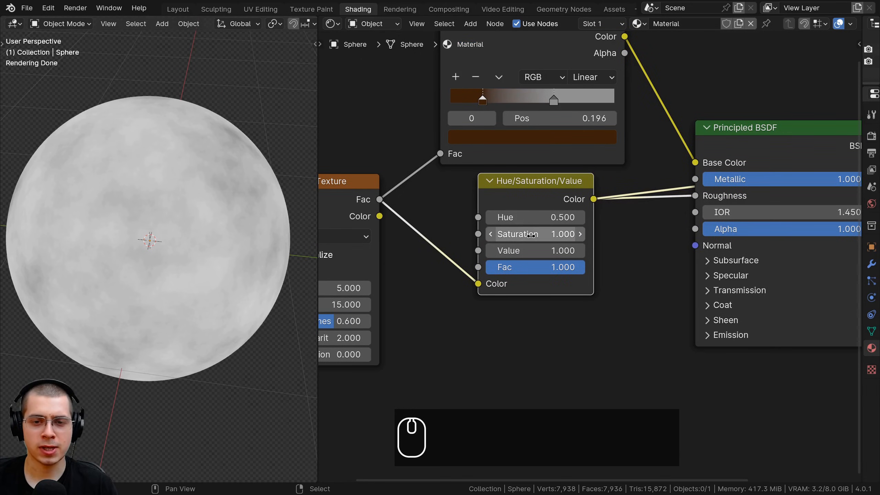
{"action": "scroll", "coordinate": [531, 217], "scroll_direction": "up", "scroll_amount": 1}
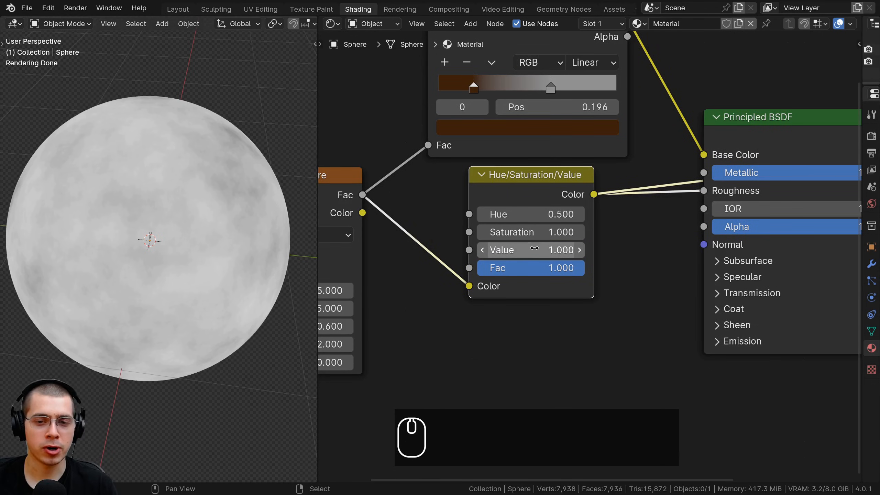
{"action": "left_click_drag", "start_coordinate": [535, 248], "coordinate": [502, 249]}
{"action": "middle_click_drag", "start_coordinate": [234, 282], "coordinate": [208, 279]}
Reconnect the Principled BSDF's BSDF output to the Material Output's Surface and nudge the Principled BSDF node slightly
{"action": "middle_click_drag", "start_coordinate": [491, 299], "coordinate": [372, 302]}
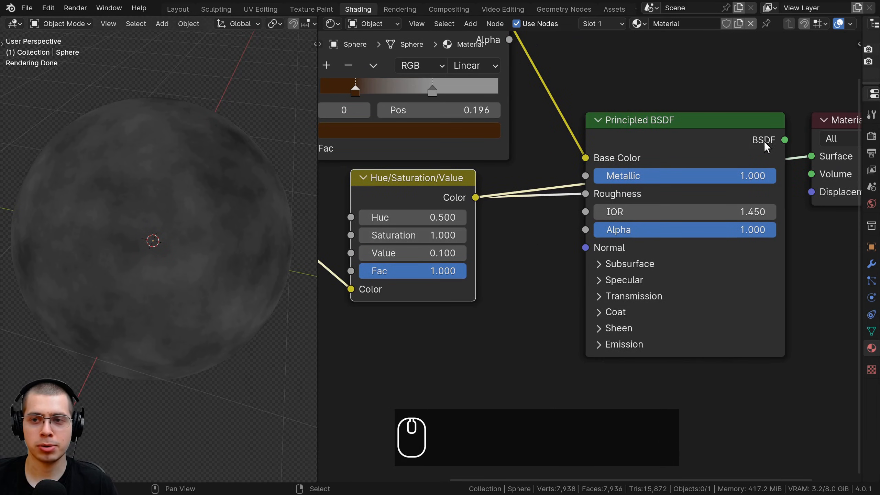
{"action": "left_click_drag", "start_coordinate": [782, 140], "coordinate": [811, 156]}
{"action": "left_click", "coordinate": [783, 140]}
{"action": "left_click_drag", "start_coordinate": [762, 147], "coordinate": [759, 153]}
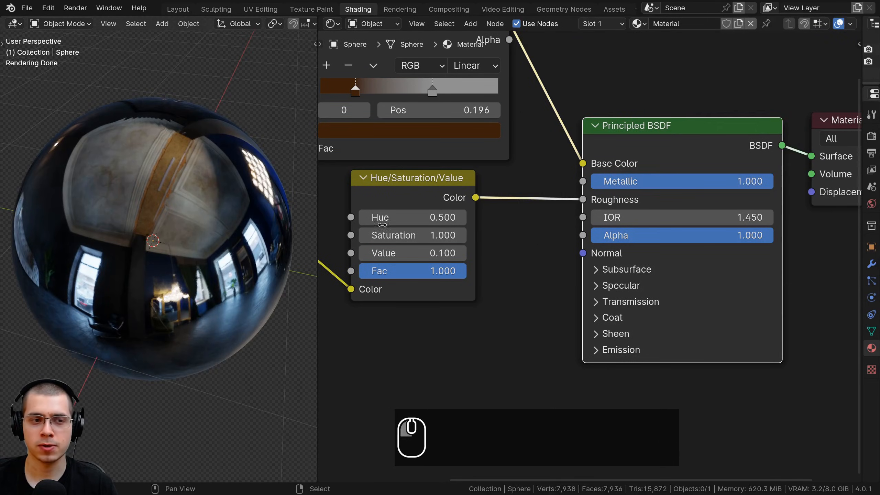
Set the Hue/Saturation/Value node's Value back to 1.000
{"action": "middle_click_drag", "start_coordinate": [424, 249], "coordinate": [469, 247]}
{"action": "left_click_drag", "start_coordinate": [469, 249], "coordinate": [501, 251]}
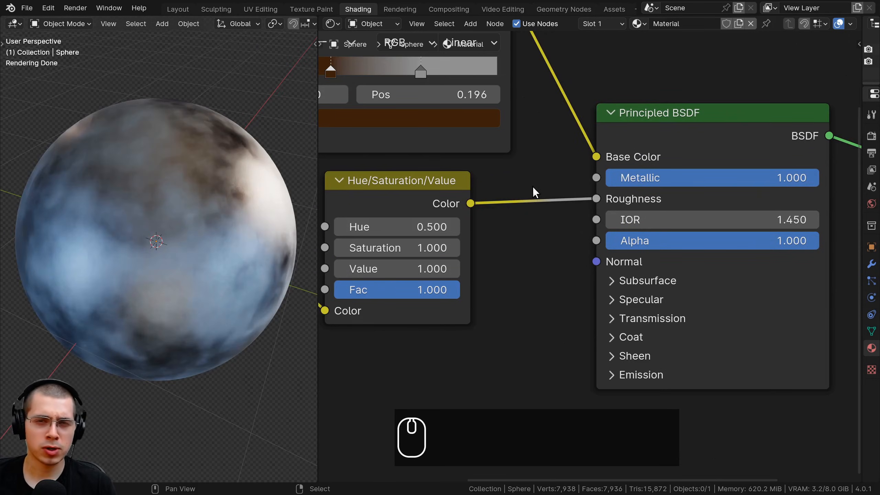
{"action": "left_click", "coordinate": [402, 209]}
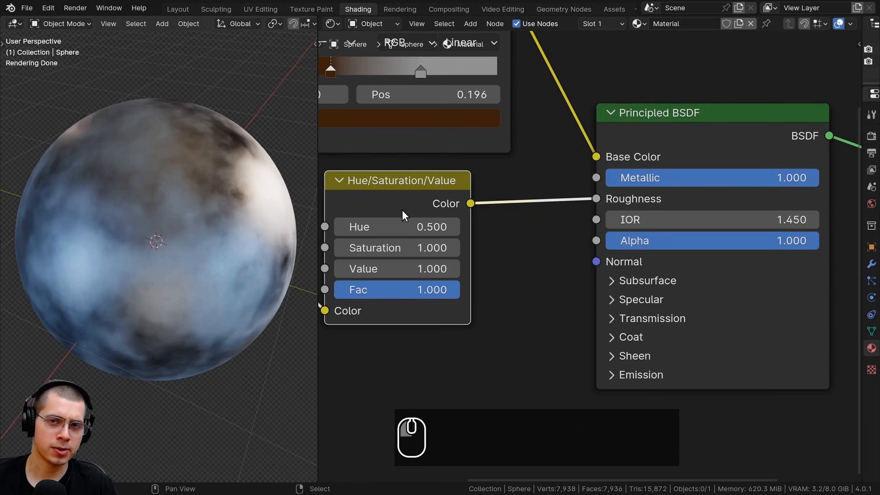
Disconnect the Hue/Saturation/Value node from the Principled BSDF's Roughness input
{"action": "left_click", "coordinate": [675, 140]}
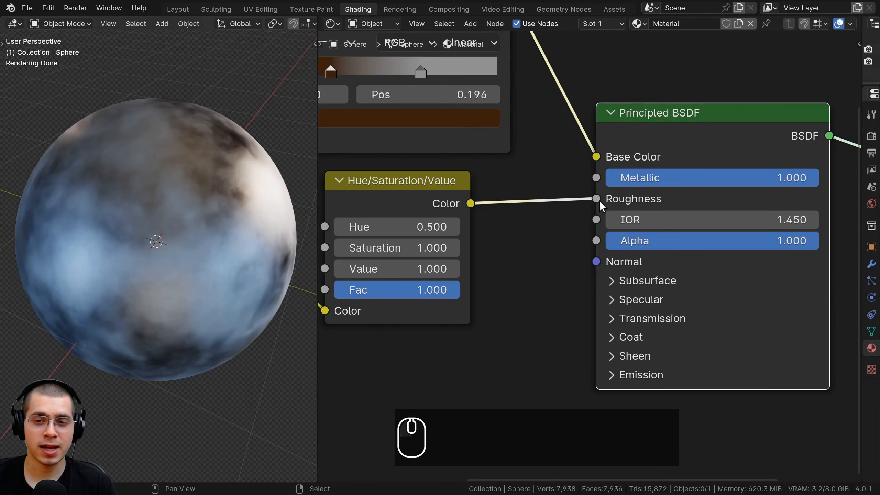
{"action": "left_click_drag", "start_coordinate": [597, 199], "coordinate": [573, 141]}
{"action": "scroll", "coordinate": [573, 150], "scroll_direction": "down", "scroll_amount": 1}
{"action": "middle_click_drag", "start_coordinate": [548, 183], "coordinate": [479, 179]}
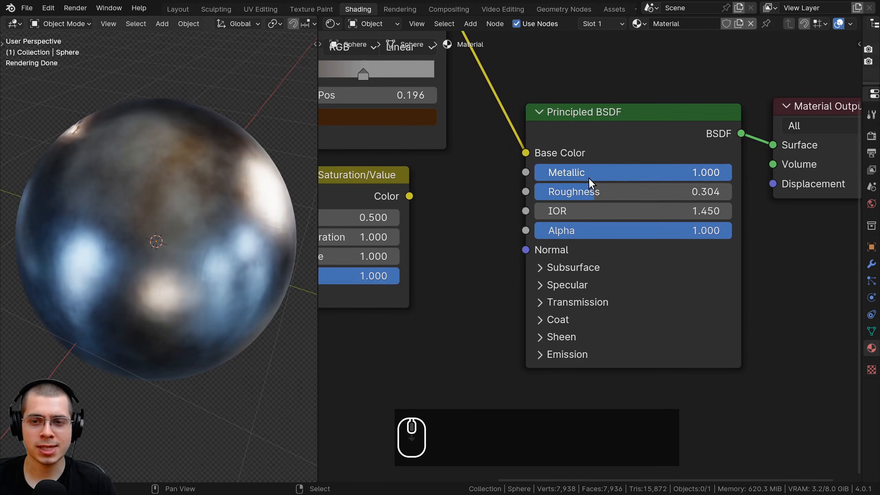
Set the Principled BSDF's Roughness to 0 and view the sphere's mirror-like reflections from another angle
{"action": "mouse_move", "coordinate": [585, 191]}
{"action": "left_mouse_down"}
{"action": "mouse_move", "coordinate": [618, 191]}
{"action": "mouse_move", "coordinate": [575, 190]}
{"action": "mouse_move", "coordinate": [620, 191]}
{"action": "mouse_move", "coordinate": [570, 191]}
{"action": "left_mouse_up"}
{"action": "left_click", "coordinate": [637, 193]}
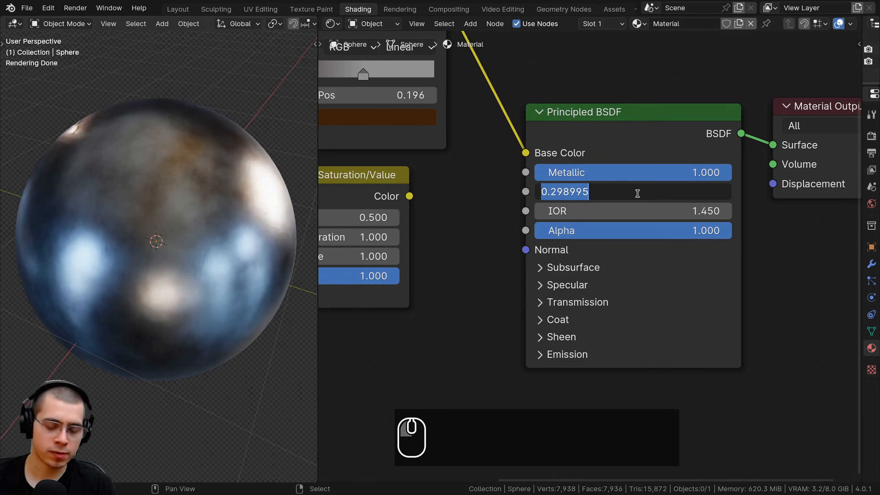
{"action": "type", "text": "0"}
{"action": "key", "text": "Return"}
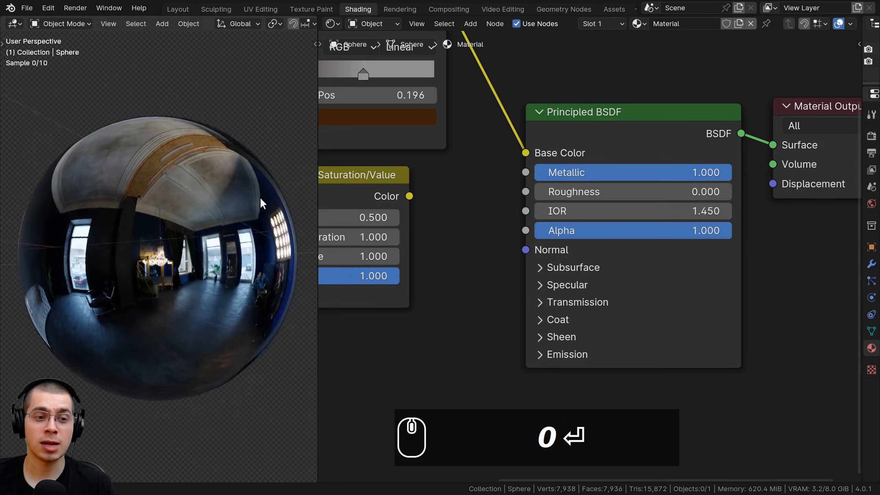
{"action": "middle_click_drag", "start_coordinate": [271, 228], "coordinate": [190, 133]}
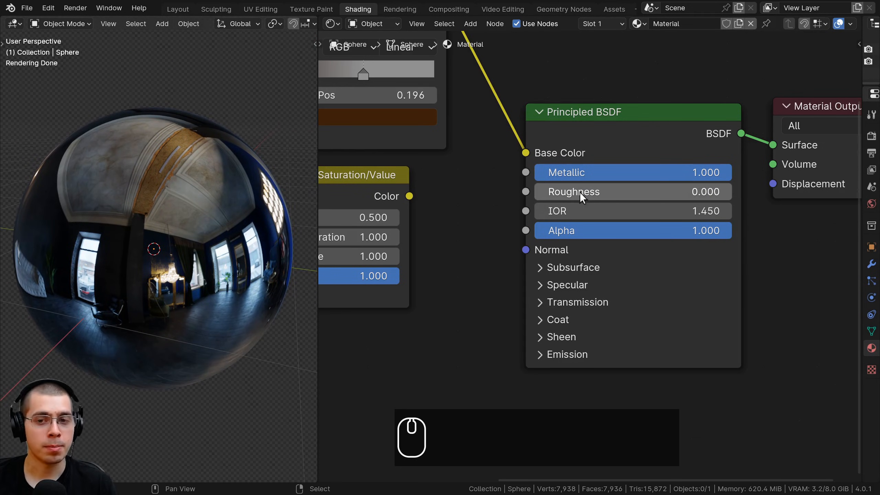
Set the Principled BSDF's Roughness to 1 to compare the fully rough surface
{"action": "left_click", "coordinate": [596, 192]}
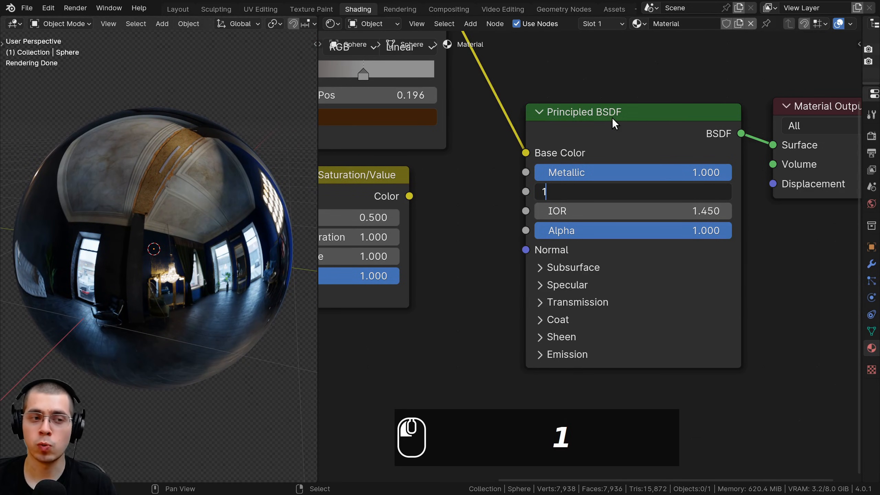
{"action": "key", "text": "Return"}
{"action": "middle_click_drag", "start_coordinate": [392, 178], "coordinate": [452, 197]}
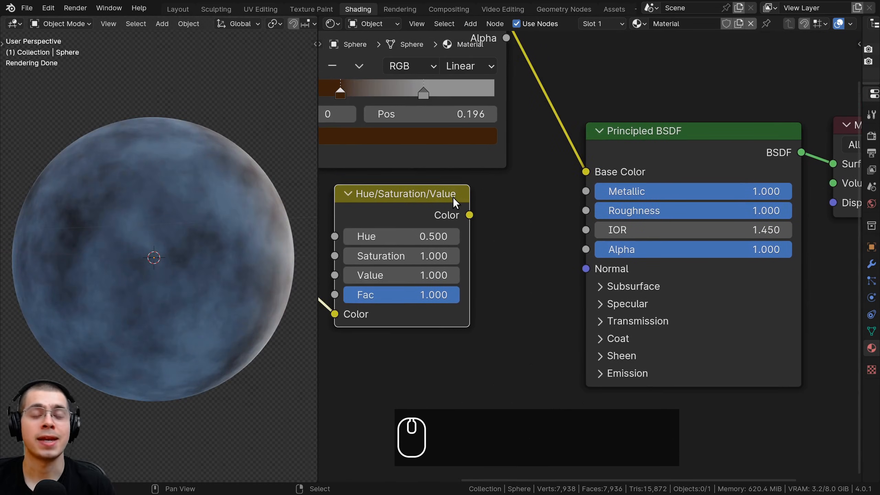
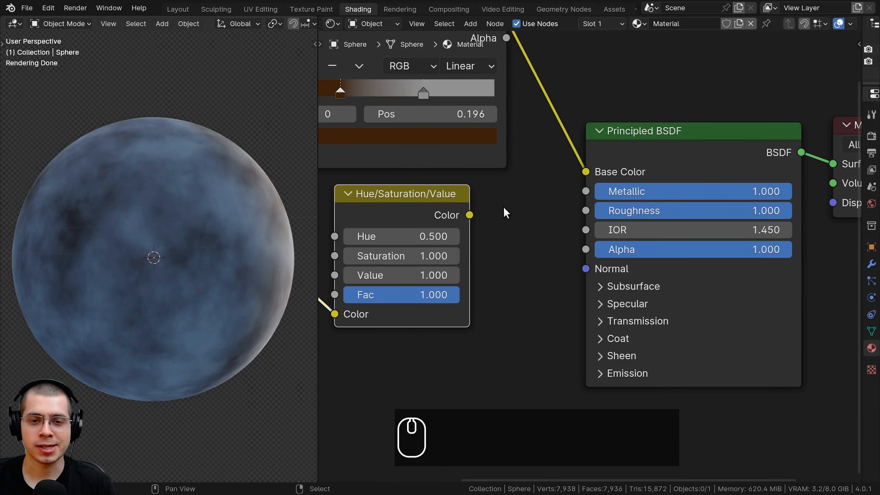
Reconnect the Hue/Saturation/Value node's Color output to the Principled BSDF's Roughness and raise the node's Value to 2.000
{"action": "mouse_move", "coordinate": [470, 215]}
{"action": "left_mouse_down"}
{"action": "mouse_move", "coordinate": [554, 181]}
{"action": "mouse_move", "coordinate": [585, 217]}
{"action": "left_mouse_up"}
{"action": "middle_click_drag", "start_coordinate": [470, 275], "coordinate": [499, 269]}
{"action": "left_click_drag", "start_coordinate": [438, 270], "coordinate": [489, 270]}
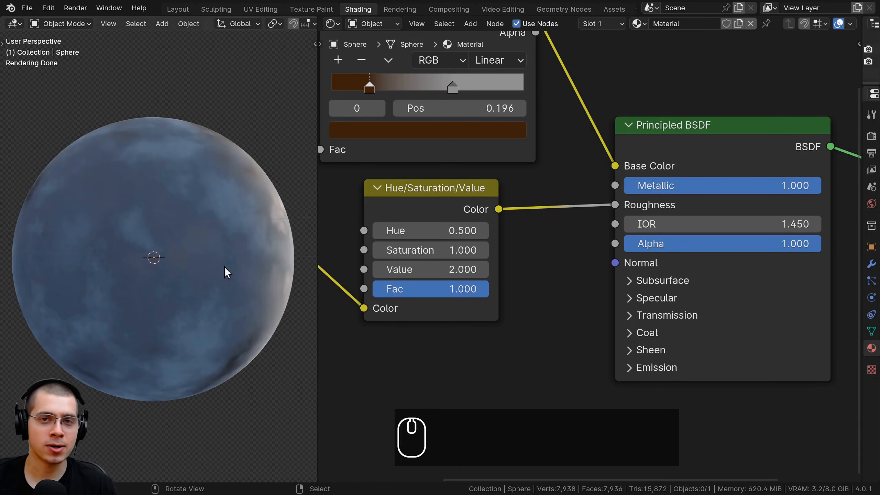
Try the Hue/Saturation/Value node's Value at 0 and return it to 1.000
{"action": "middle_click_drag", "start_coordinate": [440, 222], "coordinate": [446, 218]}
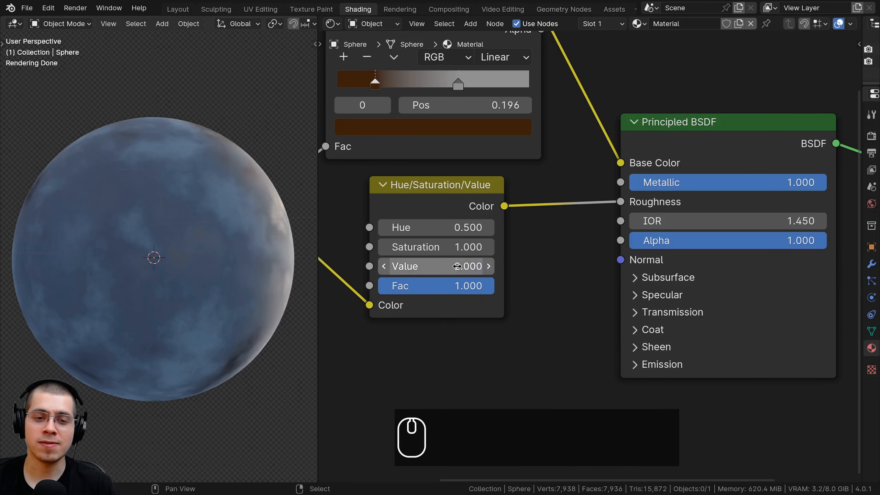
{"action": "left_click_drag", "start_coordinate": [454, 269], "coordinate": [436, 264]}
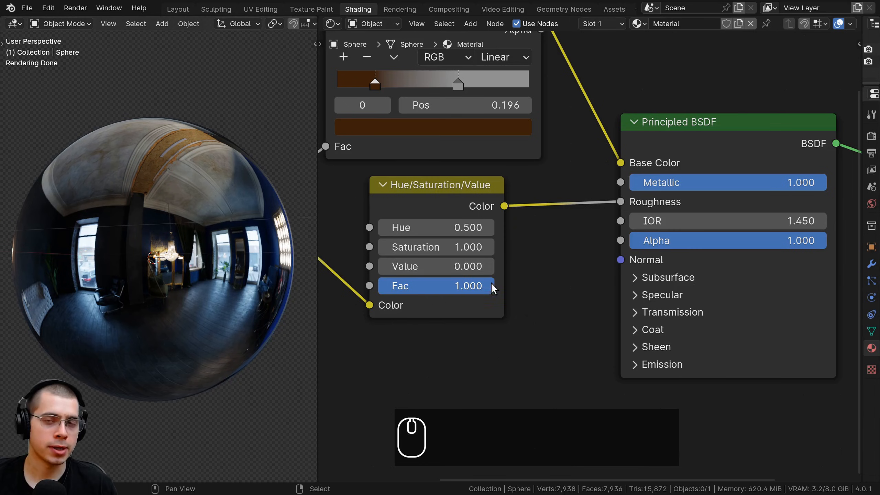
{"action": "left_click_drag", "start_coordinate": [421, 266], "coordinate": [430, 266]}
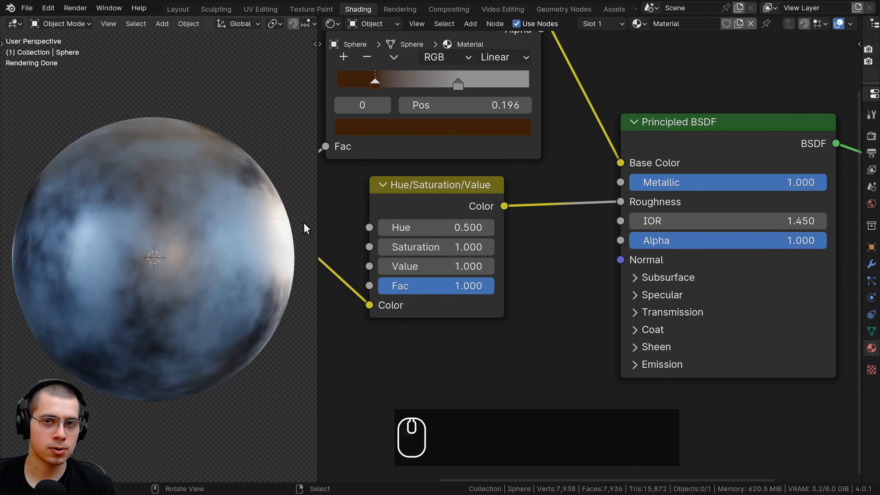
Lower the Hue/Saturation/Value node's Value to 0.680 while checking the sphere's reflections from different angles
{"action": "middle_click_drag", "start_coordinate": [303, 222], "coordinate": [132, 243]}
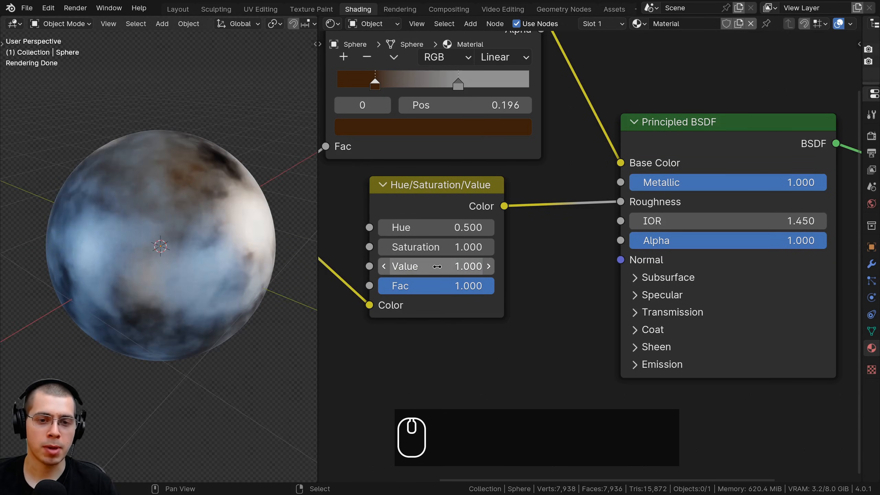
{"action": "left_click_drag", "start_coordinate": [433, 265], "coordinate": [421, 266], "text": "shift"}
{"action": "middle_click_drag", "start_coordinate": [180, 292], "coordinate": [233, 246]}
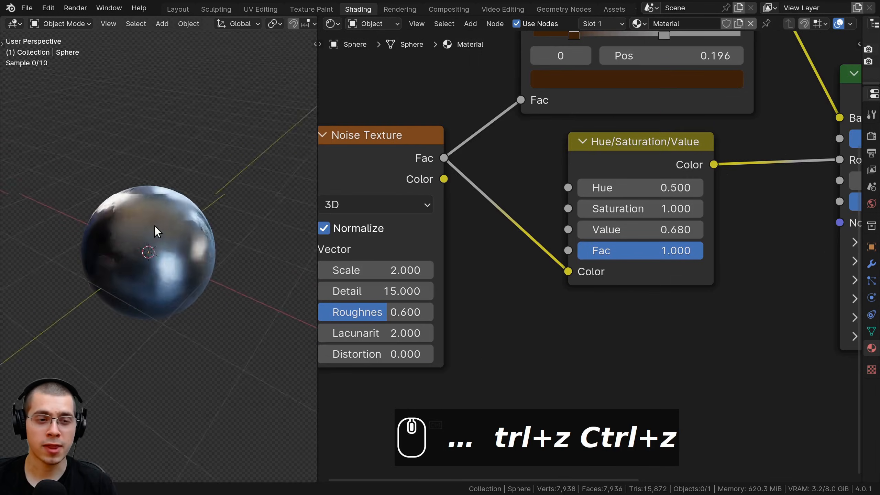
Set the Noise Texture's Scale to 10
{"action": "scroll", "coordinate": [146, 151], "scroll_direction": "up", "scroll_amount": 2}
{"action": "middle_click_drag", "start_coordinate": [508, 267], "coordinate": [629, 263]}
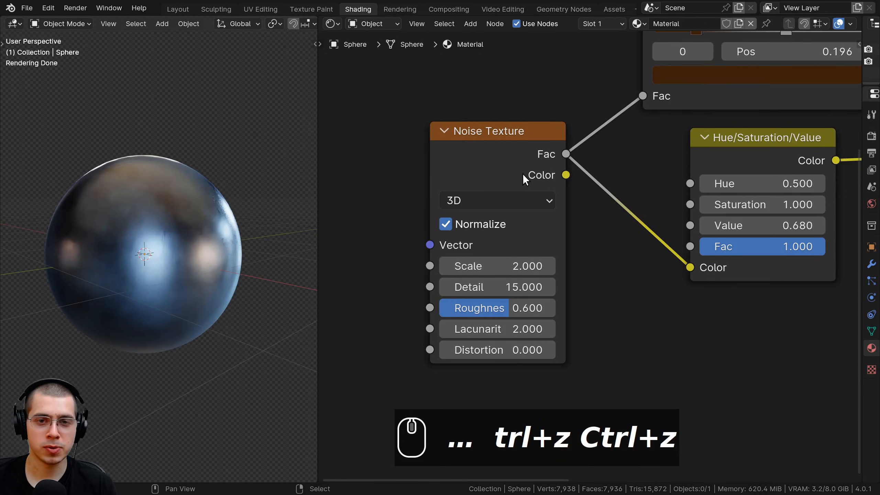
{"action": "left_click", "coordinate": [511, 147]}
{"action": "left_click", "coordinate": [498, 268]}
{"action": "type", "text": "10"}
{"action": "key", "text": "Return"}
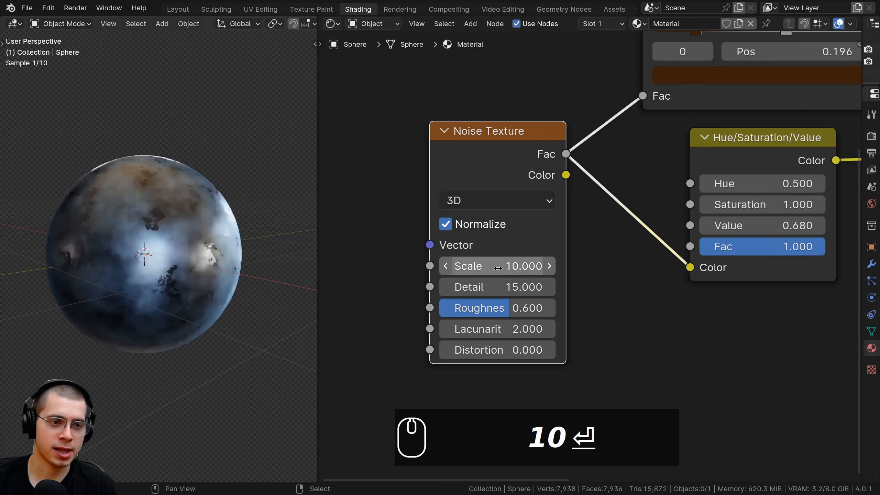
Widen the 3D viewport and examine the worn metal material on the sphere from several angles
{"action": "middle_click_drag", "start_coordinate": [277, 213], "coordinate": [214, 256]}
{"action": "left_click_drag", "start_coordinate": [318, 244], "coordinate": [402, 244]}
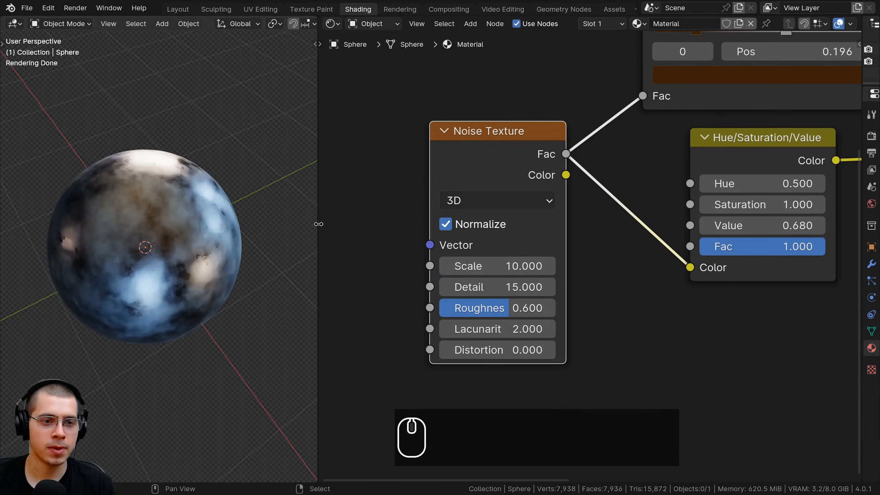
{"action": "scroll", "coordinate": [147, 230], "scroll_direction": "up", "scroll_amount": 3}
{"action": "middle_click_drag", "start_coordinate": [190, 172], "coordinate": [252, 196]}
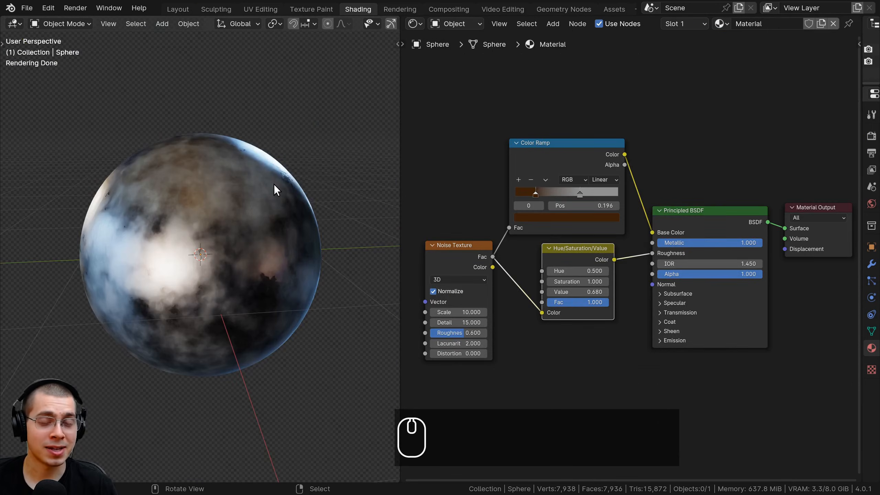
{"action": "scroll", "coordinate": [555, 189], "scroll_direction": "up", "scroll_amount": 1}
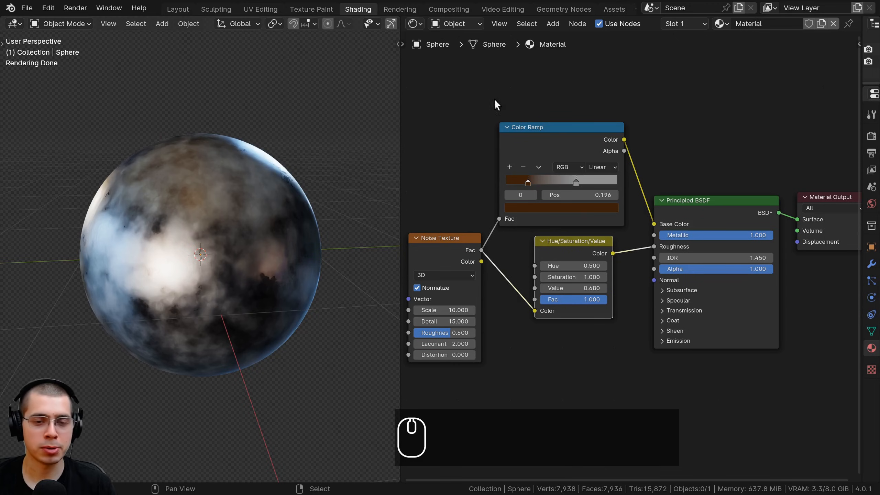
{"action": "middle_click_drag", "start_coordinate": [272, 362], "coordinate": [272, 385]}
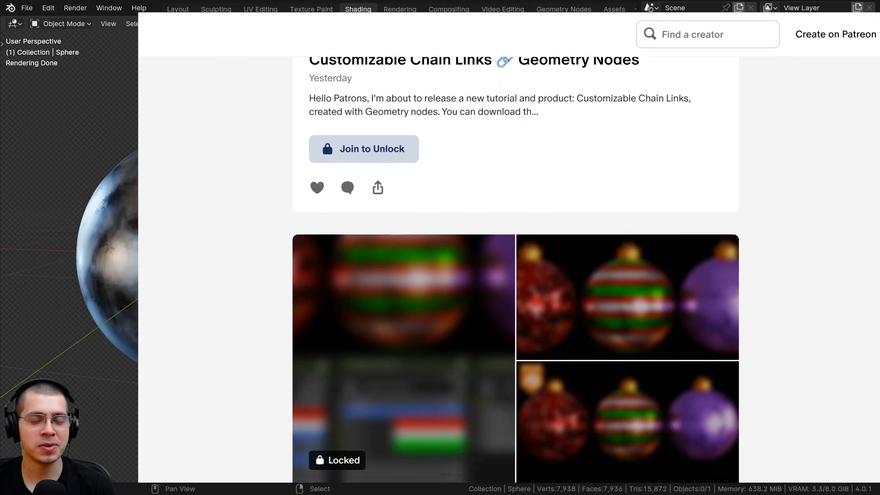
{"action": "scroll", "coordinate": [326, 221], "scroll_direction": "down", "scroll_amount": 8}
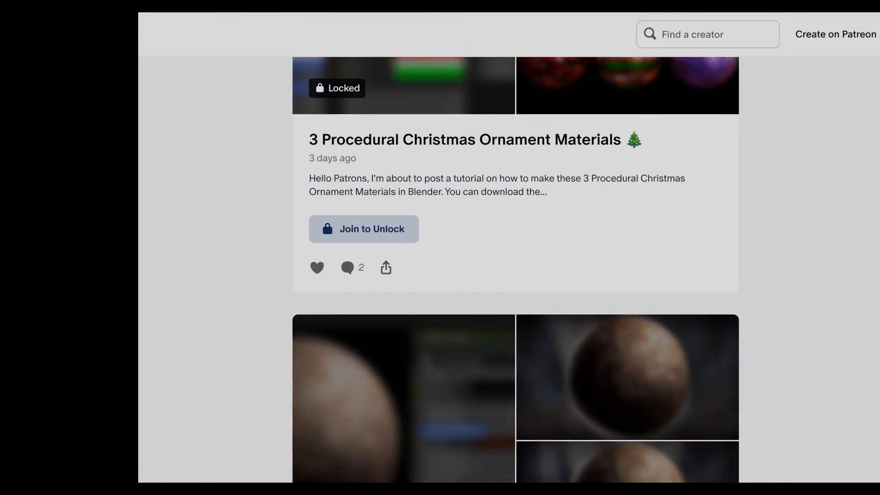